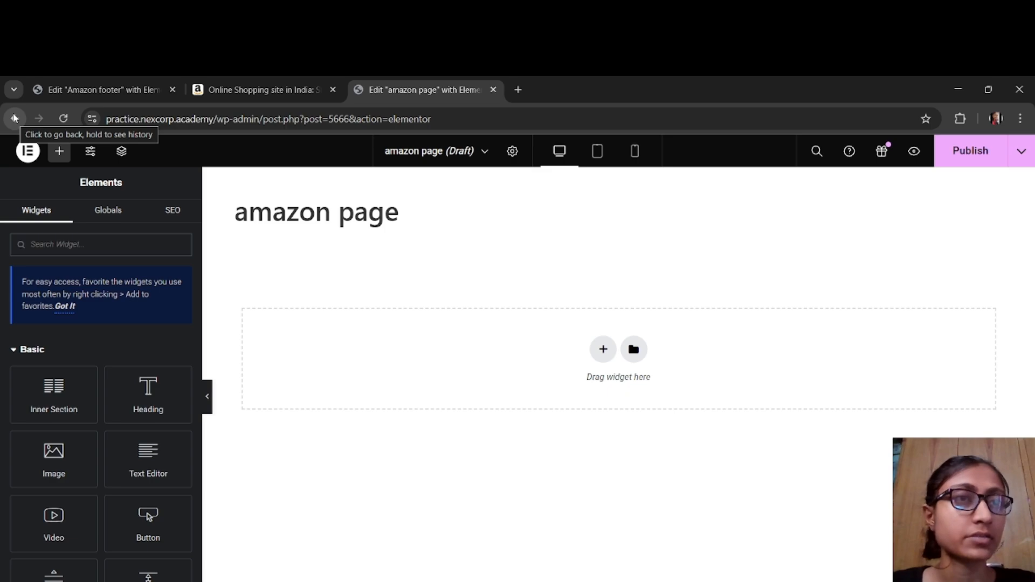
Step: Create a new WordPress page from the Pages list and open it for editing with Elementor
click(15, 118)
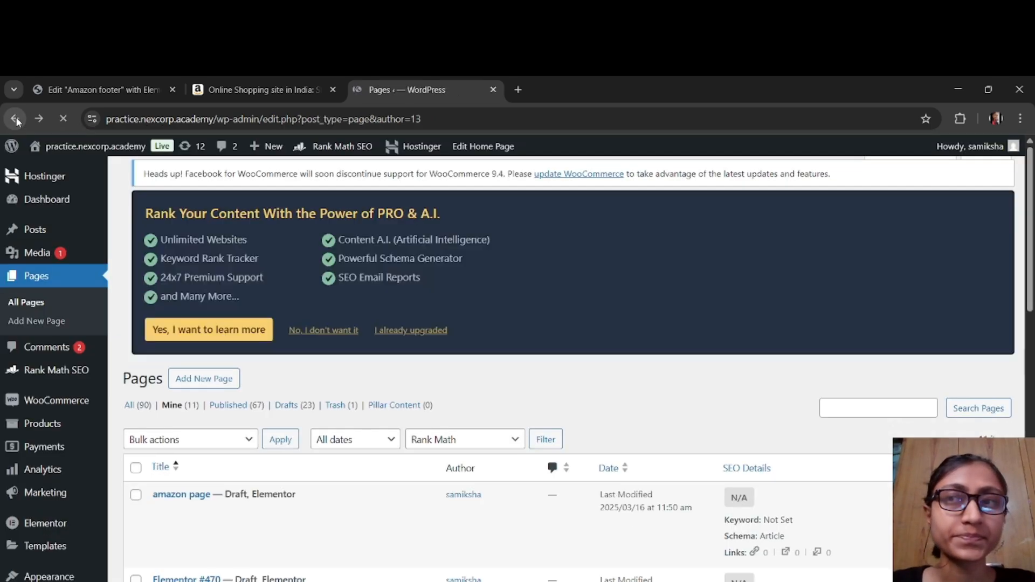
click(196, 187)
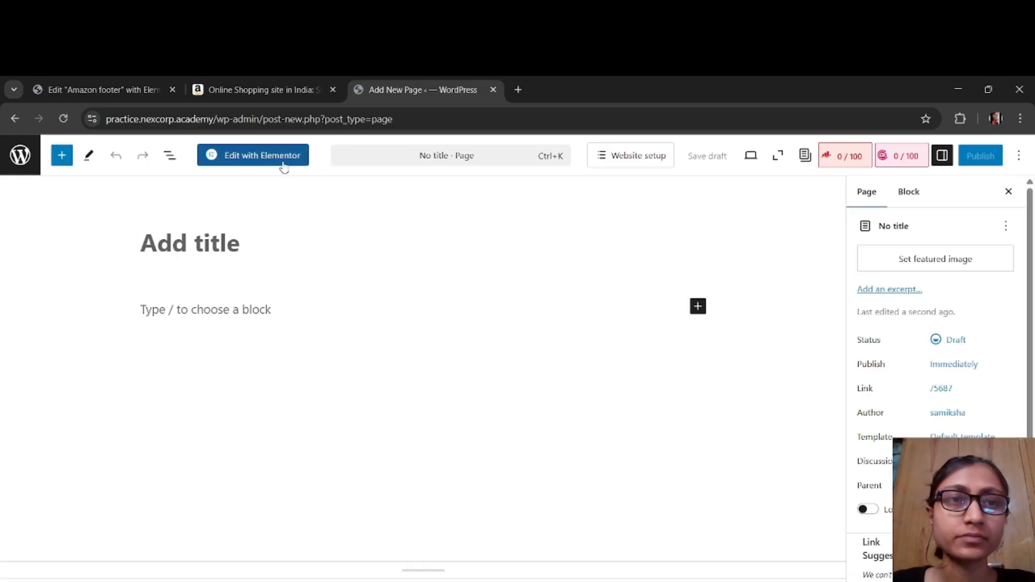
click(283, 165)
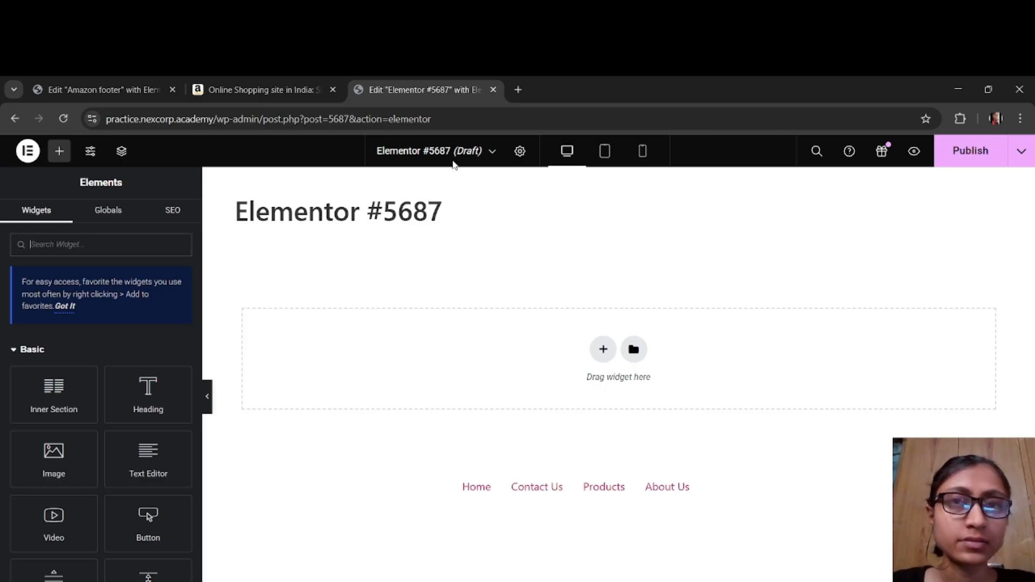
Step: Set the page title to "new amazon page" in the page settings
click(520, 152)
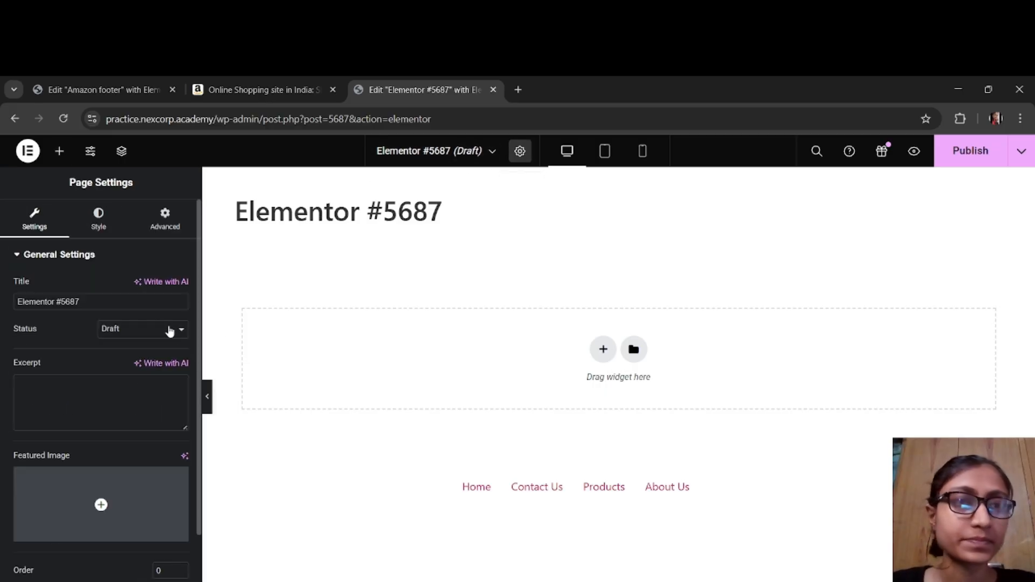
drag(132, 302, 1, 309)
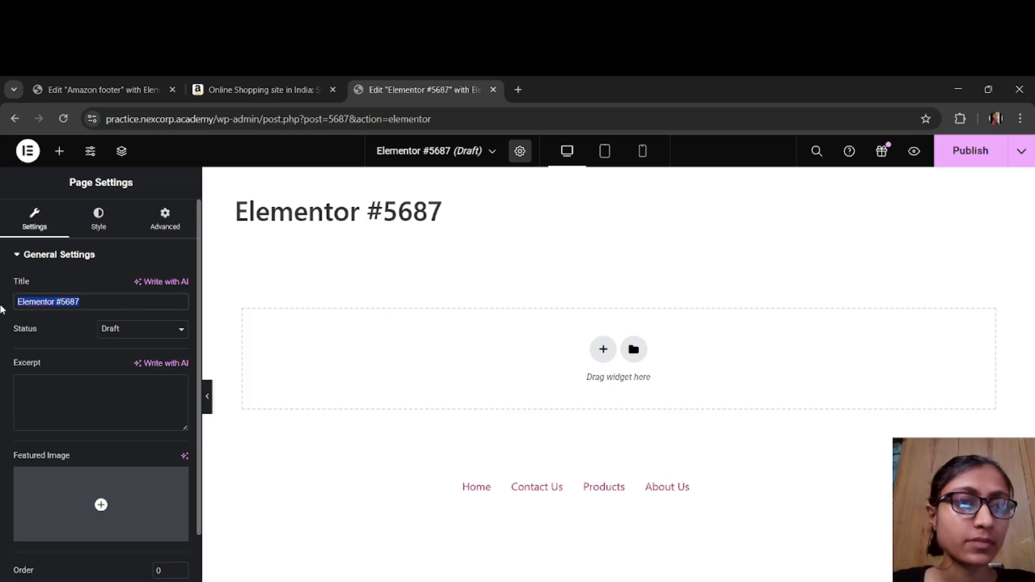
text(new)
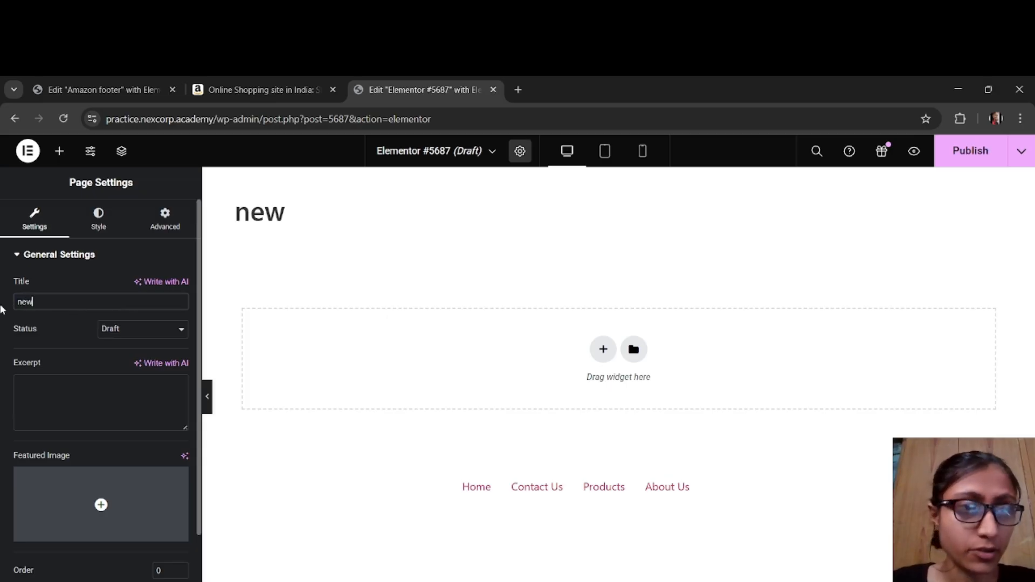
text( amazo)
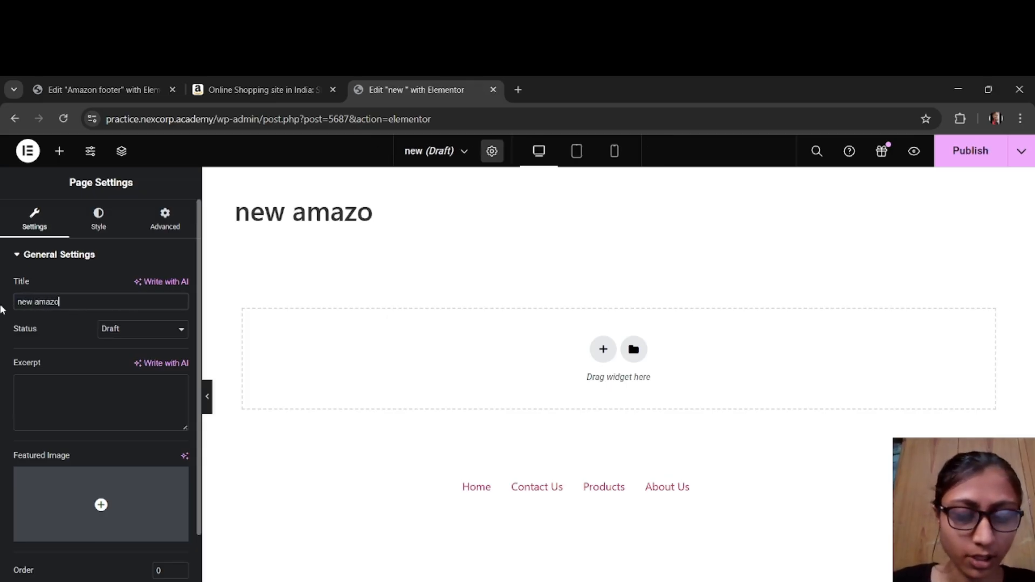
text(n page)
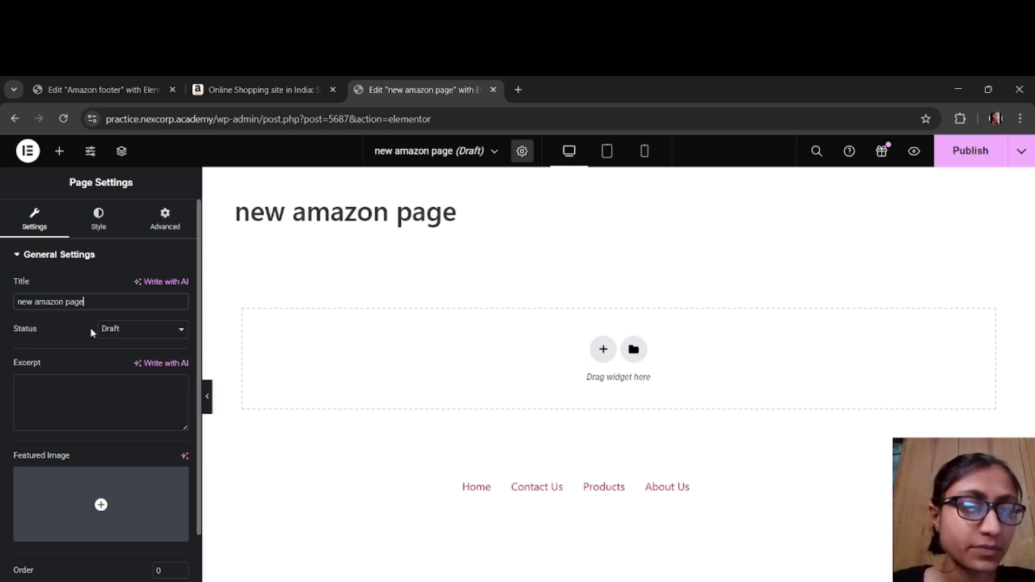
Step: Hide the page title and save the page as a draft
scroll(133, 464, down, 2)
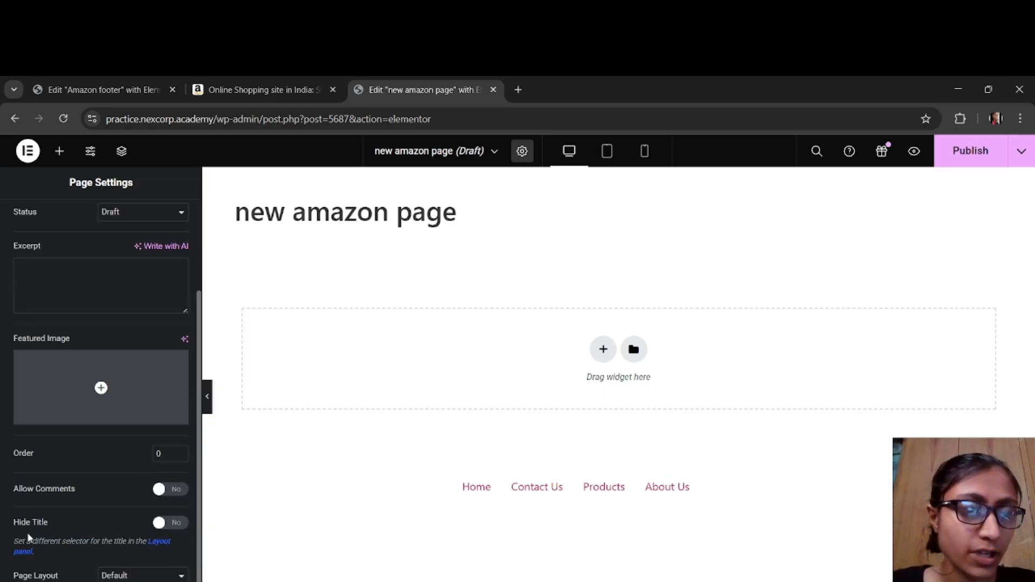
click(165, 523)
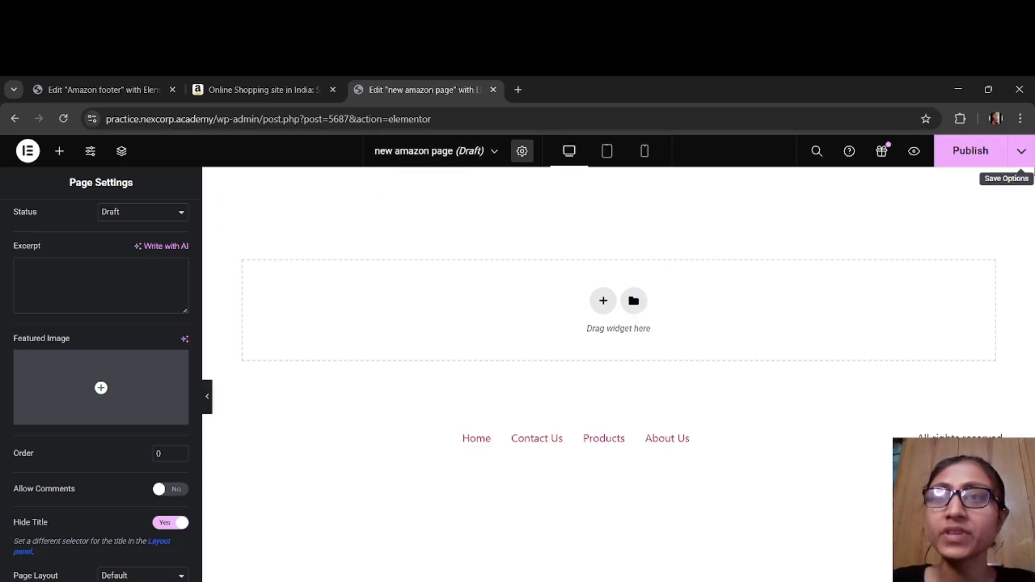
scroll(108, 351, up, 3)
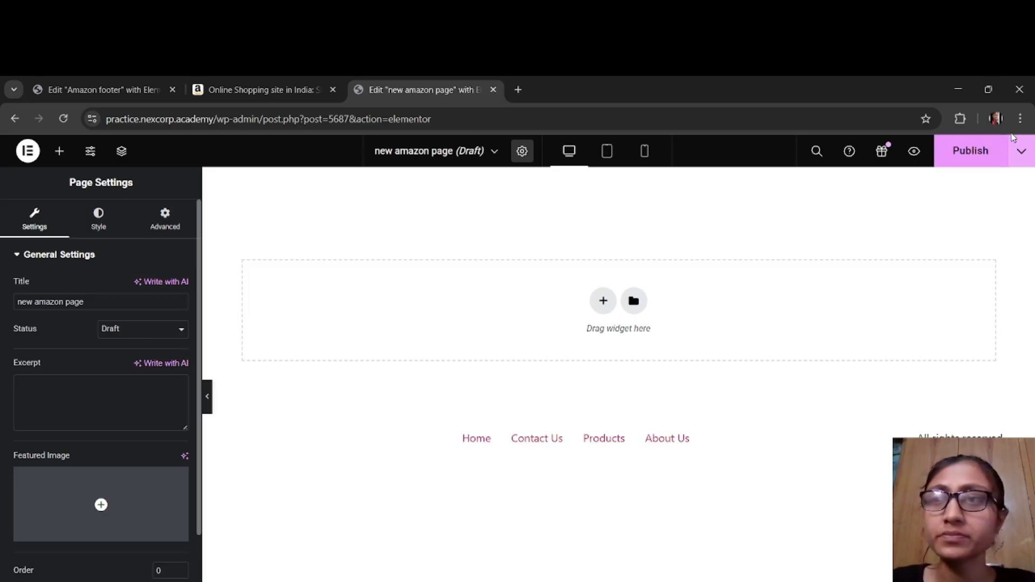
click(1024, 153)
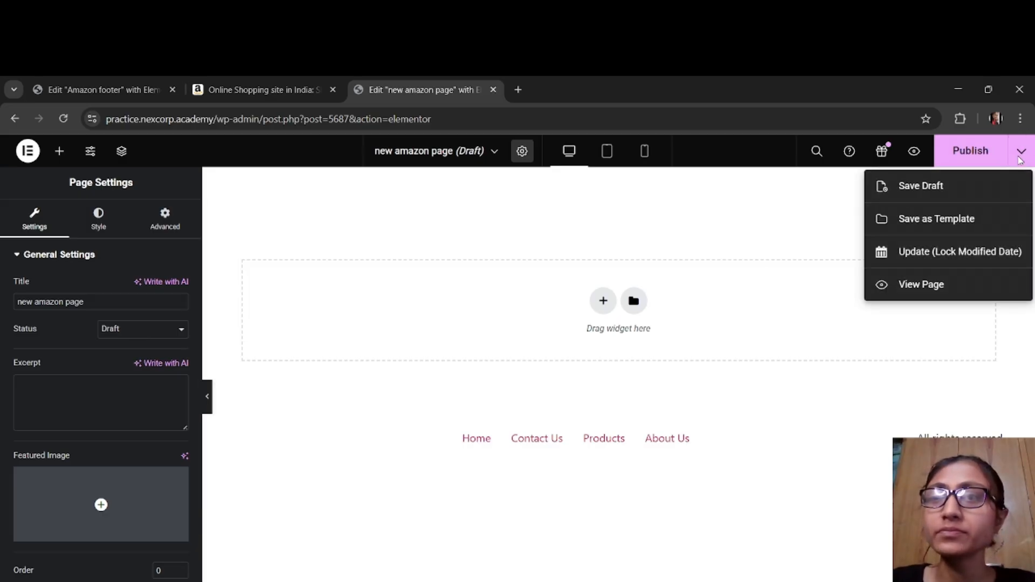
click(991, 185)
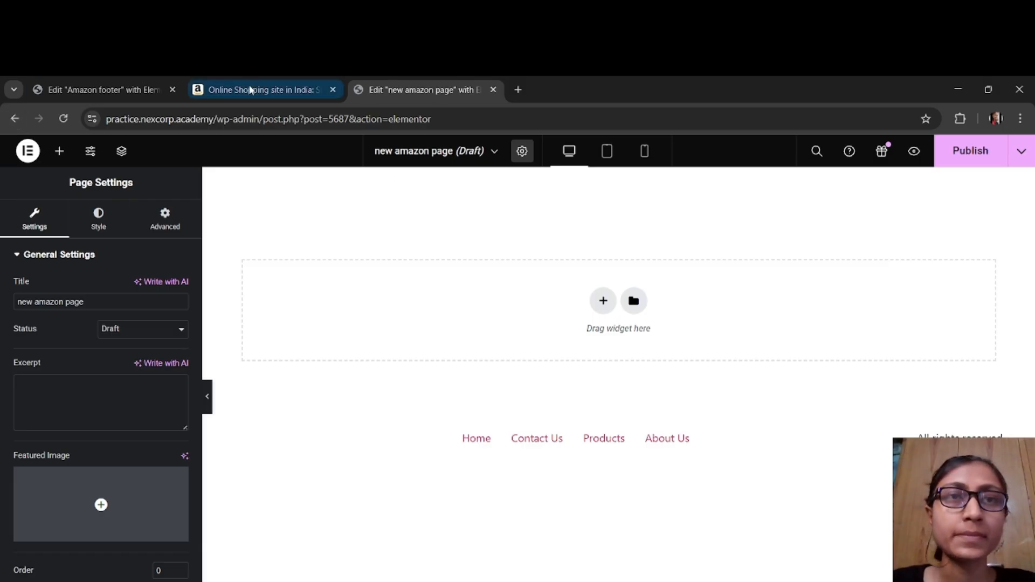
Step: Change the Amazon footer template's display condition so it is included on the single page "new amazon page", and save it
click(119, 89)
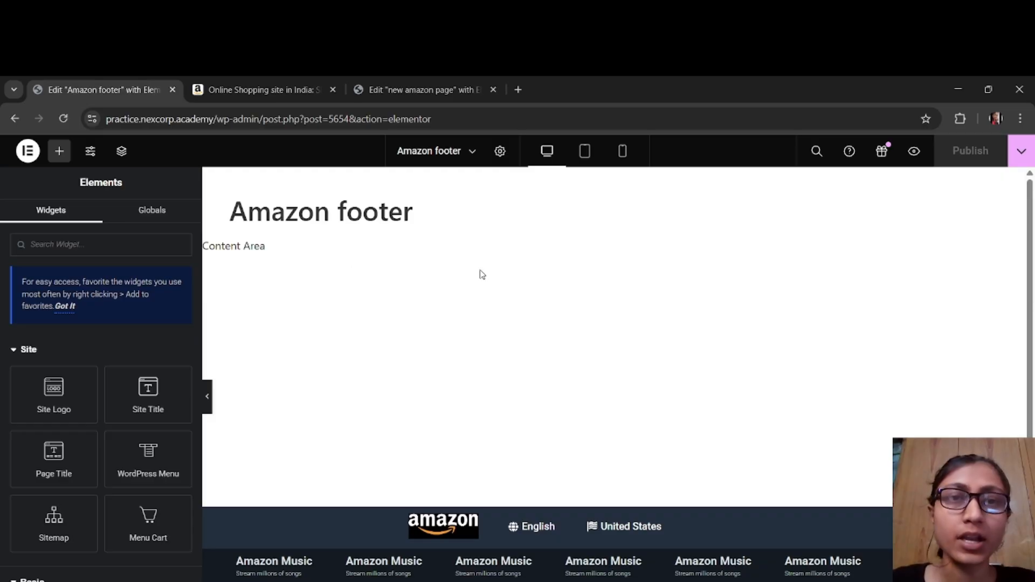
scroll(863, 324, down, 4)
scroll(924, 233, up, 4)
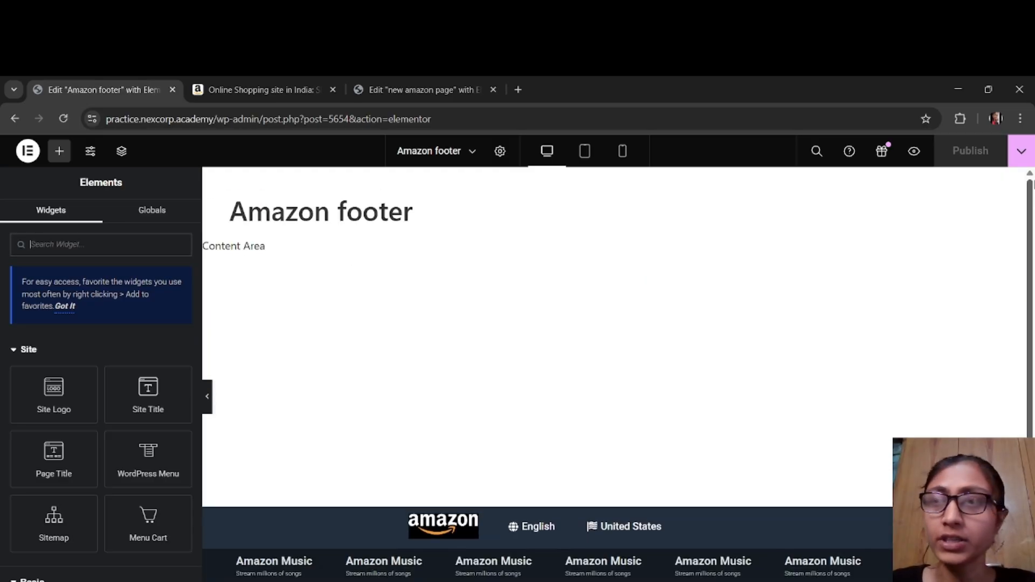
click(1022, 152)
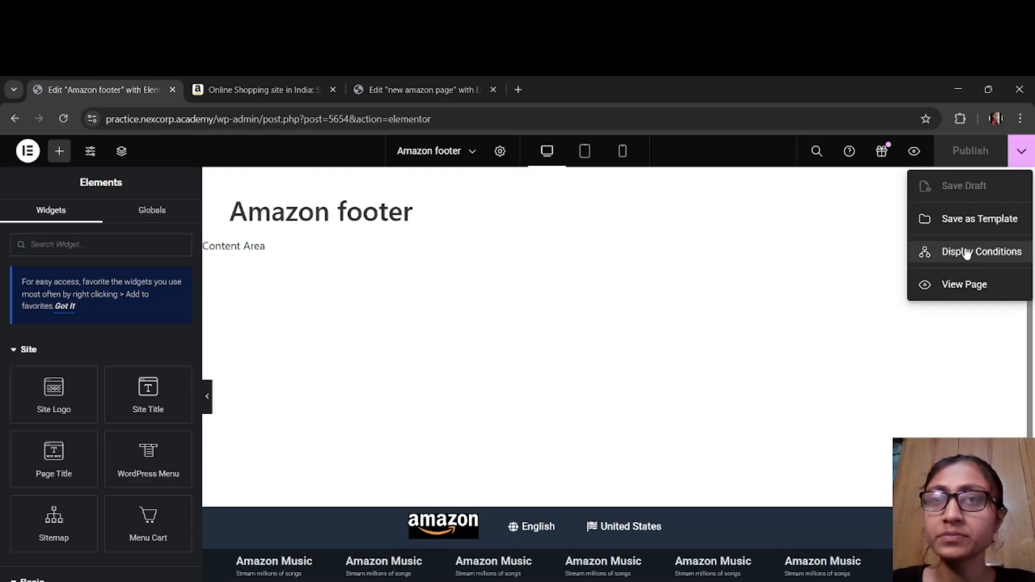
click(1004, 253)
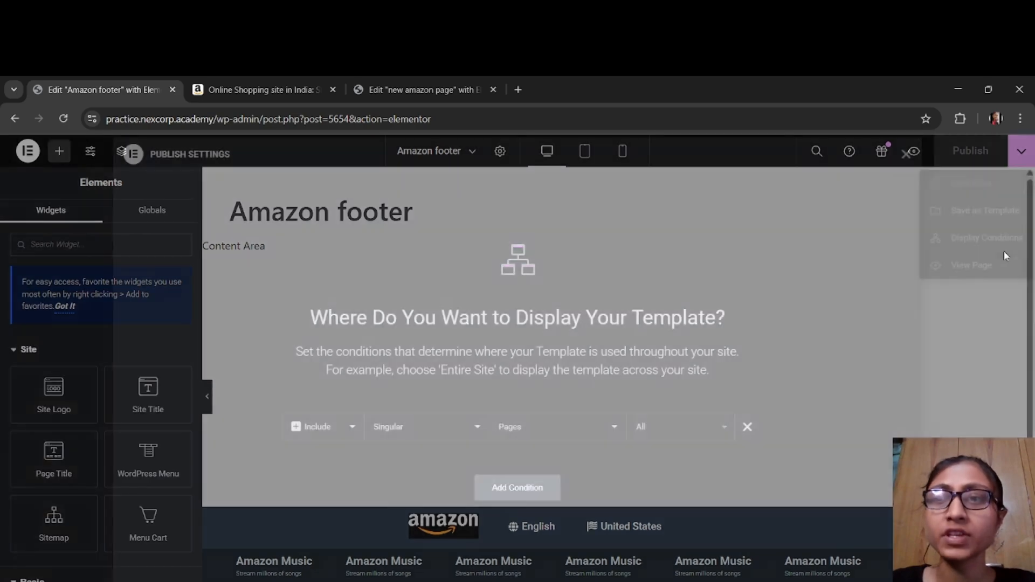
click(662, 429)
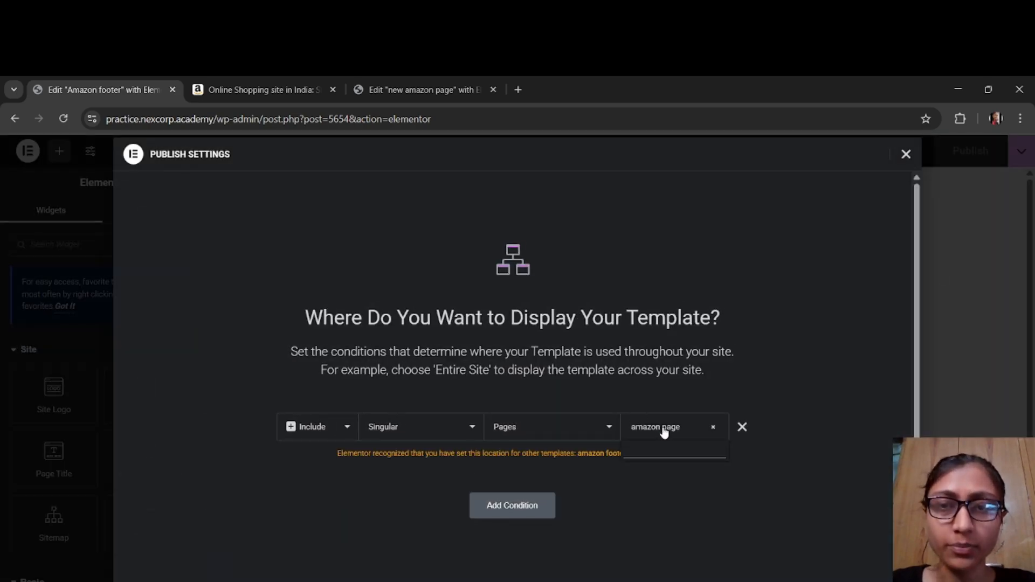
text(new ama)
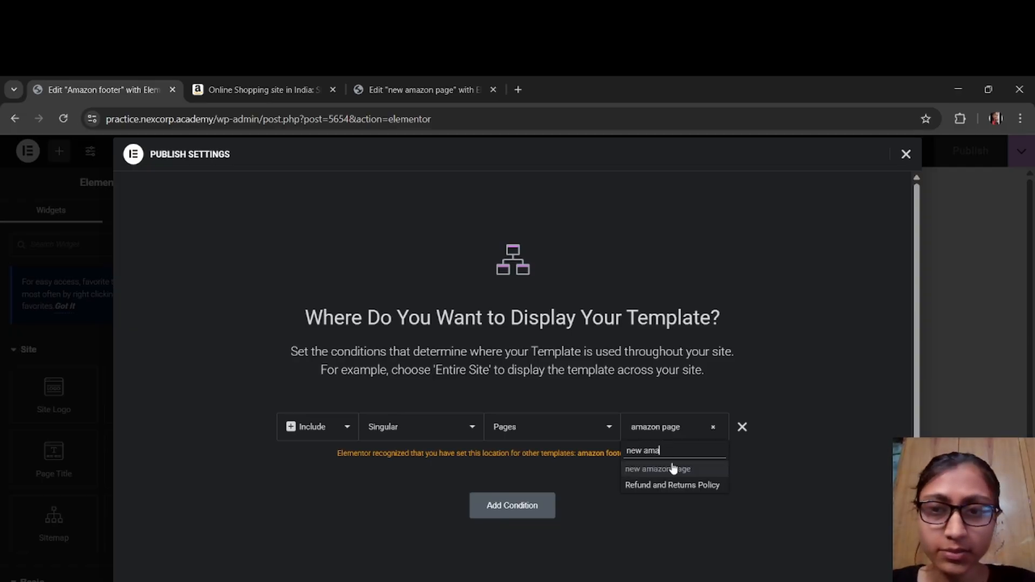
click(671, 469)
click(868, 581)
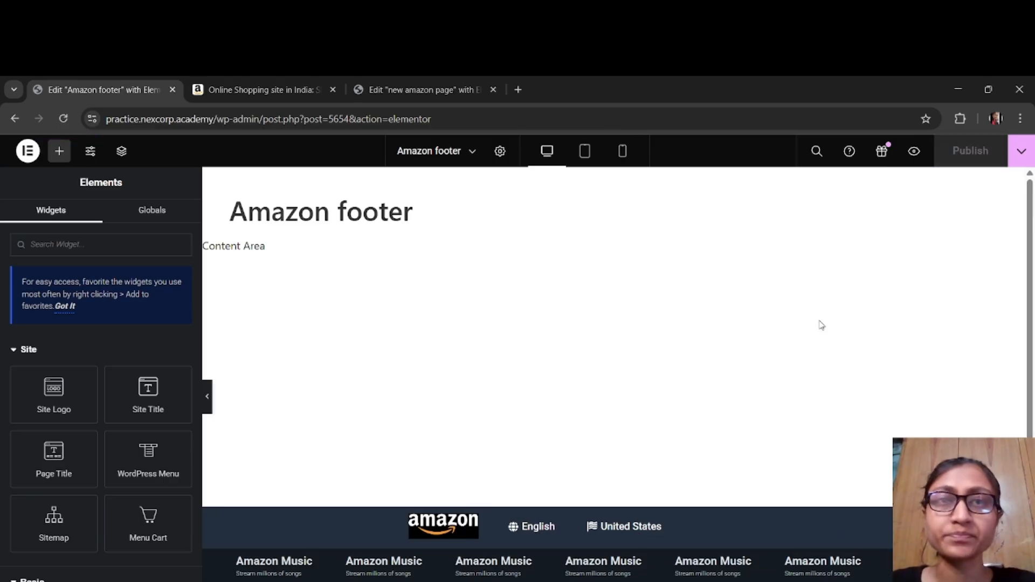
Step: Reload the new amazon page editor to load the footer, and leave the Amazon footer editor in its own tab
click(377, 91)
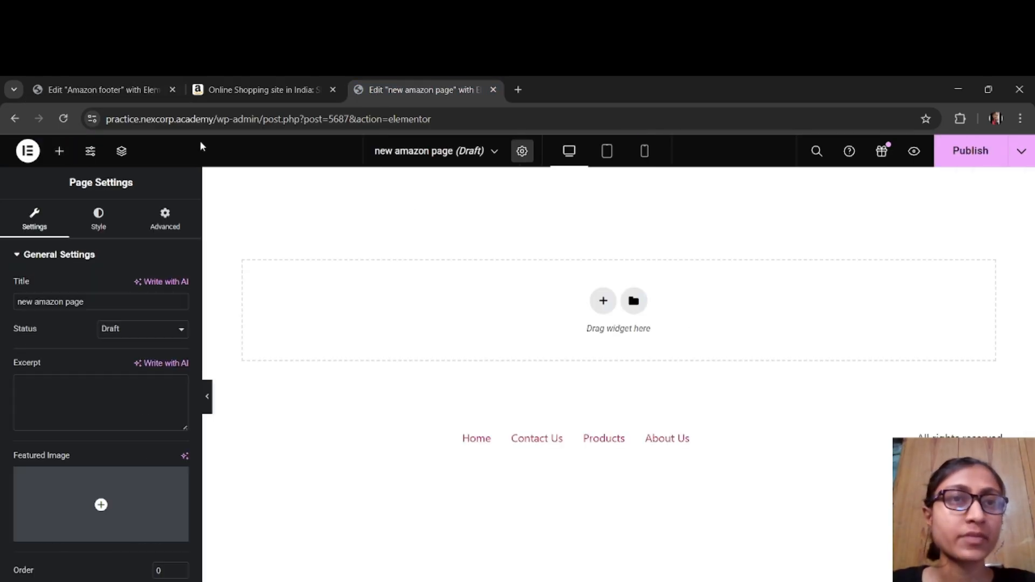
click(63, 119)
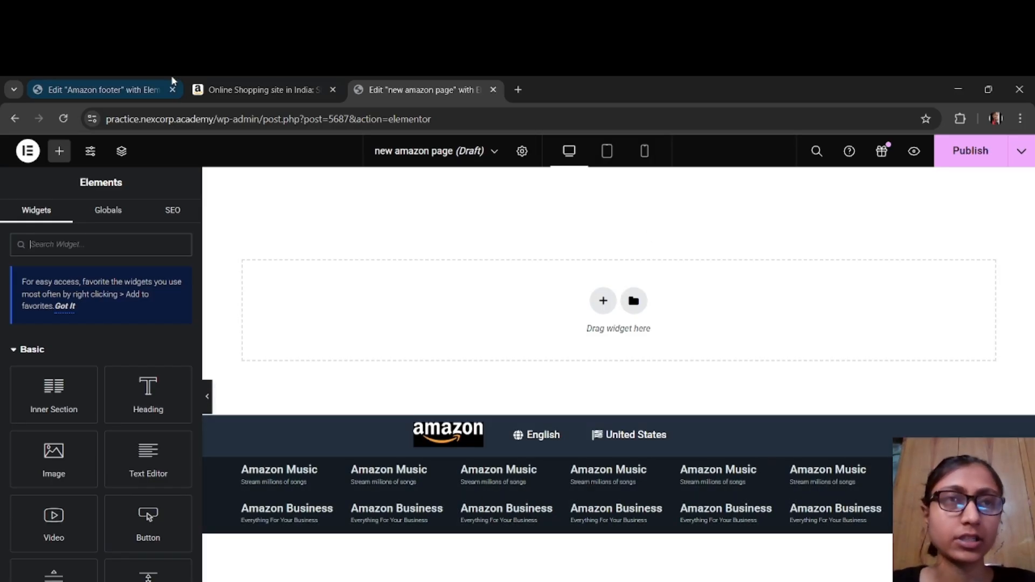
click(114, 90)
click(16, 122)
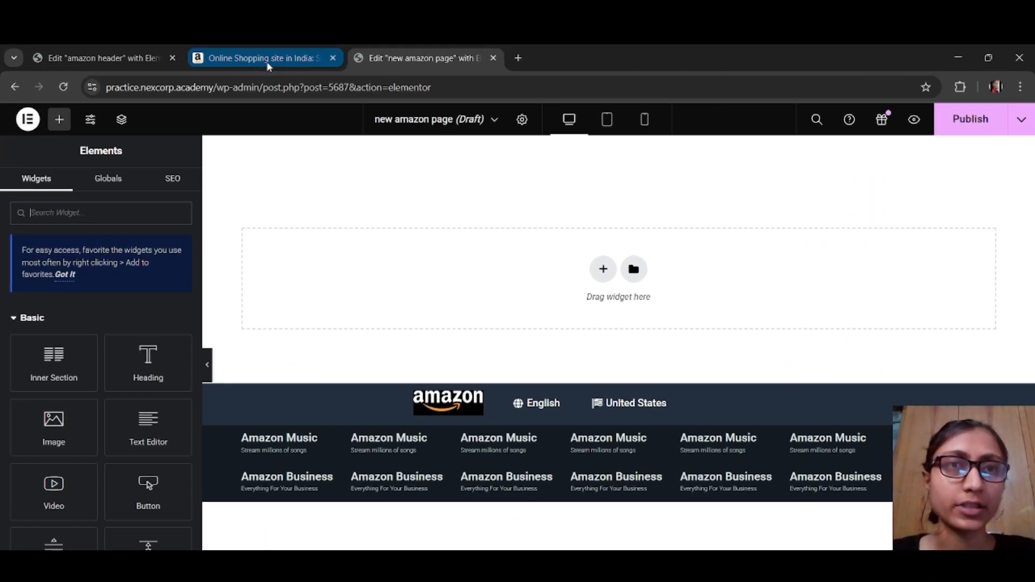
Step: Examine the header and banner of the amazon.in home page as a layout reference, and return to the new amazon page editor
click(245, 105)
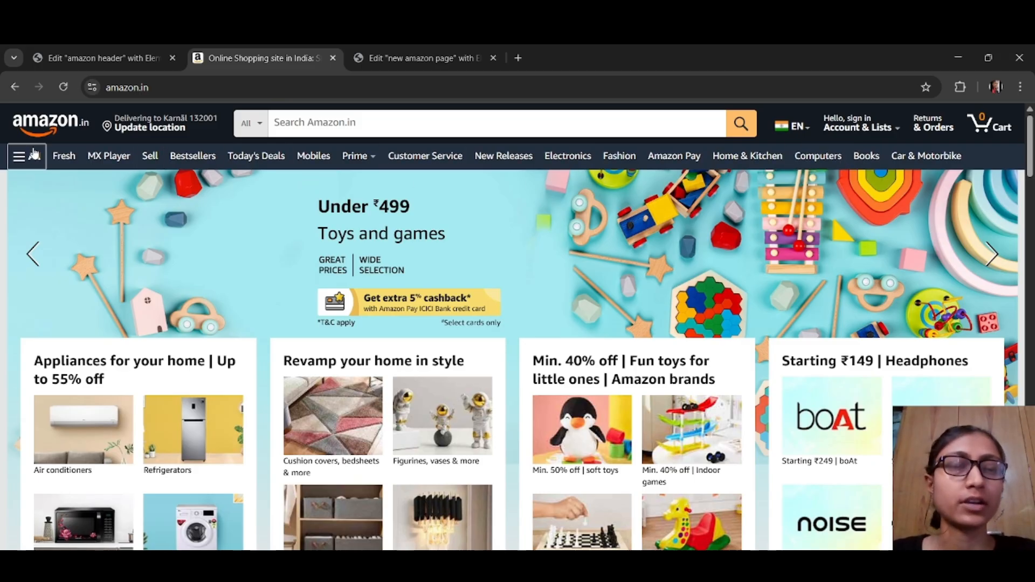
click(435, 57)
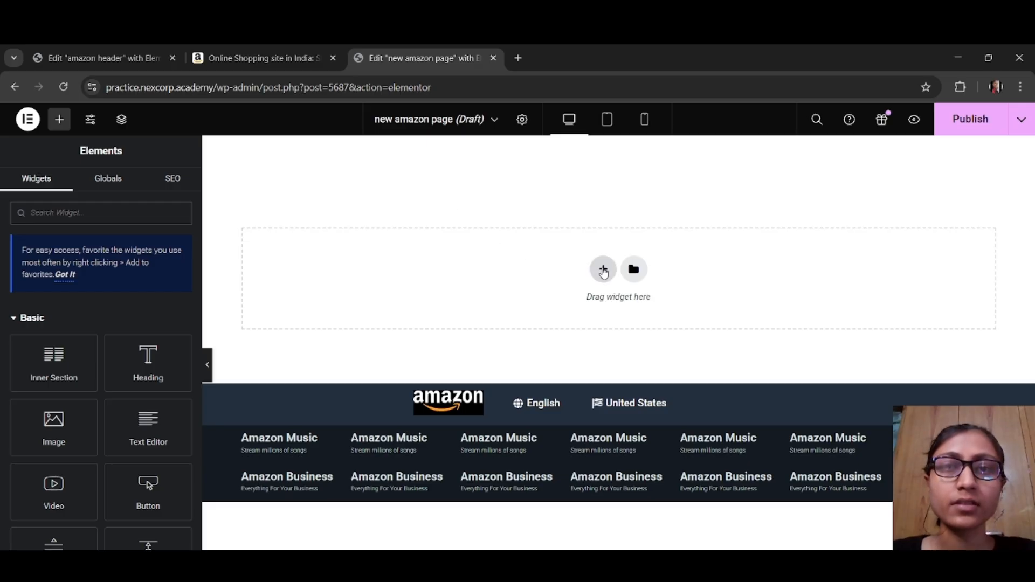
click(264, 58)
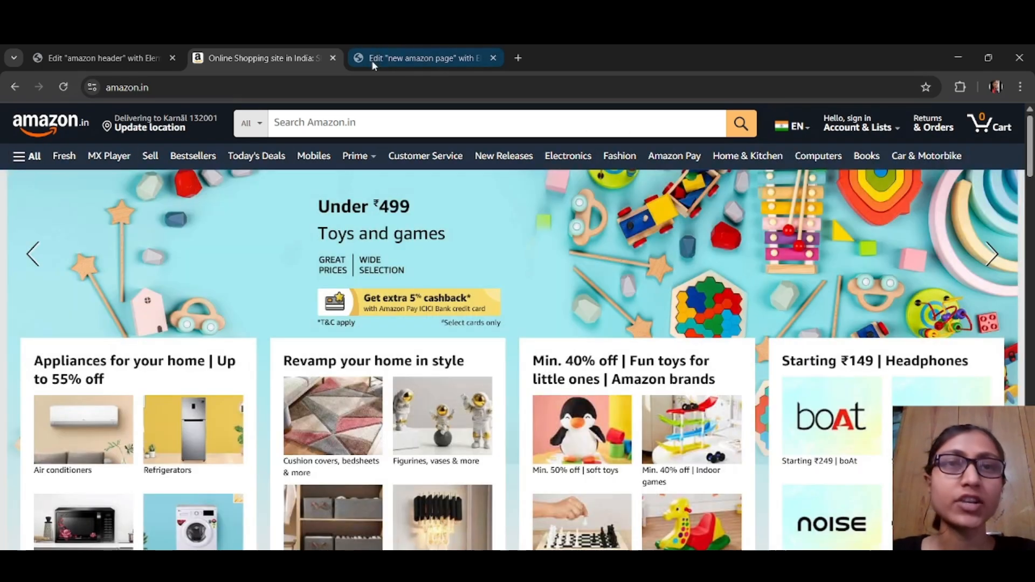
click(374, 60)
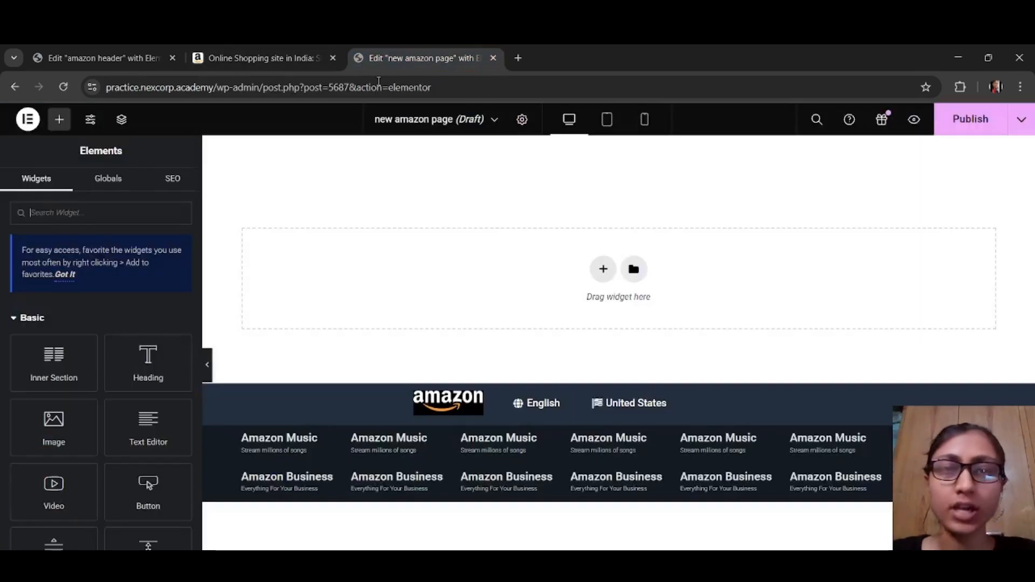
Step: Add a single-column section to the page and set its content width to Full Width
click(602, 268)
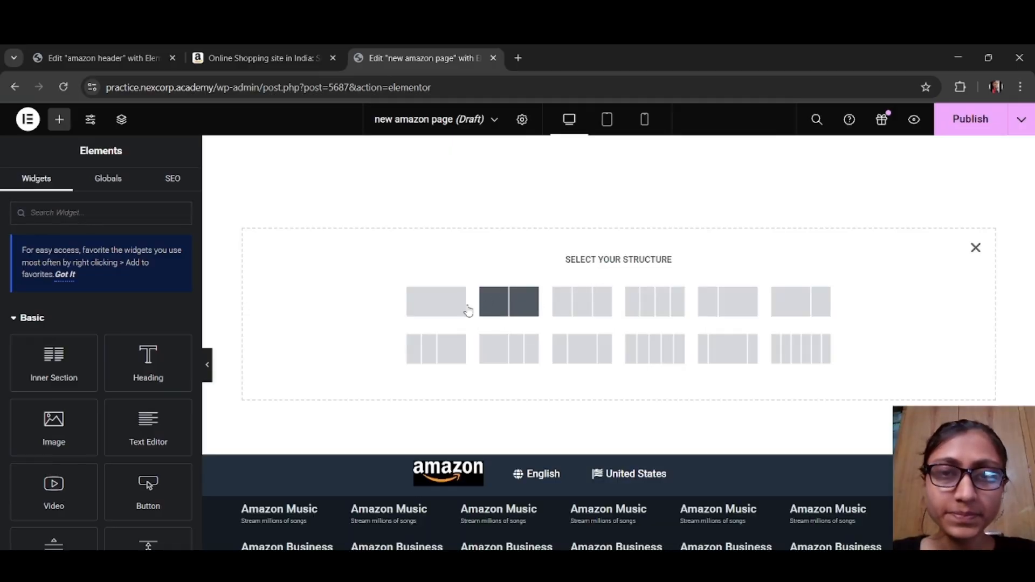
click(442, 312)
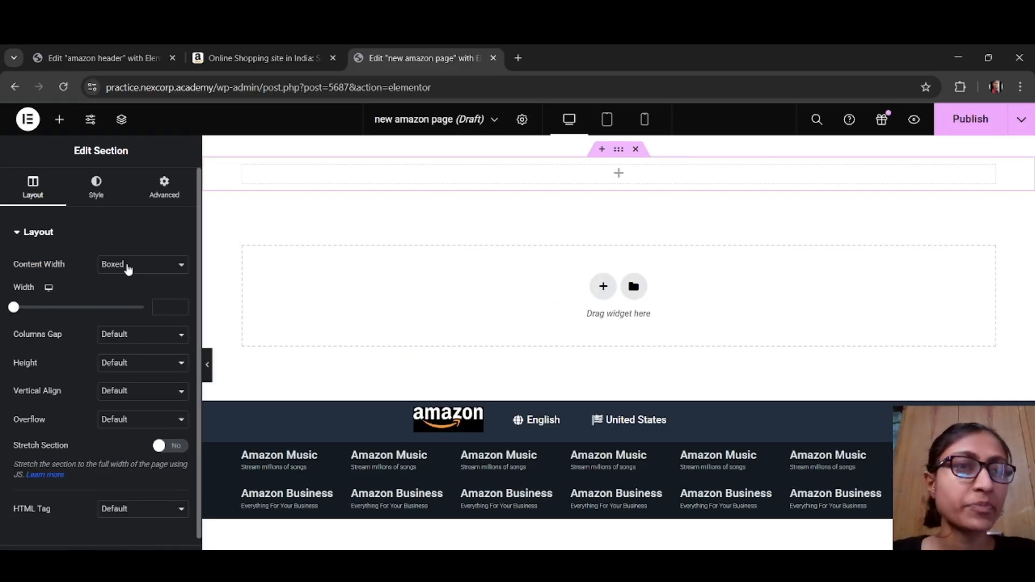
click(128, 267)
click(141, 298)
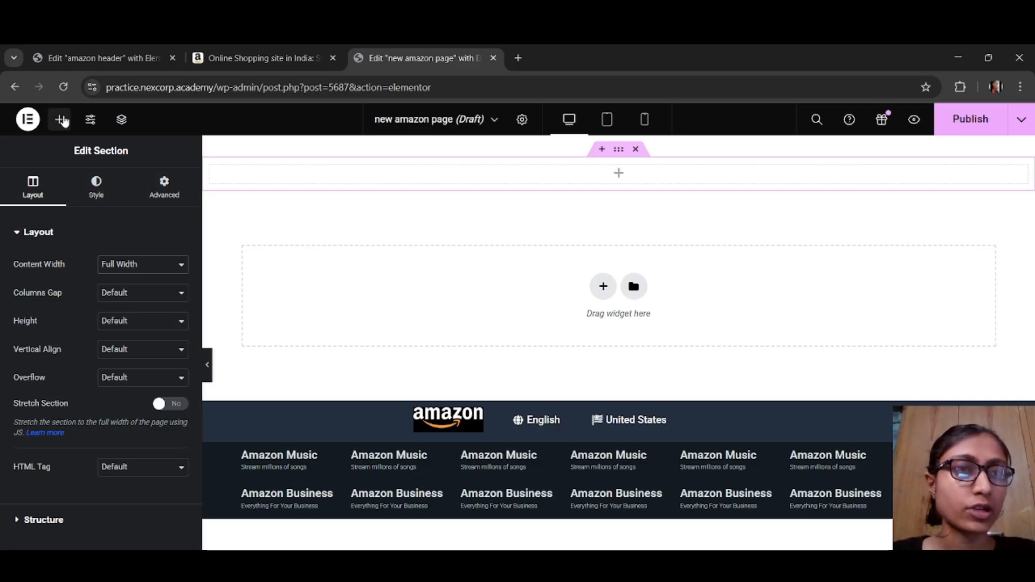
Step: Find the WordPress Menu widget by searching for "menu" and add it to the full-width section
click(61, 119)
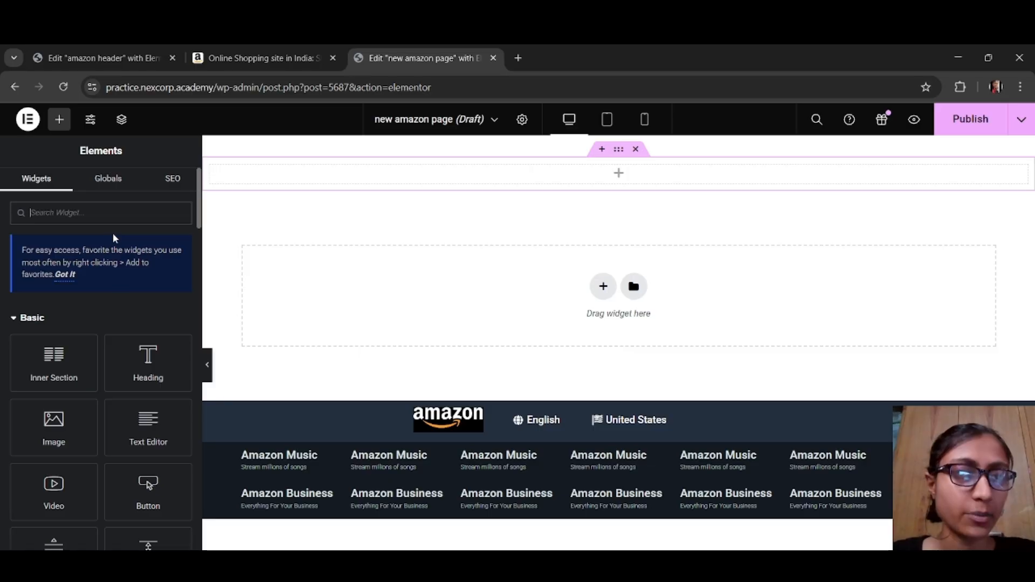
scroll(139, 404, down, 3)
scroll(138, 406, down, 3)
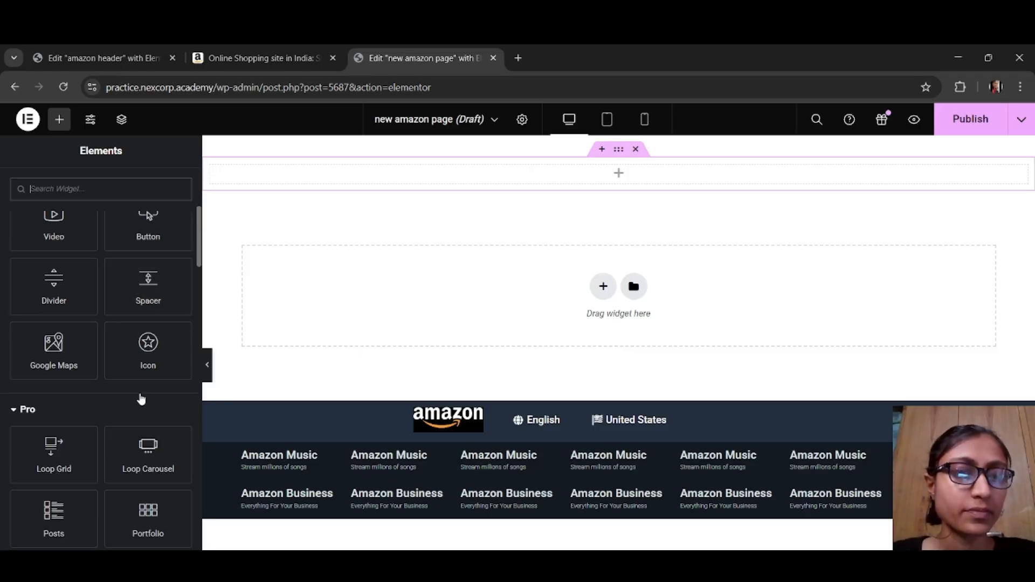
scroll(136, 394, up, 5)
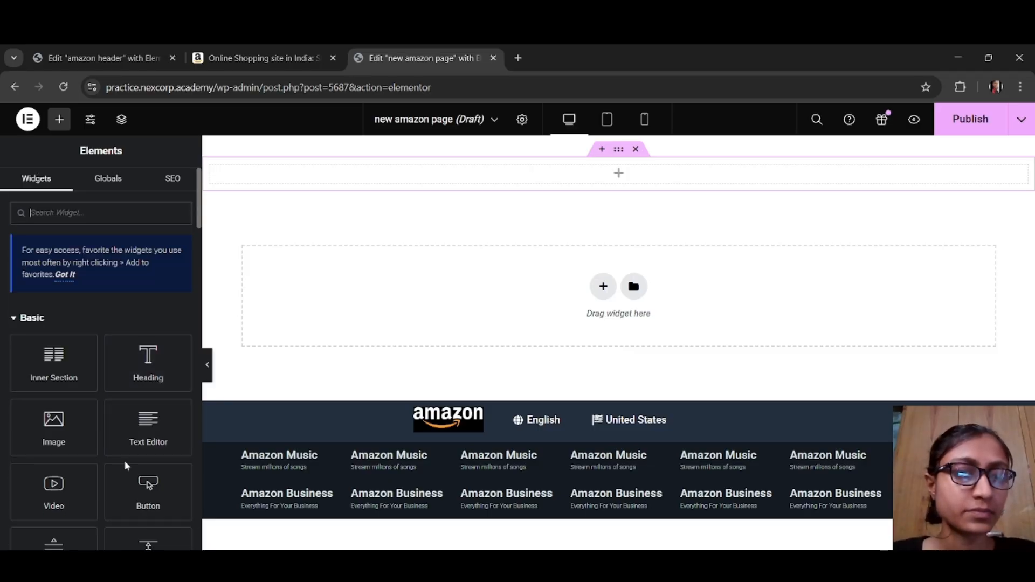
scroll(115, 418, down, 5)
scroll(115, 417, down, 3)
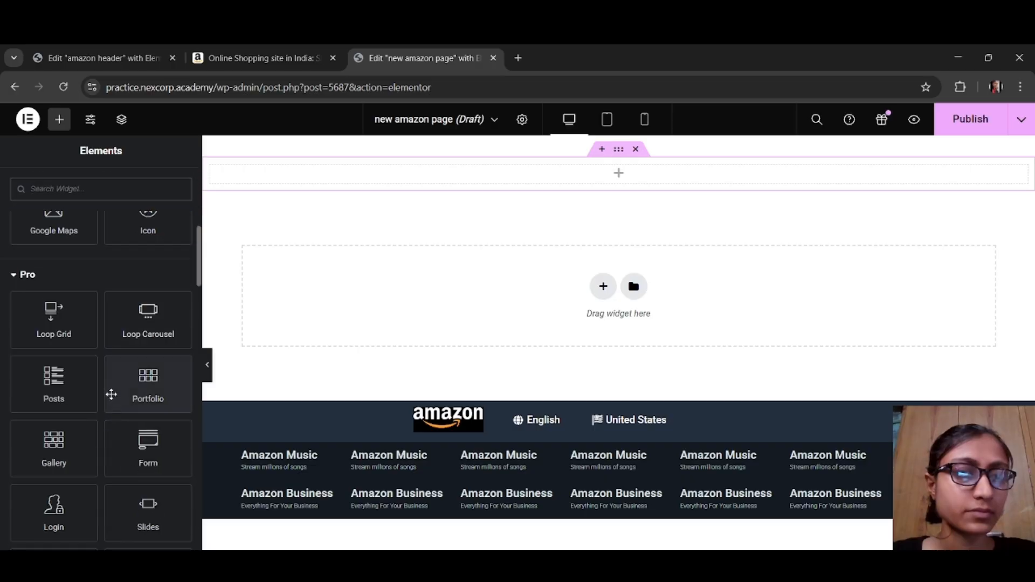
scroll(110, 386, up, 8)
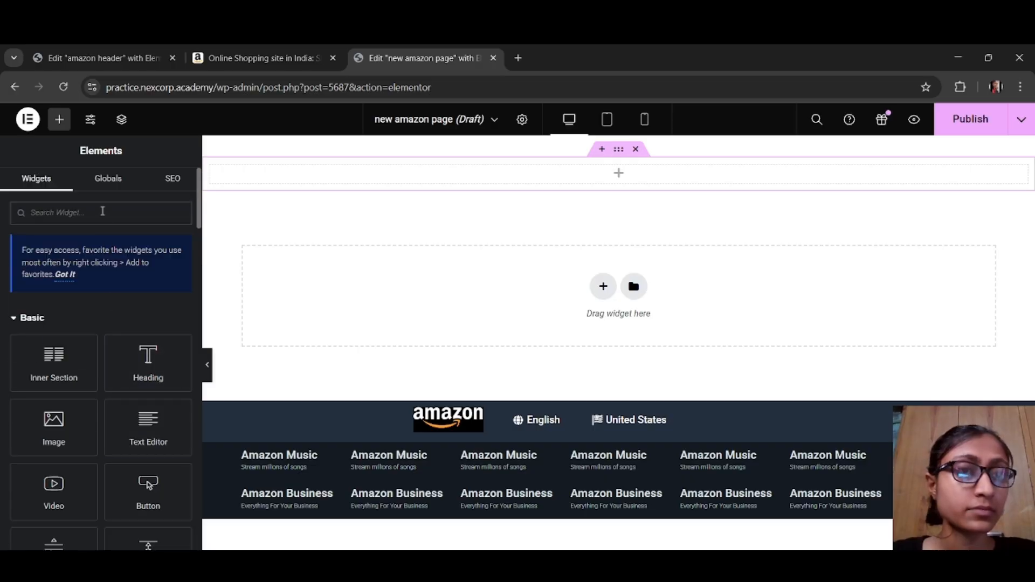
text(menu)
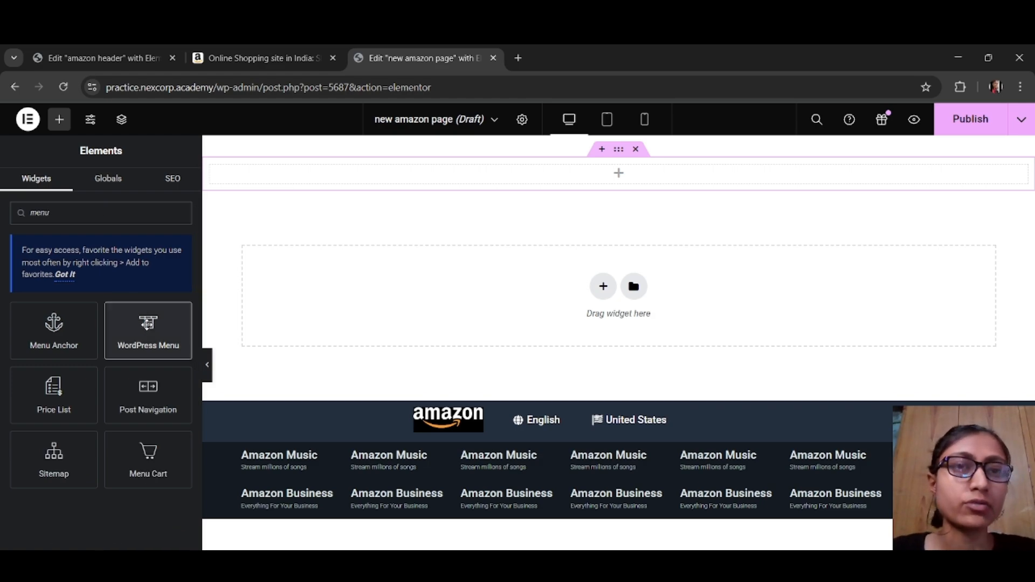
click(149, 329)
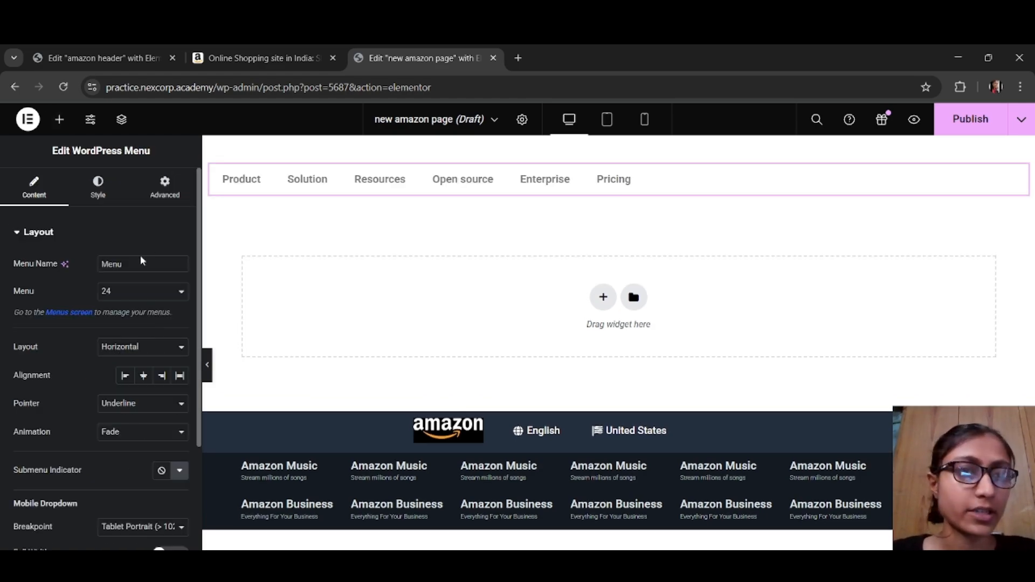
Step: Open the WordPress Menus screen from the menu widget's settings and review the structure of the amazon footer menu
click(79, 316)
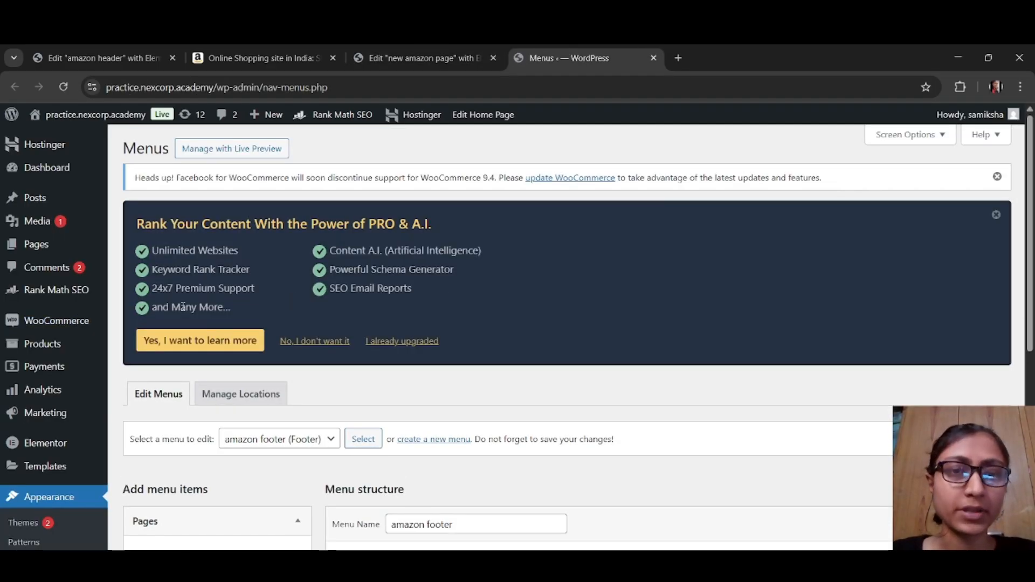
scroll(493, 334, down, 3)
scroll(494, 319, down, 2)
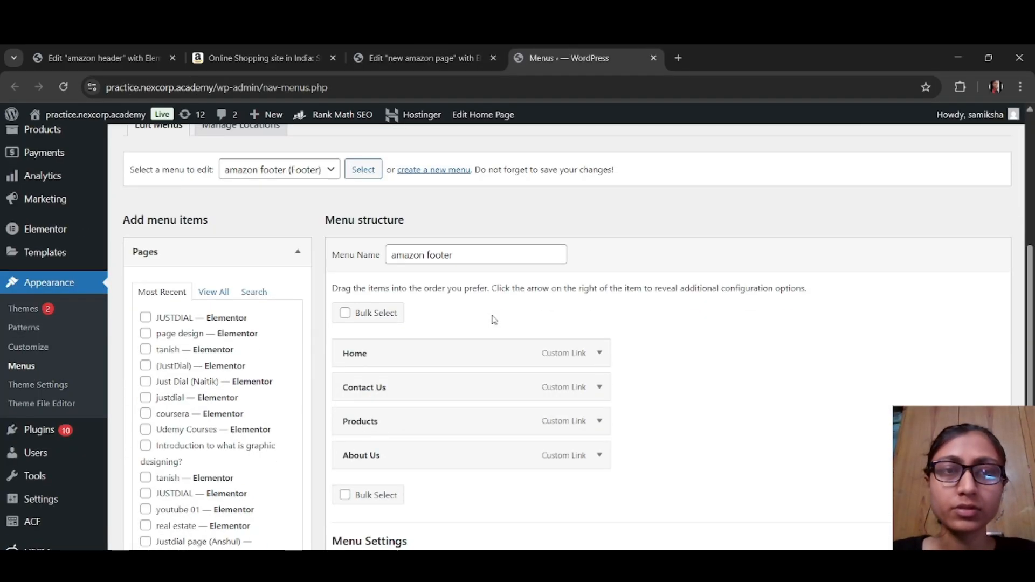
scroll(494, 320, down, 2)
scroll(494, 319, up, 2)
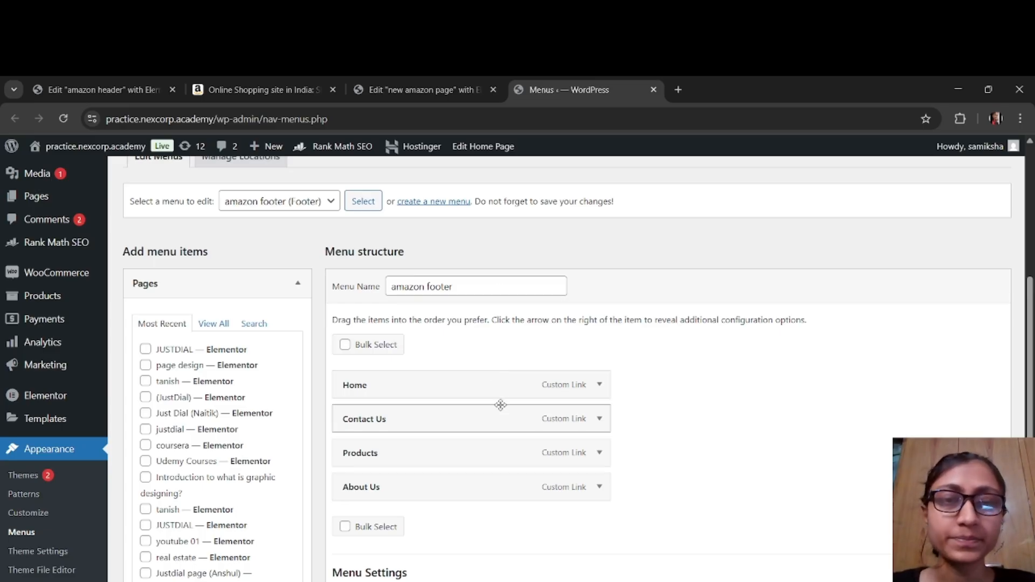
Step: Start a new WordPress menu and name it "amazon page menu"
scroll(385, 277, up, 3)
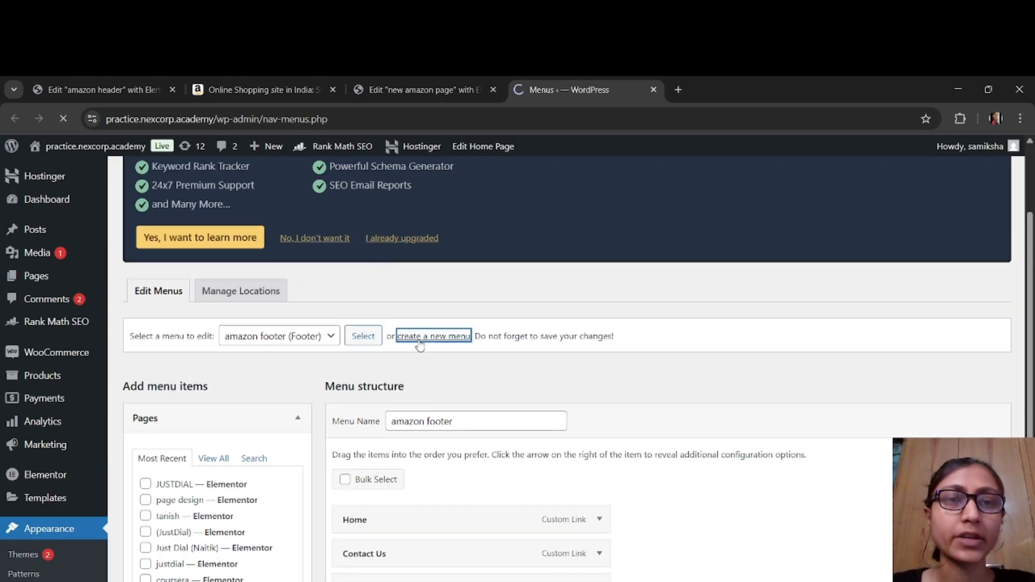
scroll(453, 502, down, 3)
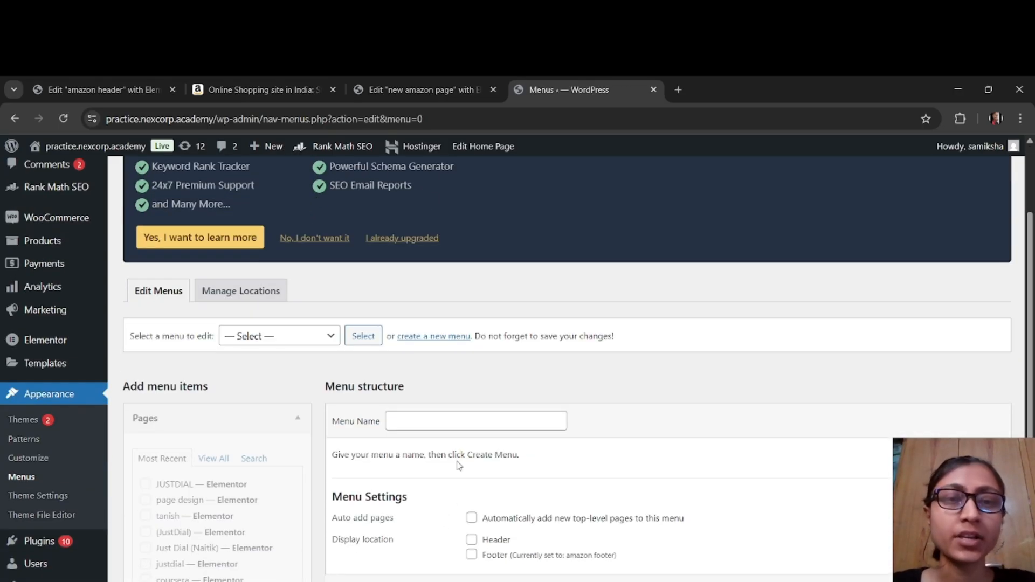
click(461, 421)
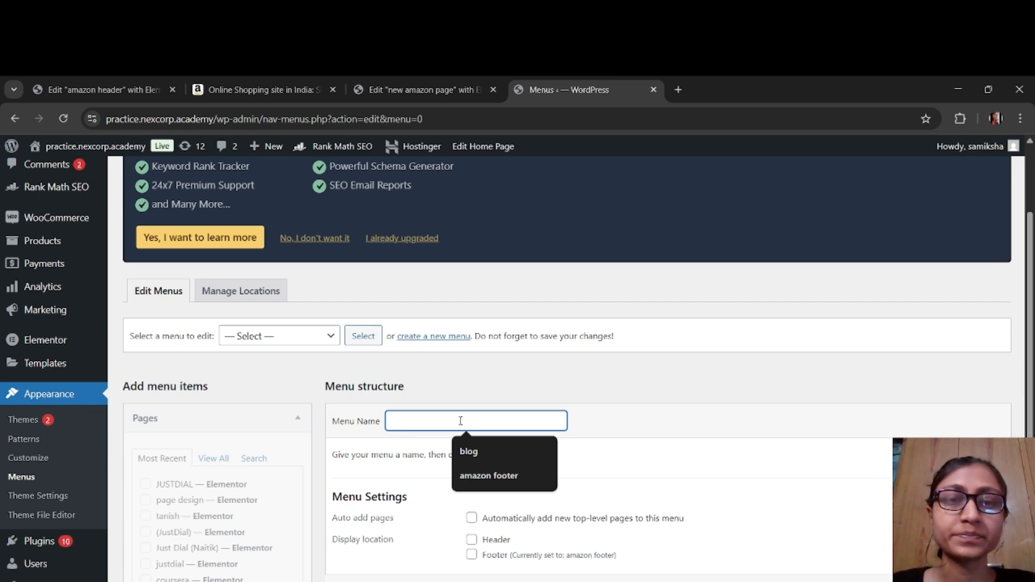
text(a)
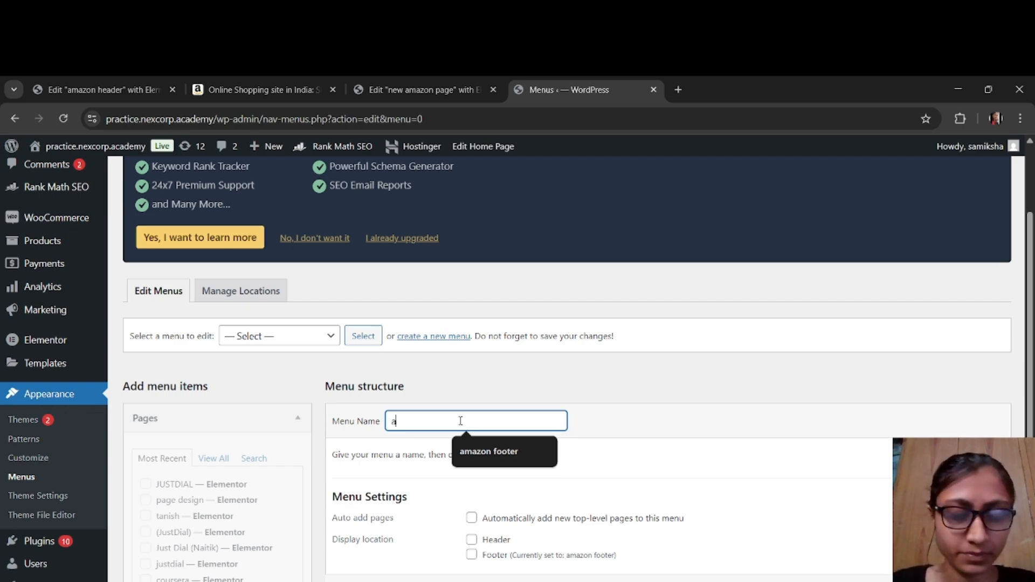
text(mazon page)
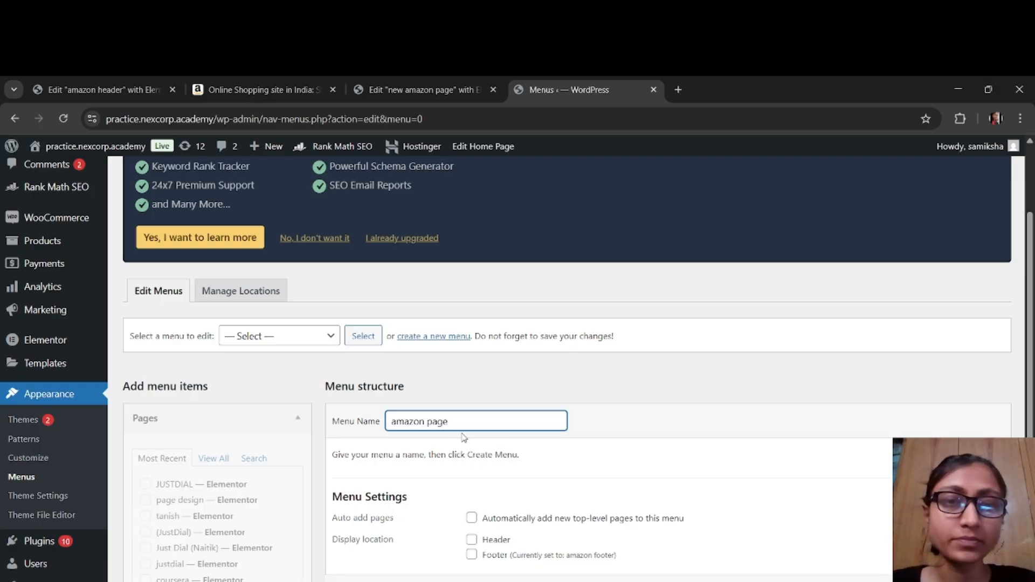
text( menu)
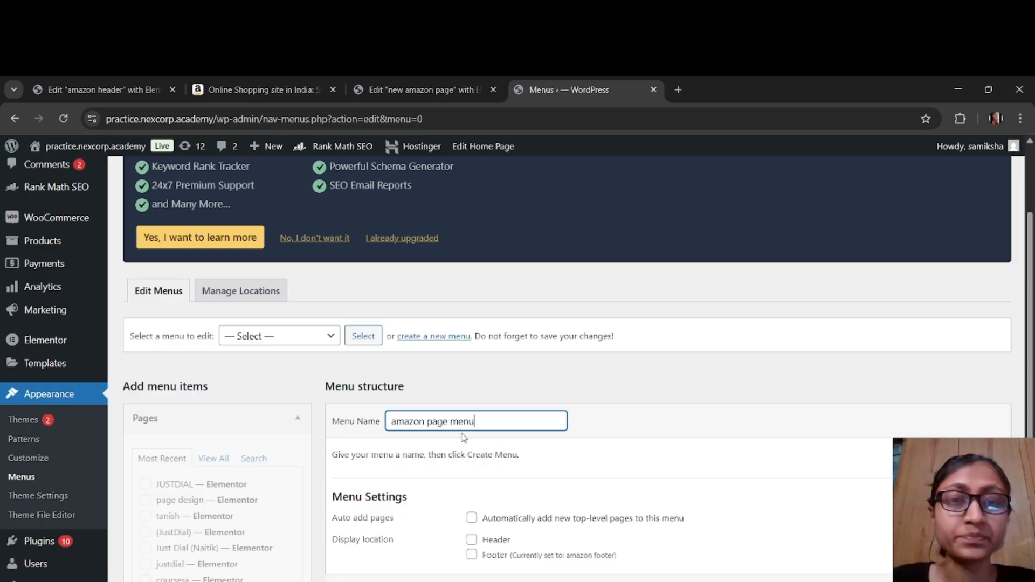
Step: Enable automatic adding of new top-level pages, set the display location to Header, and create the menu
scroll(465, 436, down, 3)
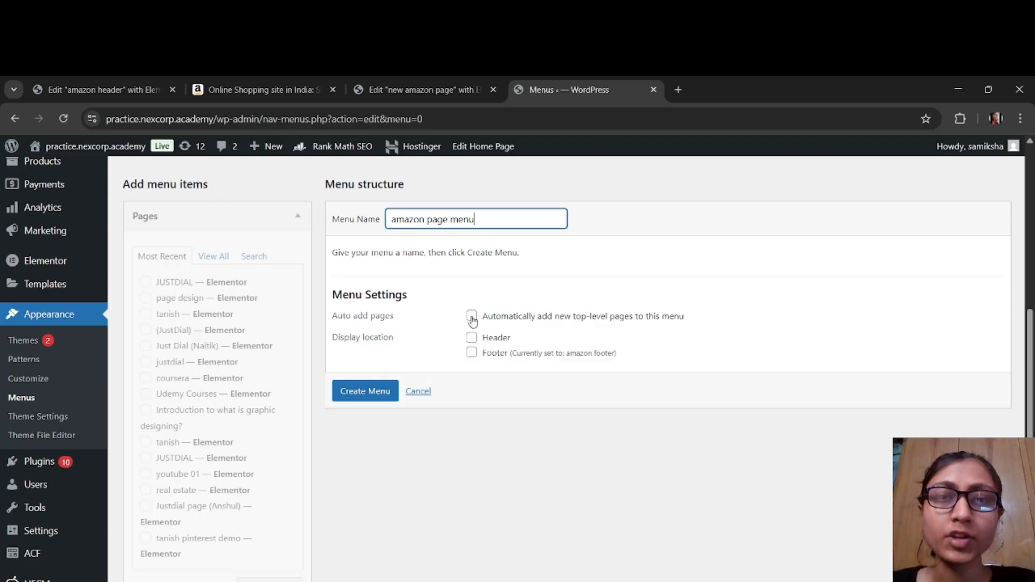
click(472, 317)
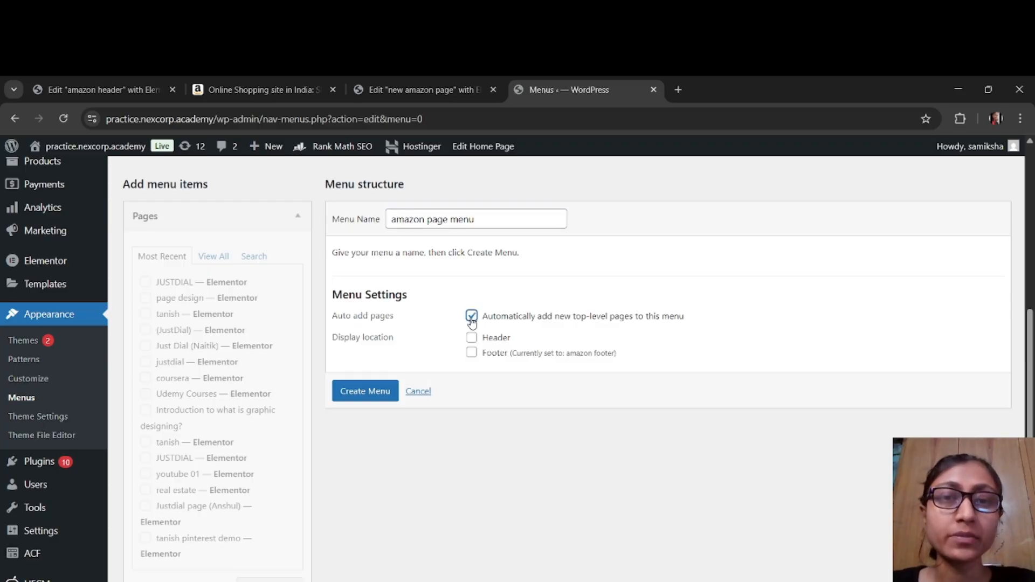
click(472, 338)
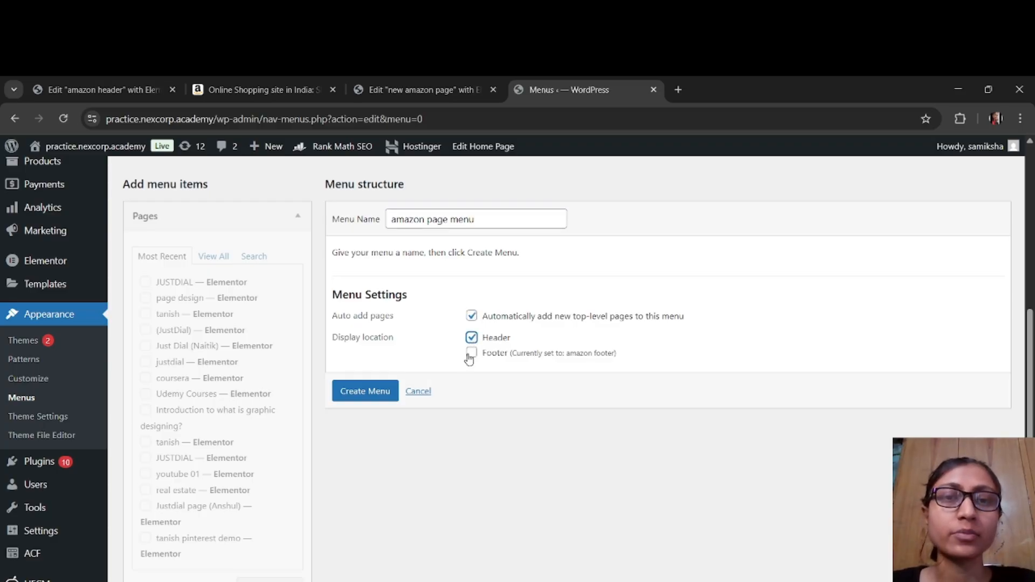
click(365, 393)
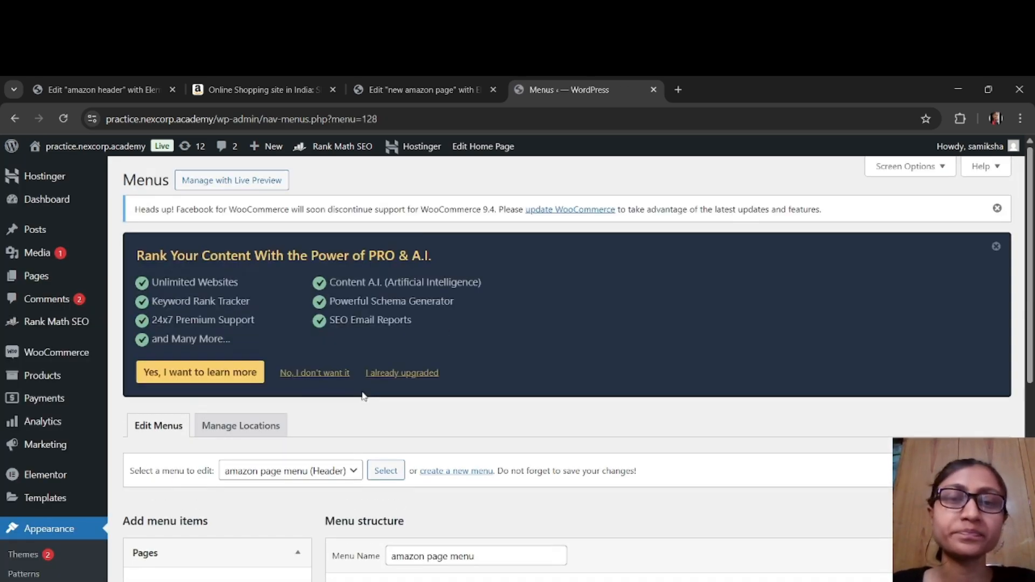
Step: Look through the custom link and category sources for menu items, and check the navigation bar on amazon.in
scroll(365, 397, down, 5)
scroll(363, 368, down, 1)
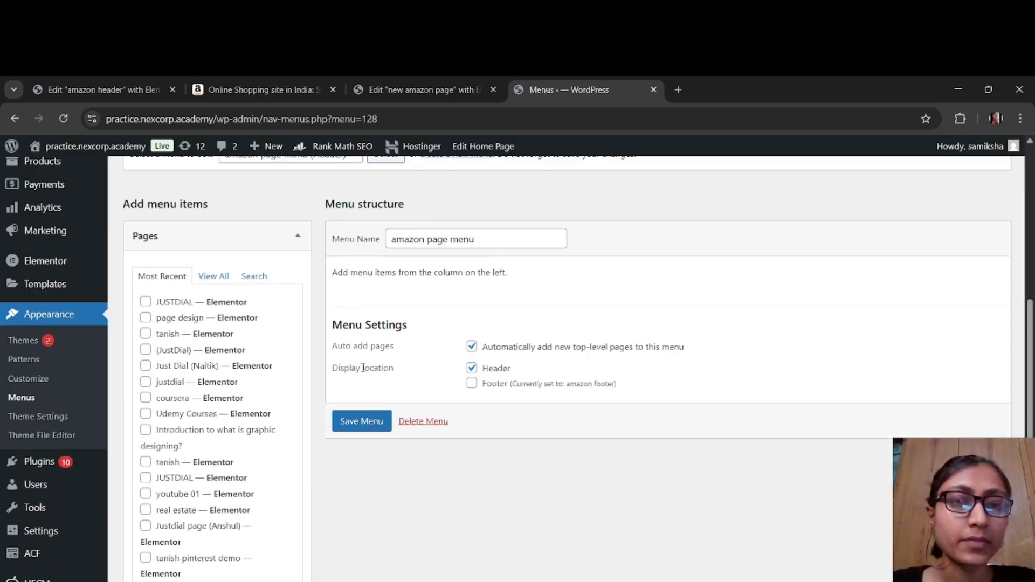
scroll(362, 369, down, 3)
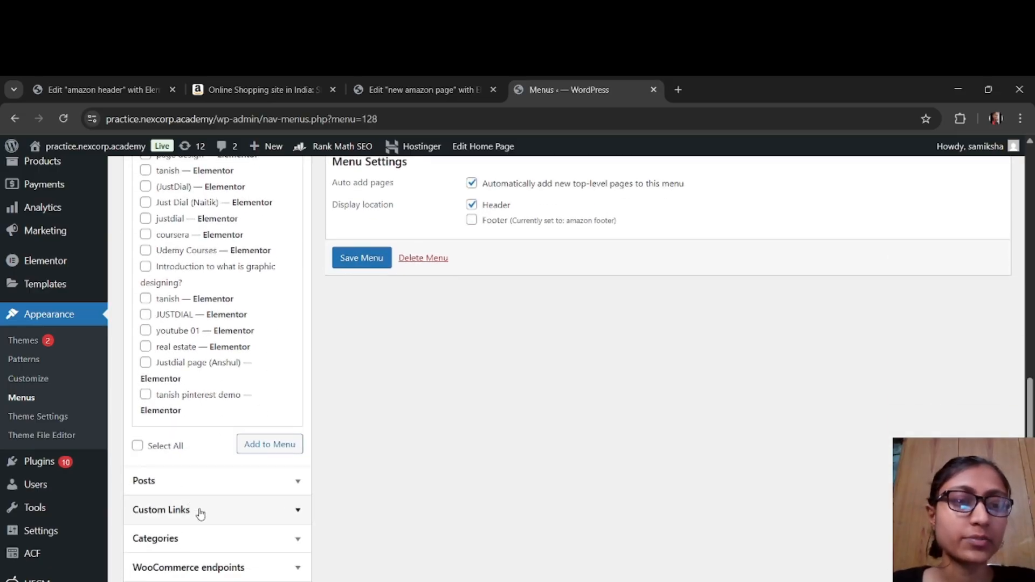
click(200, 512)
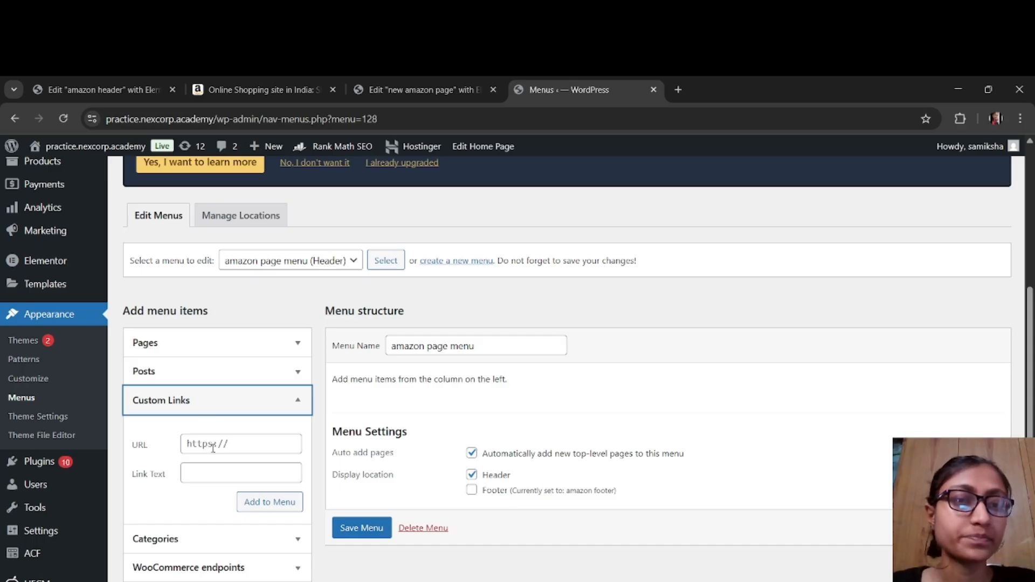
click(227, 539)
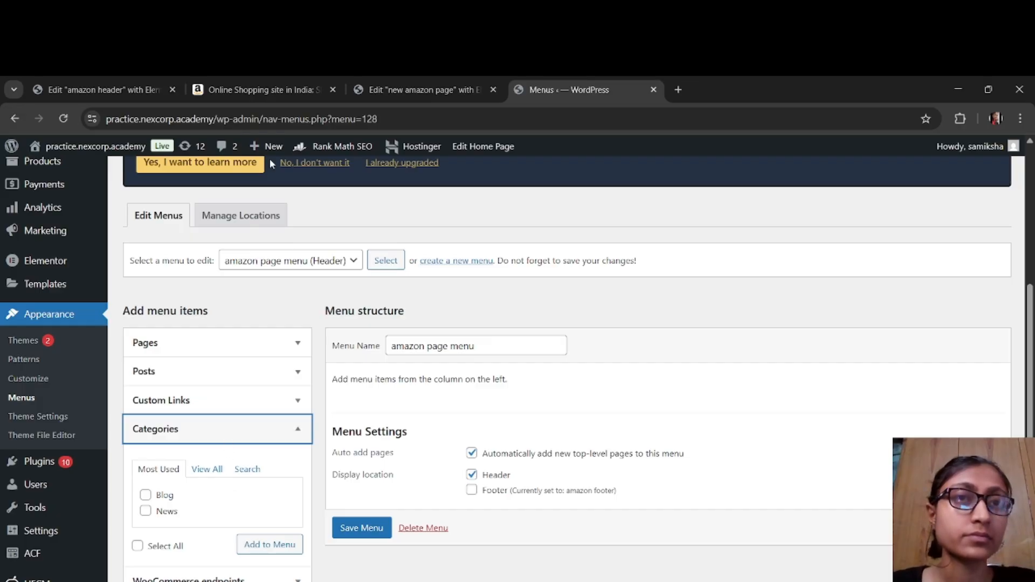
click(283, 91)
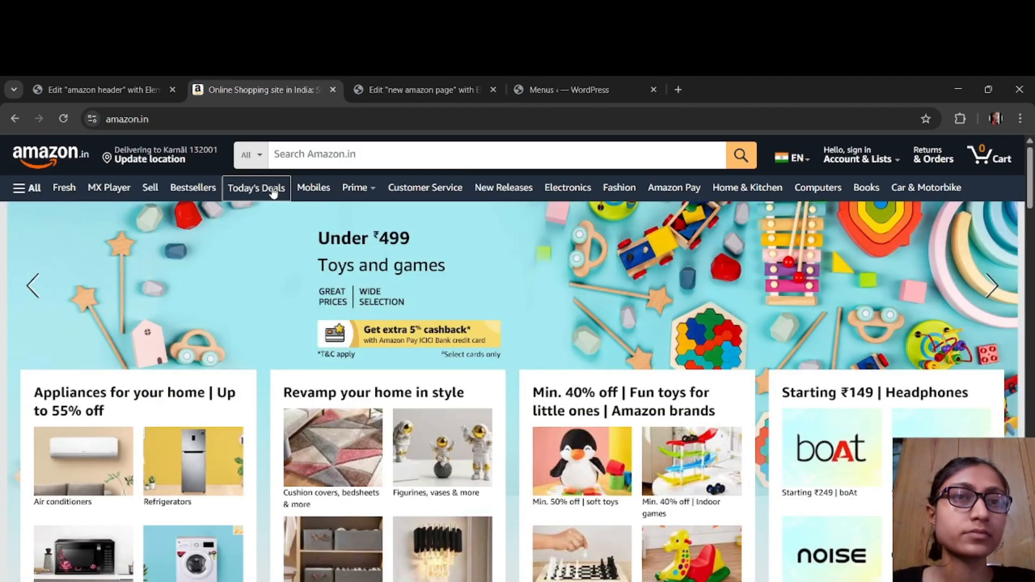
click(435, 90)
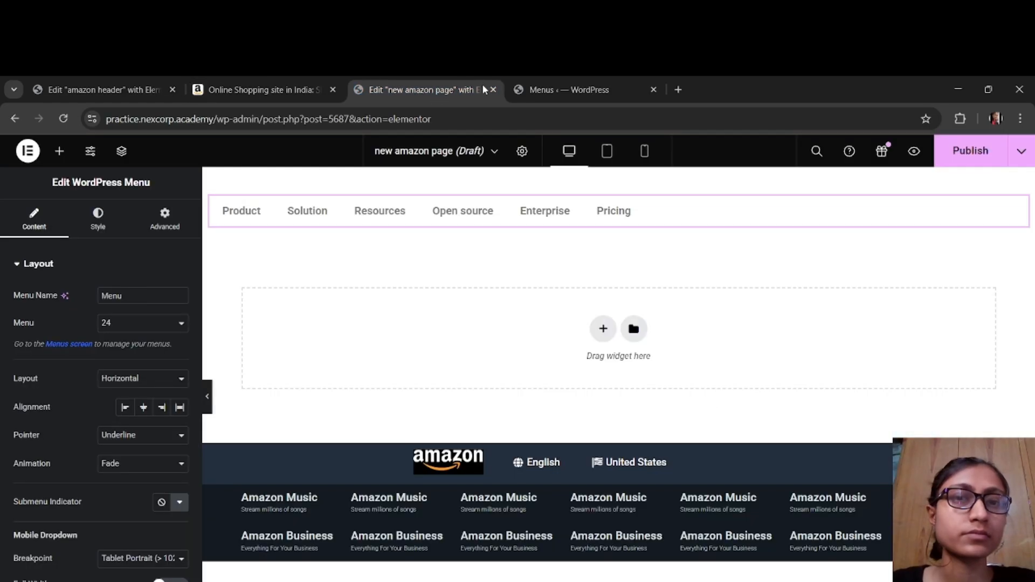
click(524, 90)
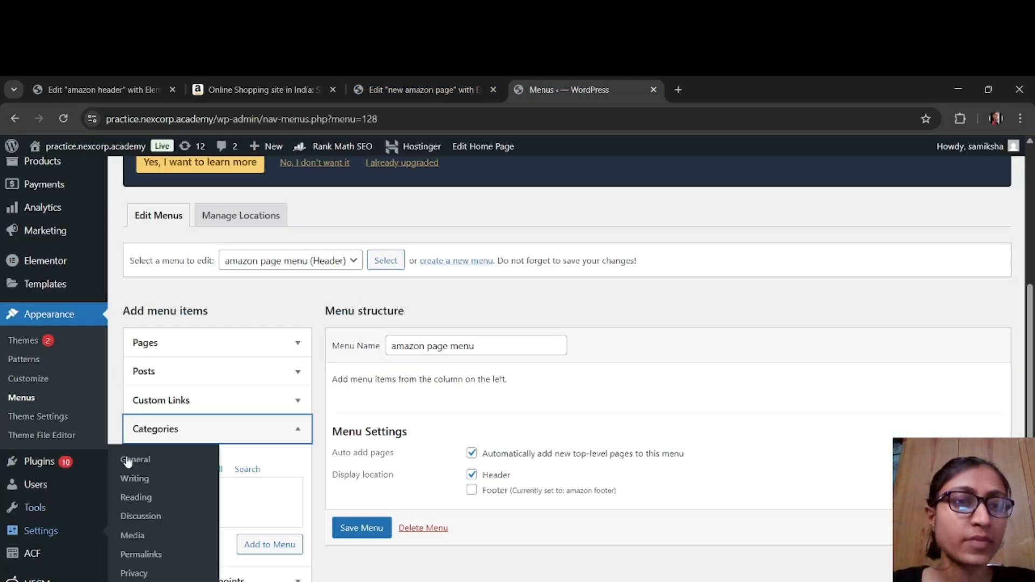
Step: Add a custom link to amazon page menu with URL # and the link text All, following the amazon.in navigation bar
click(138, 402)
click(197, 444)
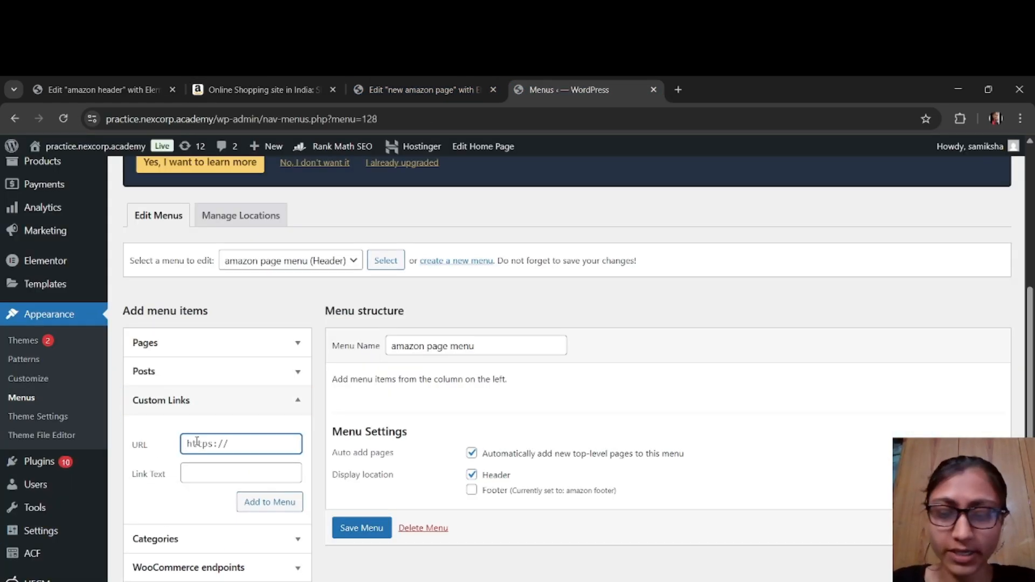
text(#)
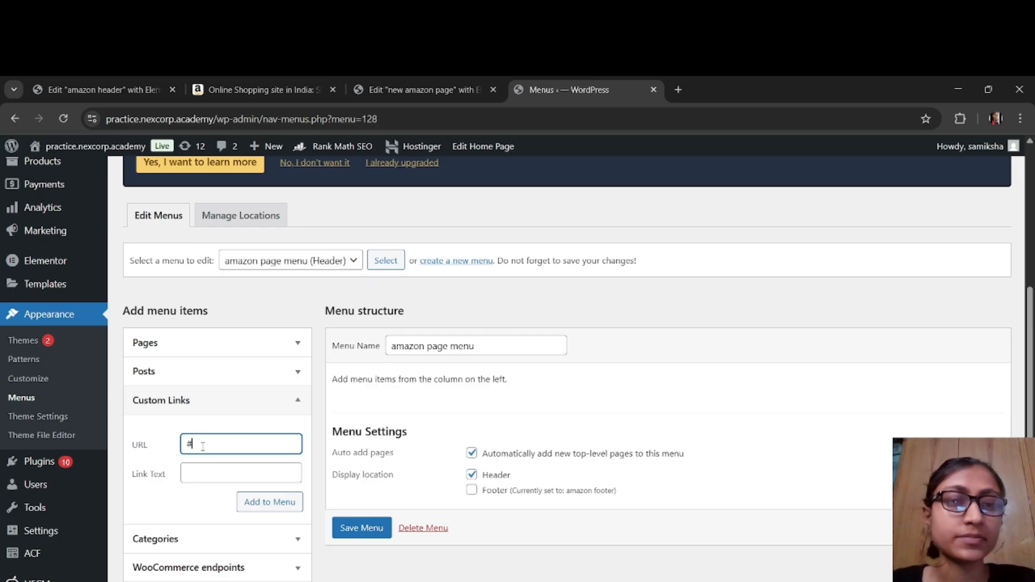
click(222, 475)
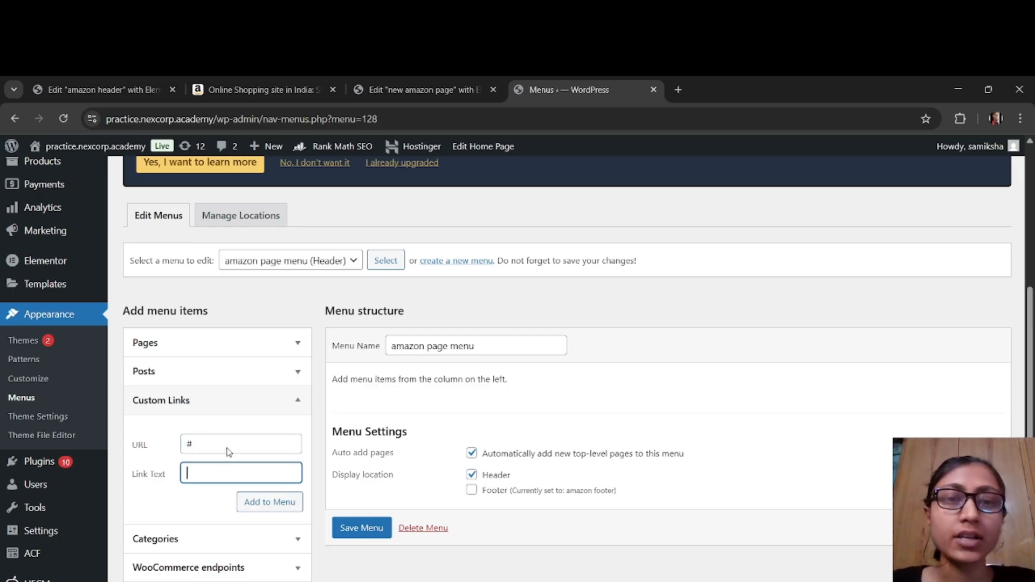
click(283, 89)
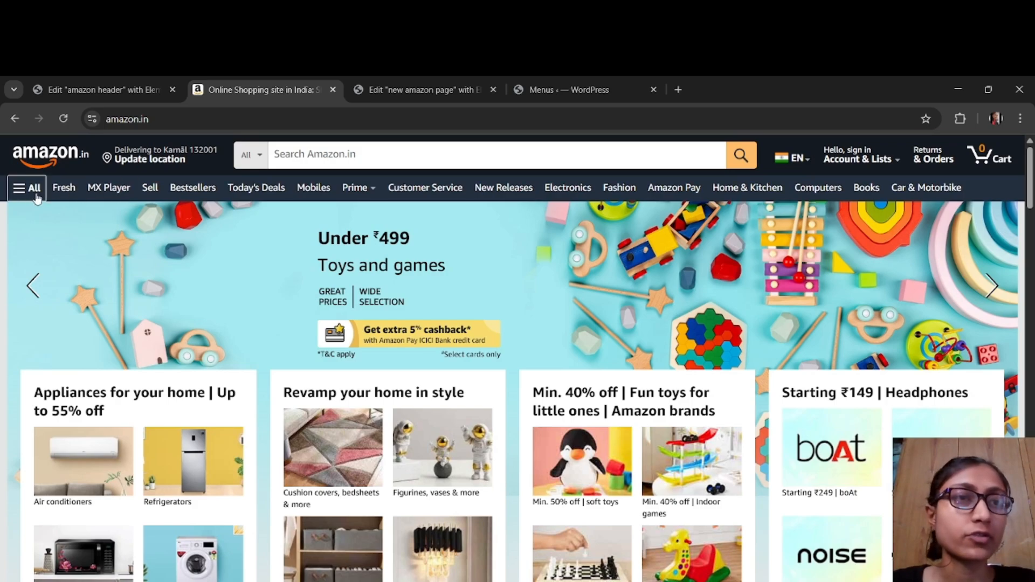
click(526, 92)
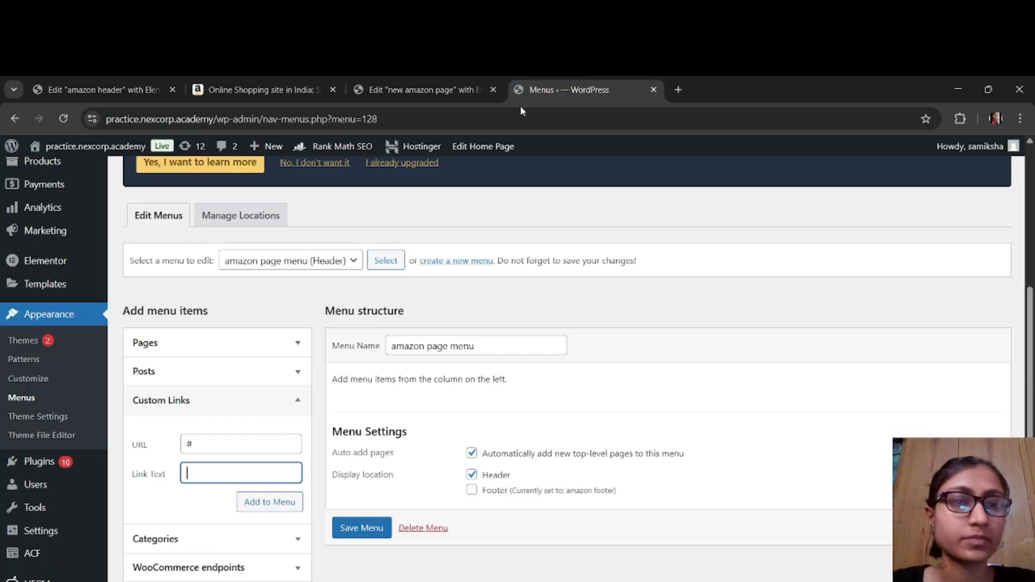
text(ll)
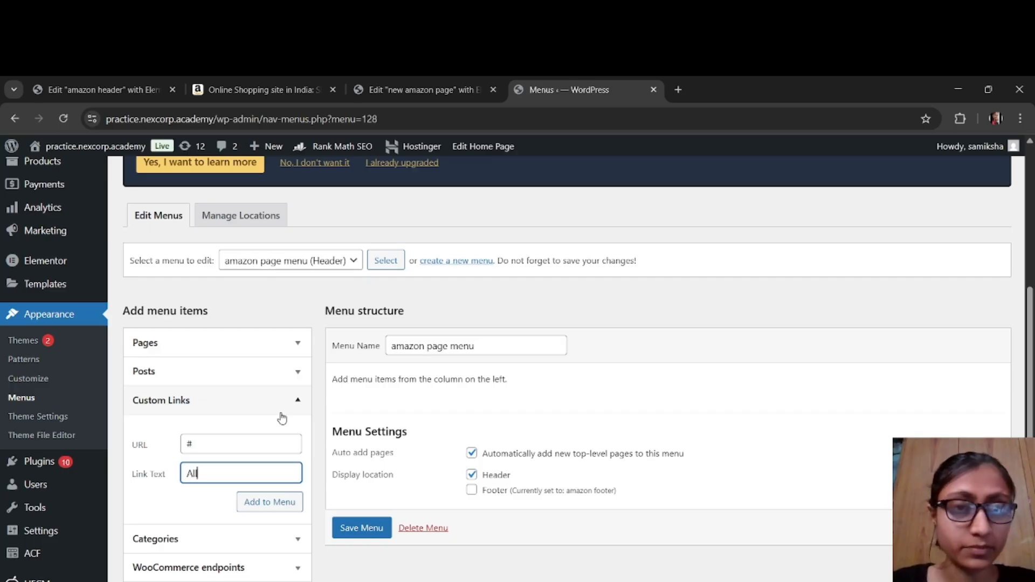
click(279, 503)
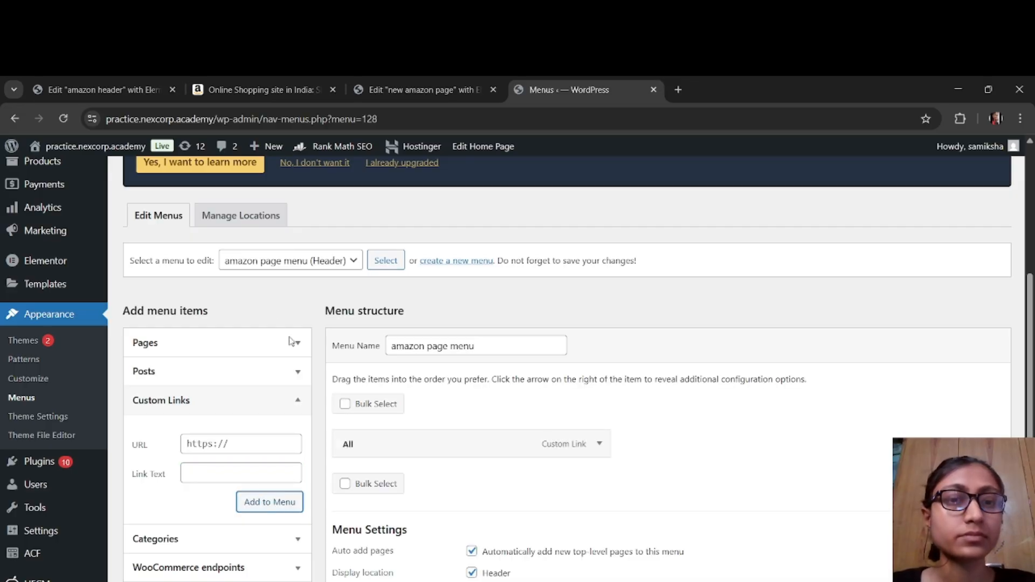
Step: Add a custom link with URL # and link text Fresh to the menu, checking the amazon.in navigation bar for the label
click(260, 439)
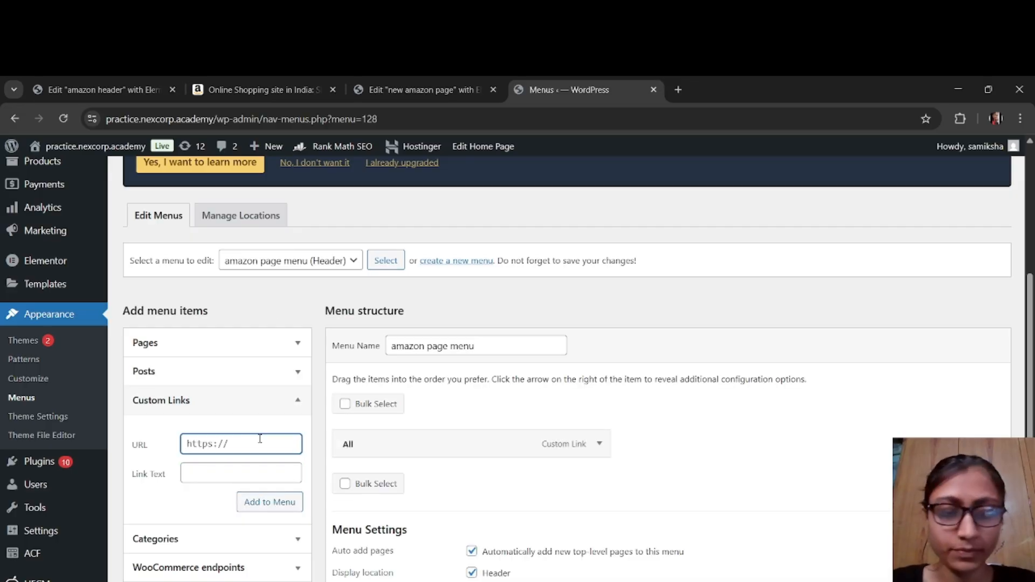
text(#)
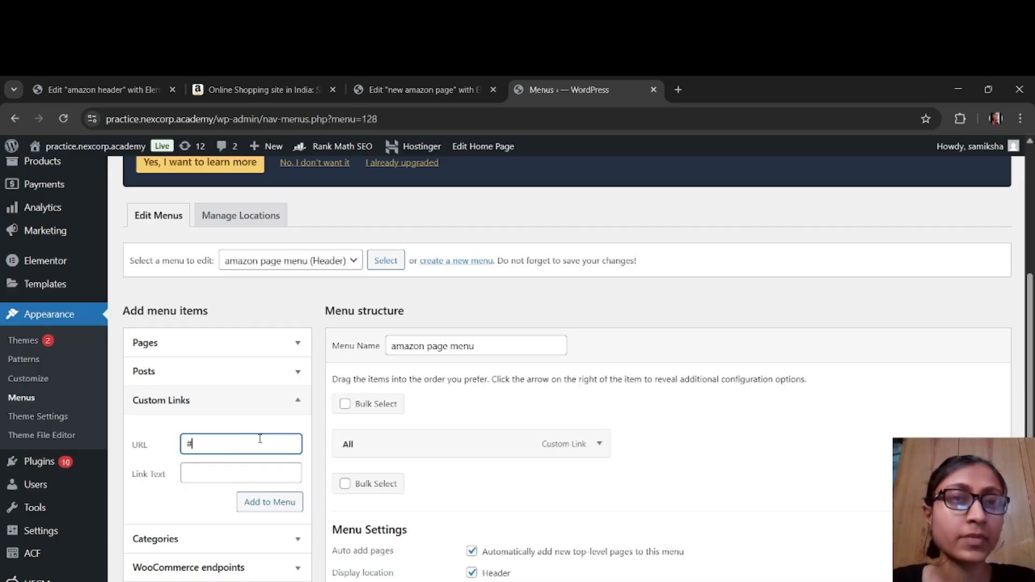
click(292, 87)
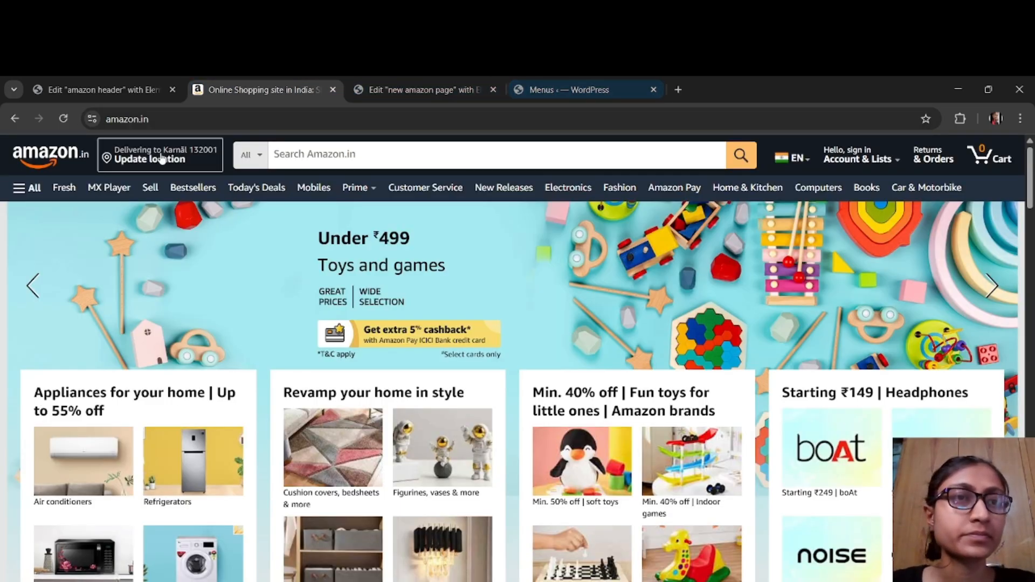
click(581, 96)
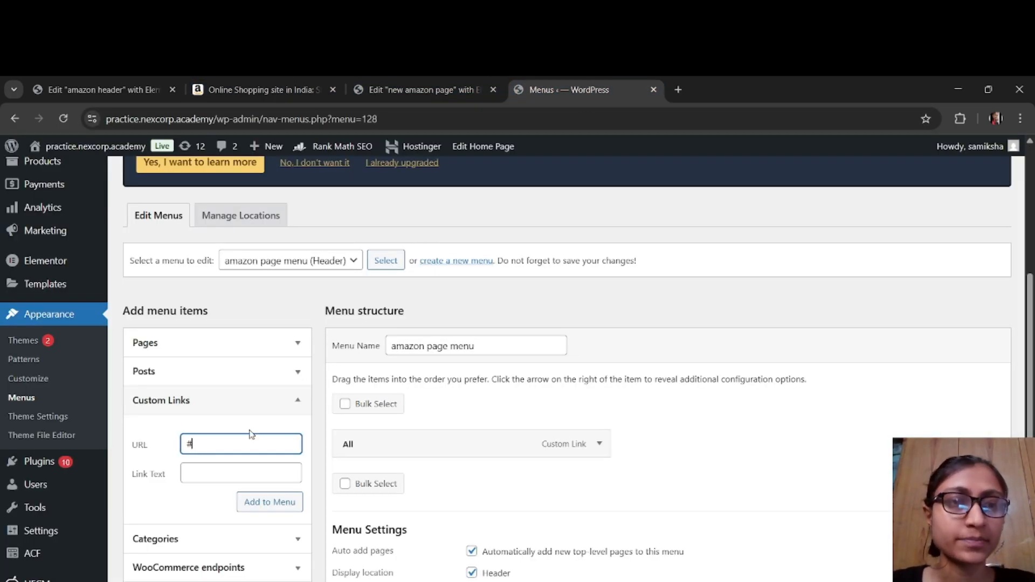
click(249, 475)
text(Fresh)
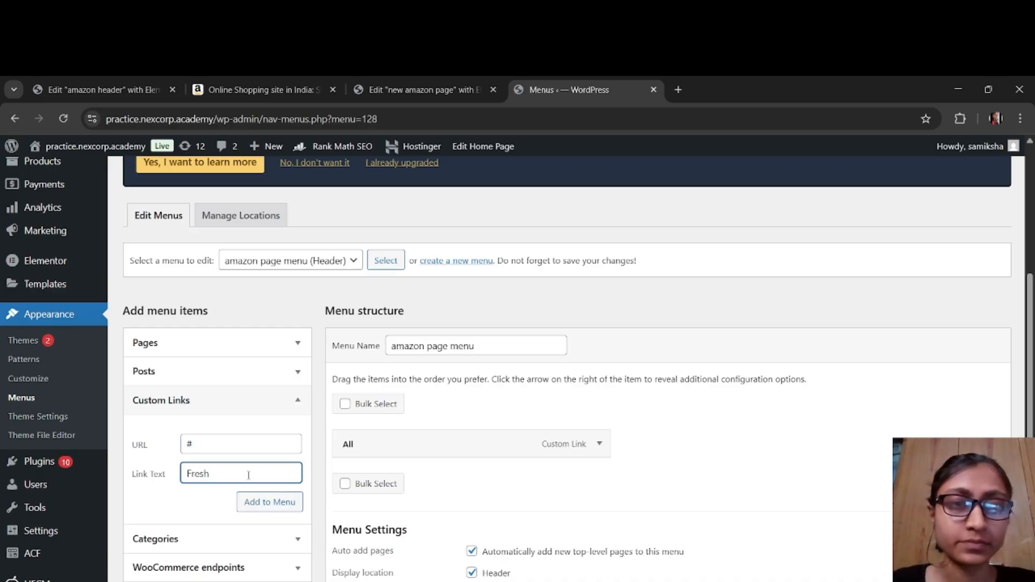
click(260, 502)
Step: Check the amazon.in navigation bar and add the MX Player item to the menu as a custom link with URL #
click(264, 90)
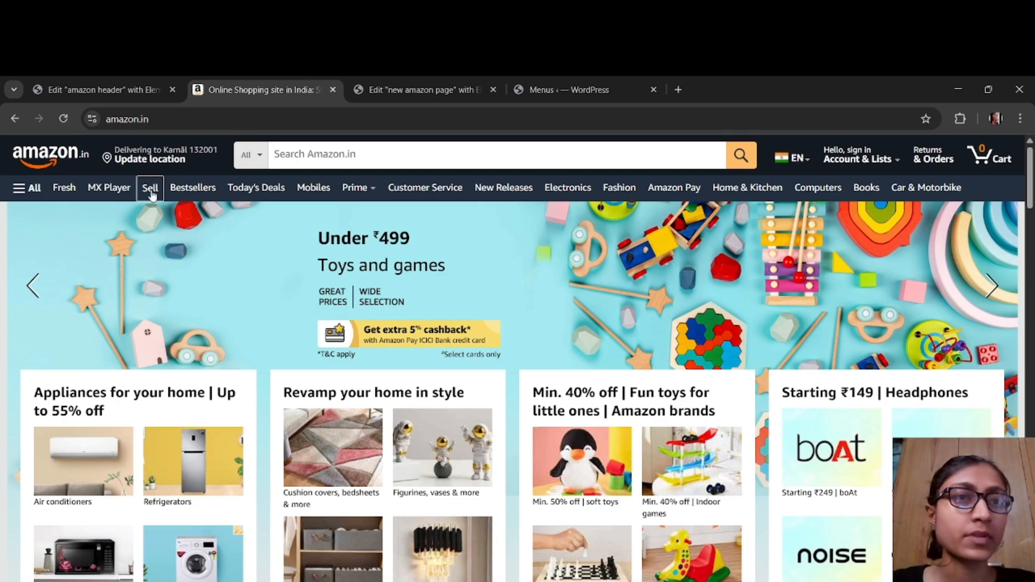
click(525, 89)
click(196, 443)
text(#)
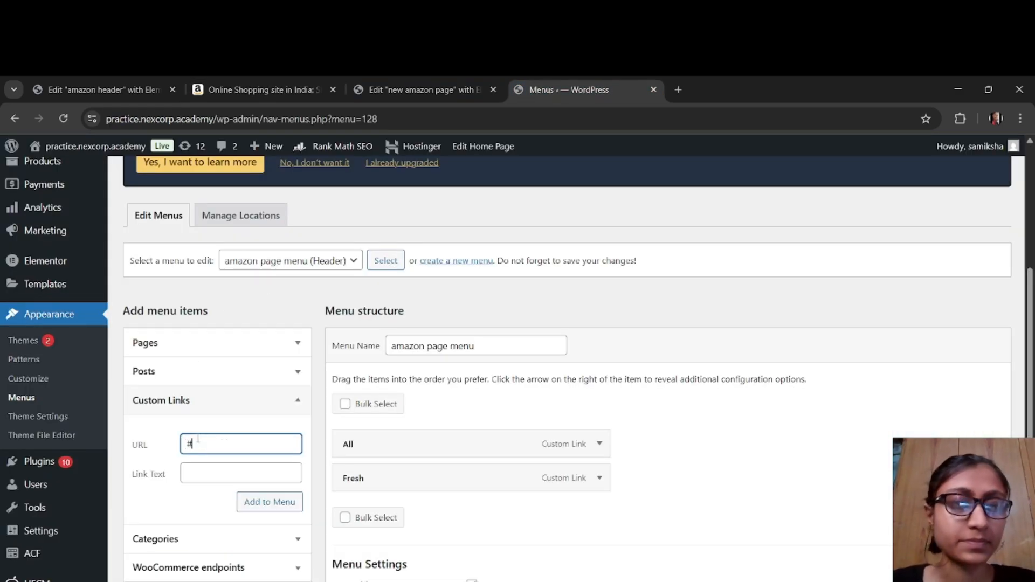
click(222, 474)
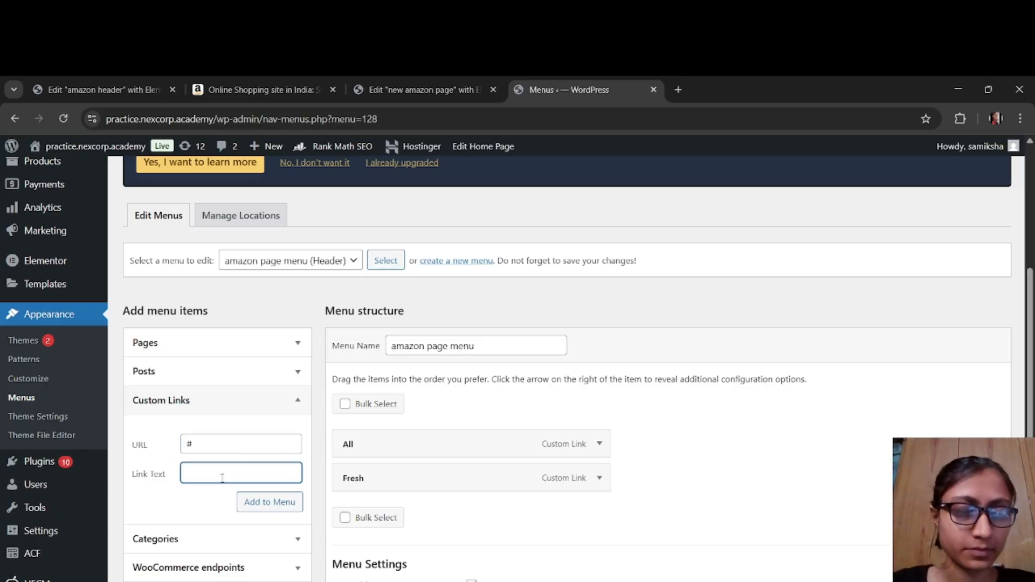
text(MX)
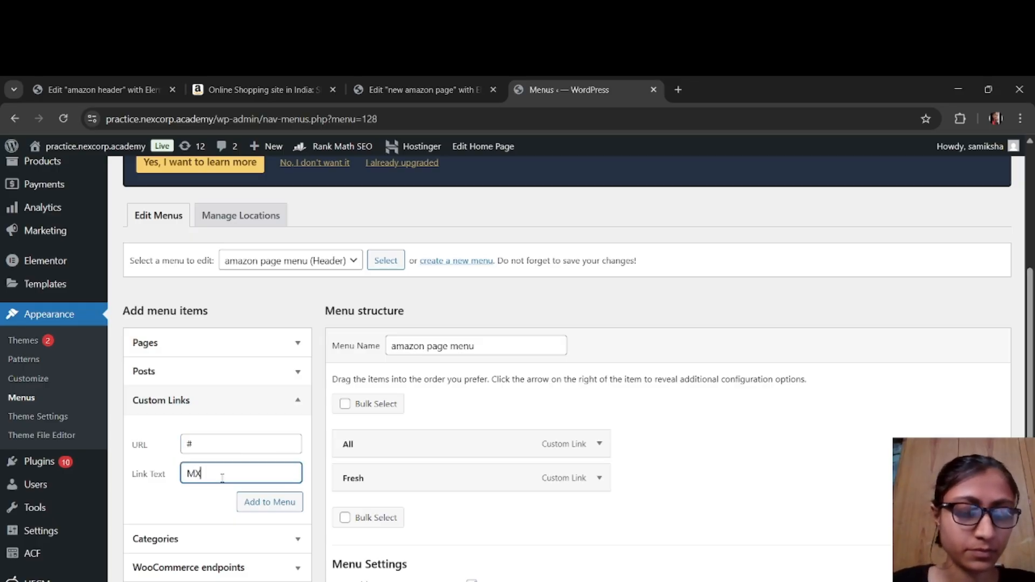
text( Player)
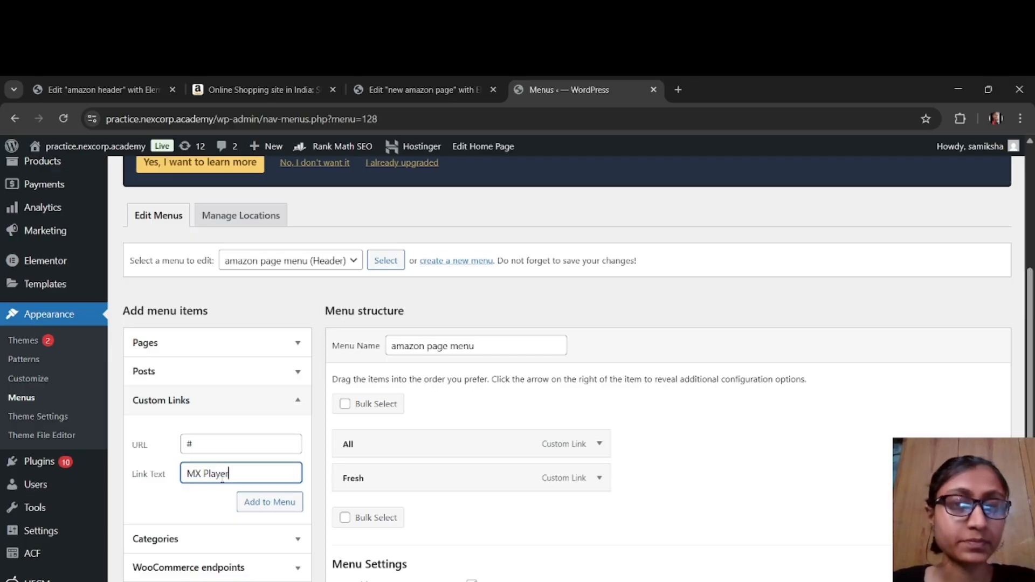
click(263, 504)
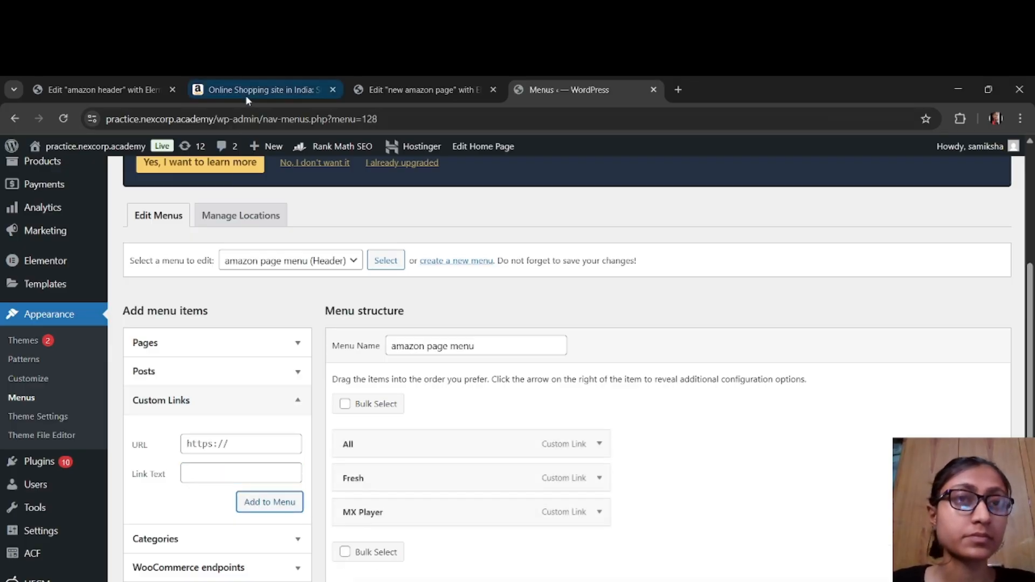
Step: Add a custom link with URL # and link text Sell to the menu, consulting the amazon.in navigation bar
click(245, 92)
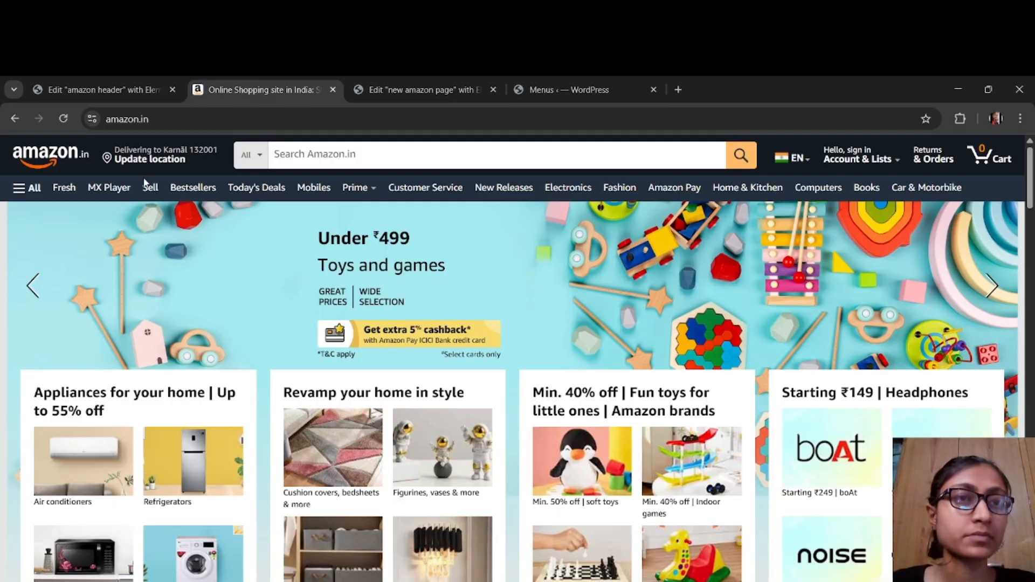
click(546, 91)
click(197, 444)
text(#)
click(227, 473)
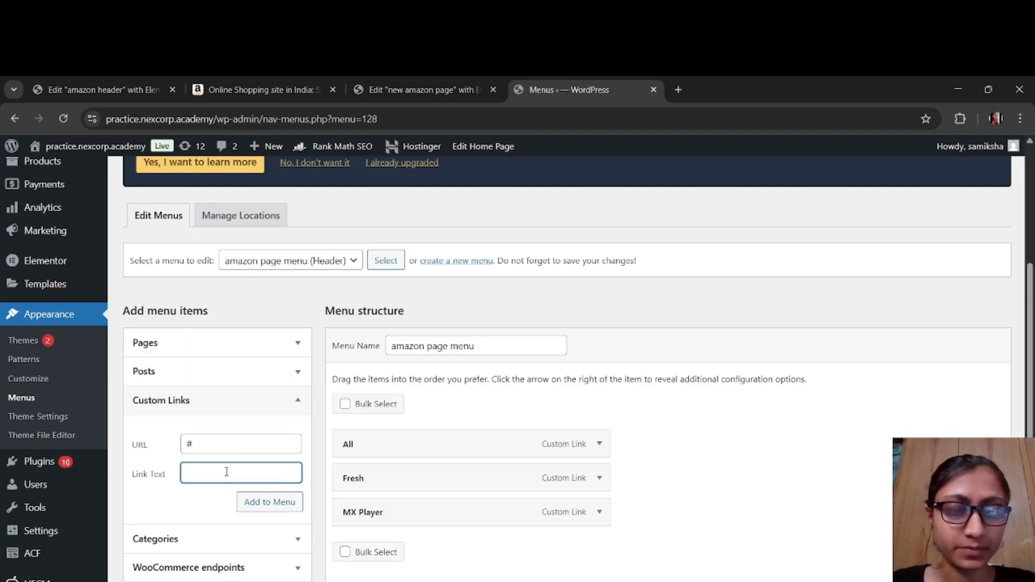
text(Sell)
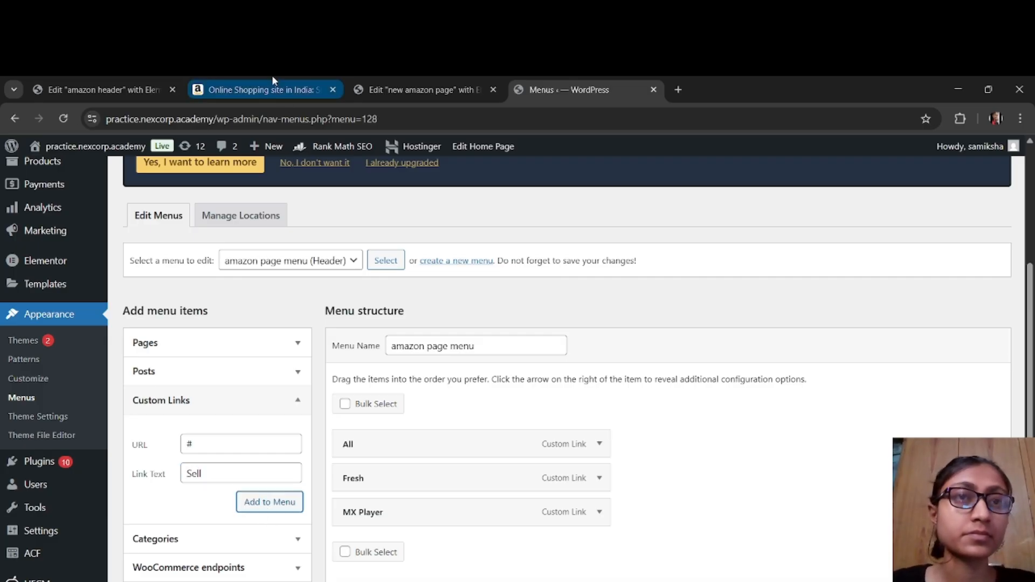
click(272, 78)
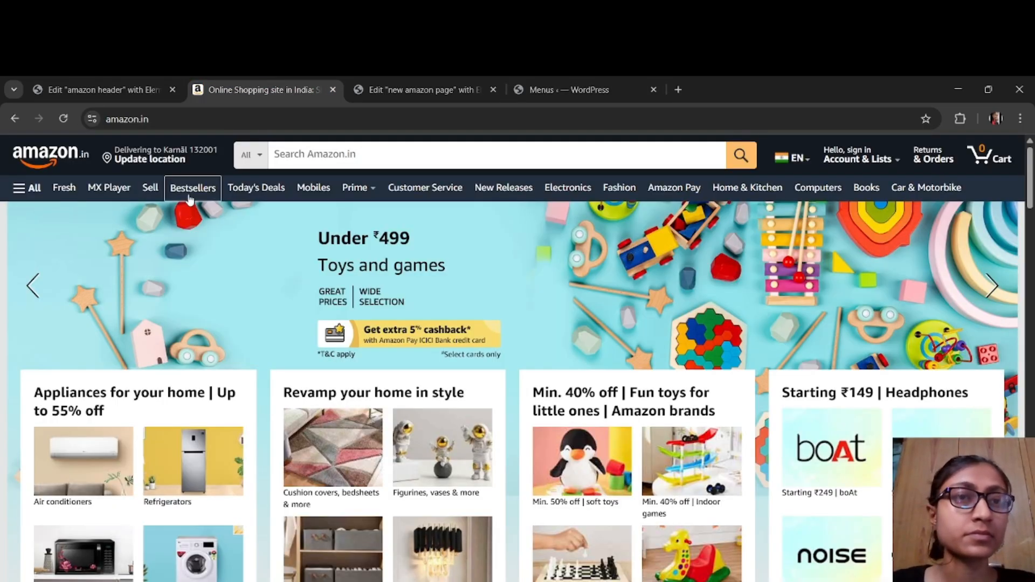
click(438, 87)
click(549, 89)
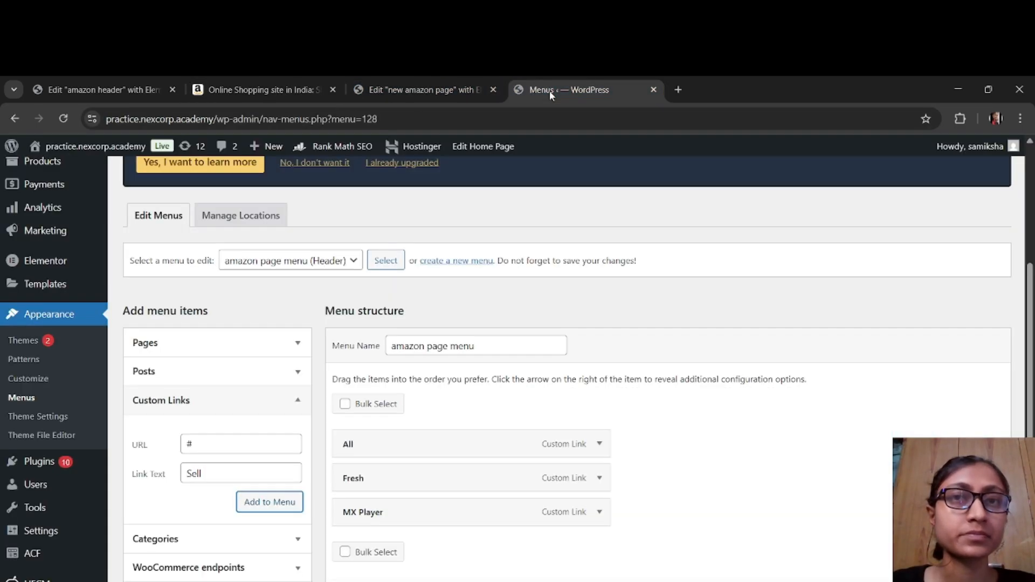
click(258, 499)
Step: Add a custom link with URL # and link text Bestsellers to the menu
click(239, 442)
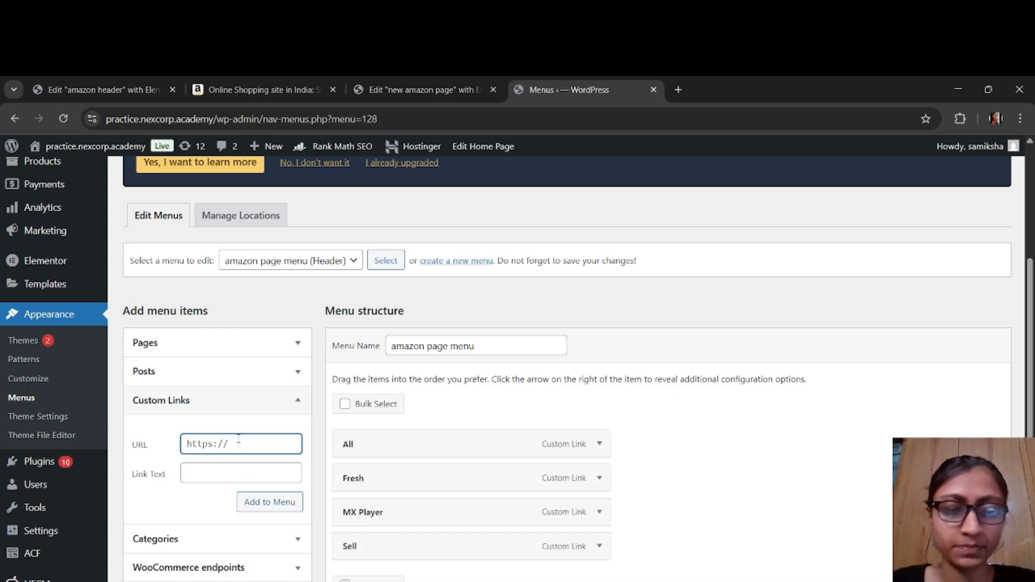
text(#)
click(254, 471)
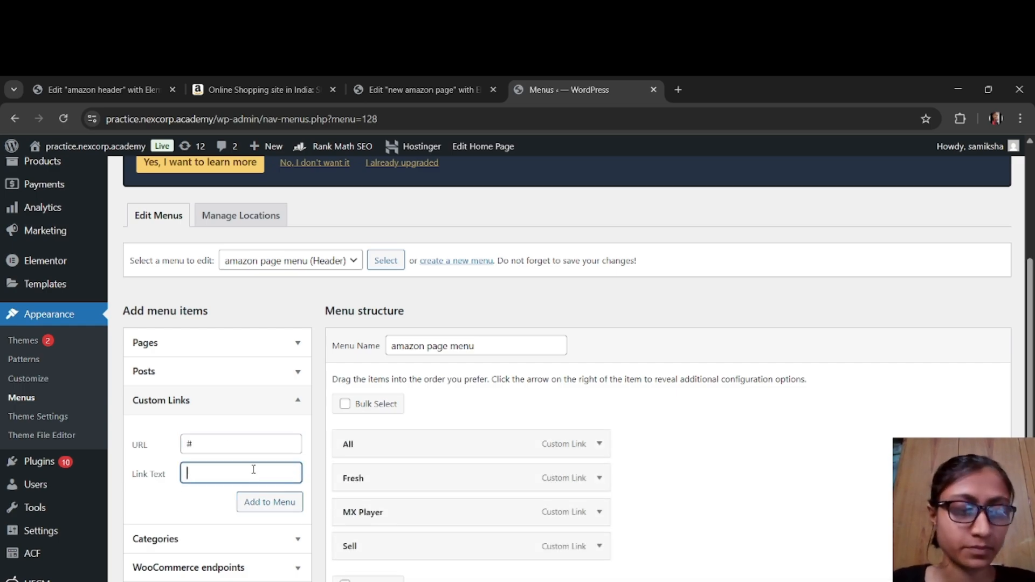
text(Best)
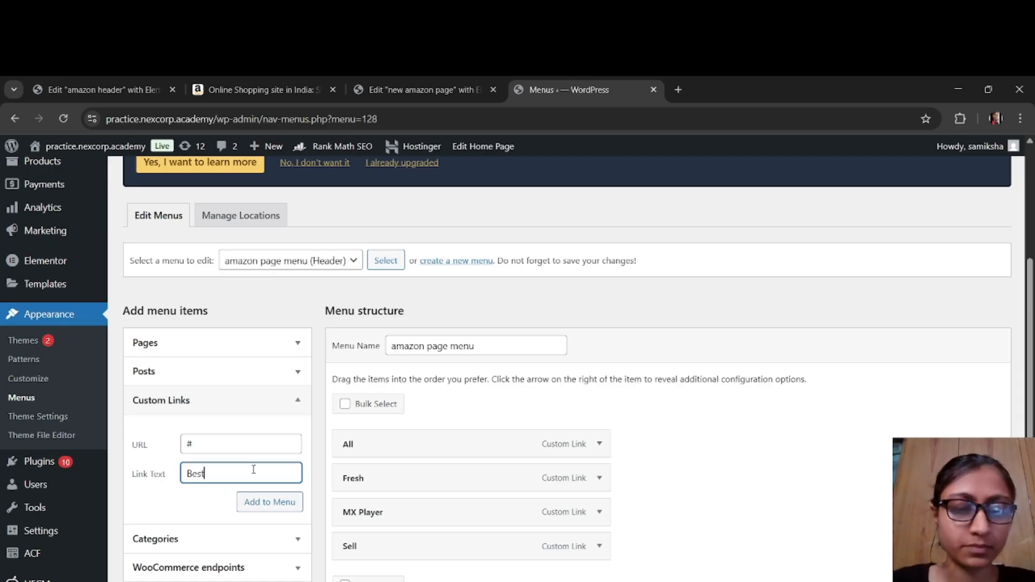
text(sellers)
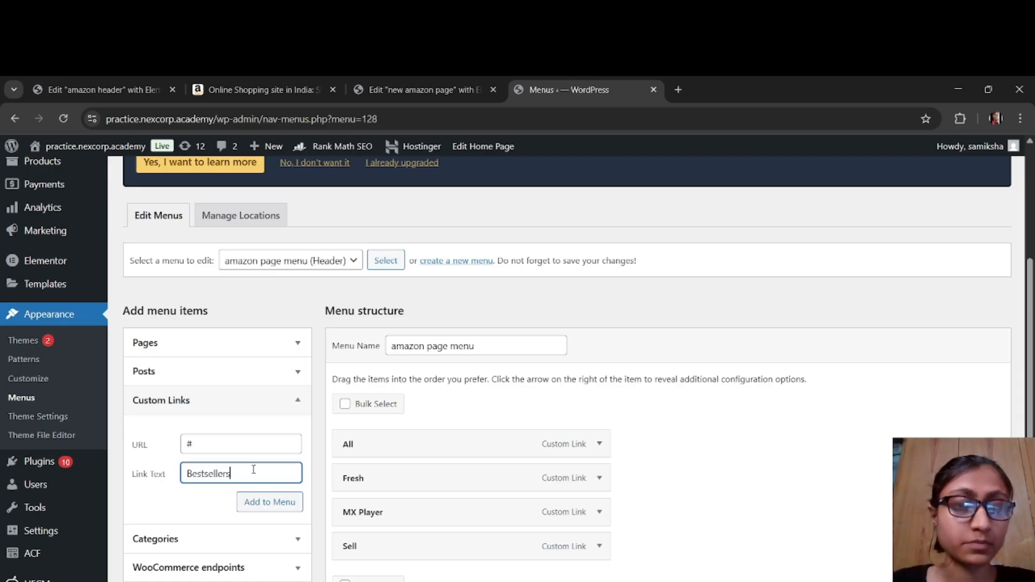
click(269, 502)
Step: Check amazon.in for the item following Bestsellers and add it as a custom link with URL # and link text Today's Deals
click(254, 91)
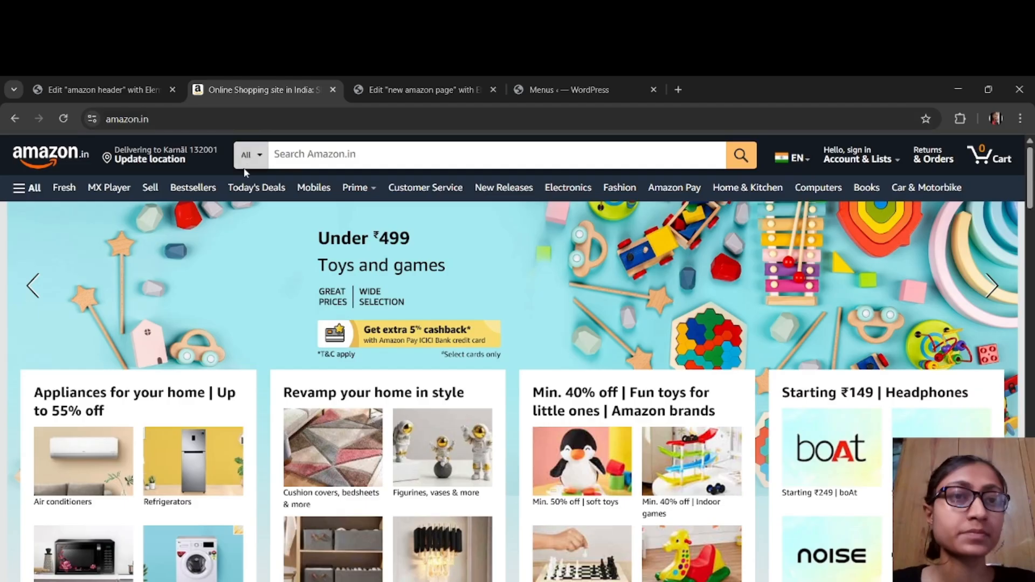
click(566, 89)
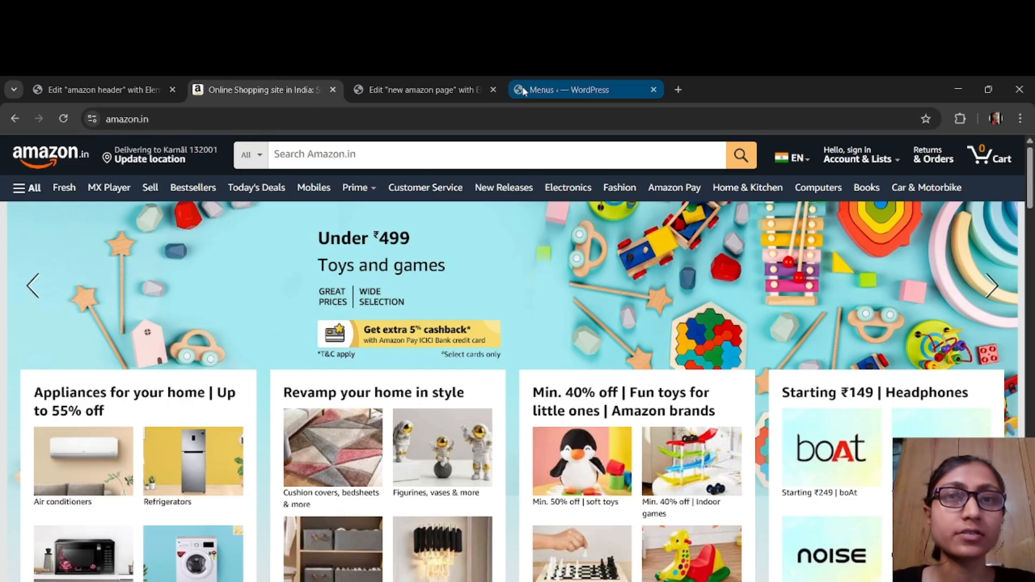
click(196, 439)
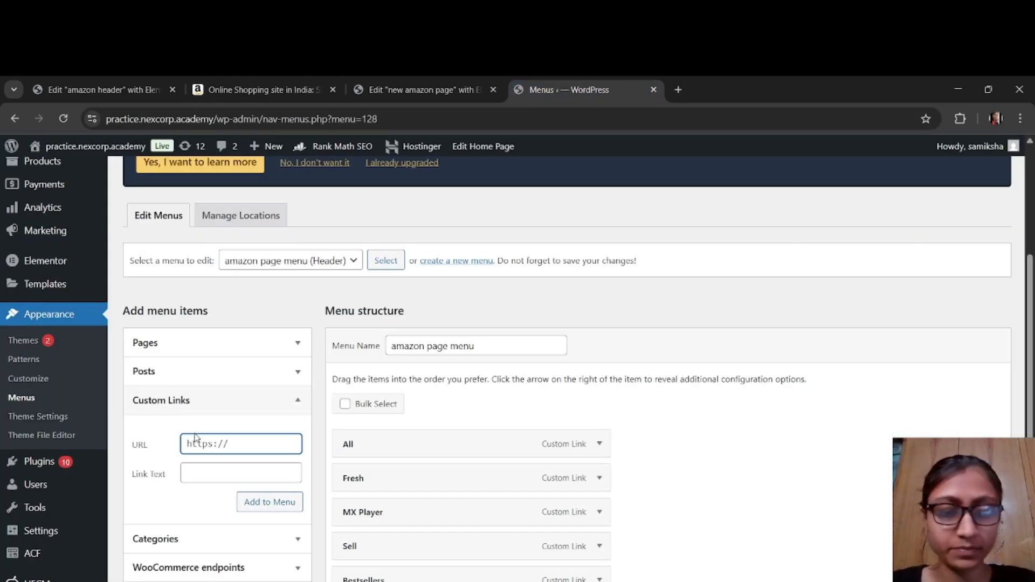
text(#)
click(210, 474)
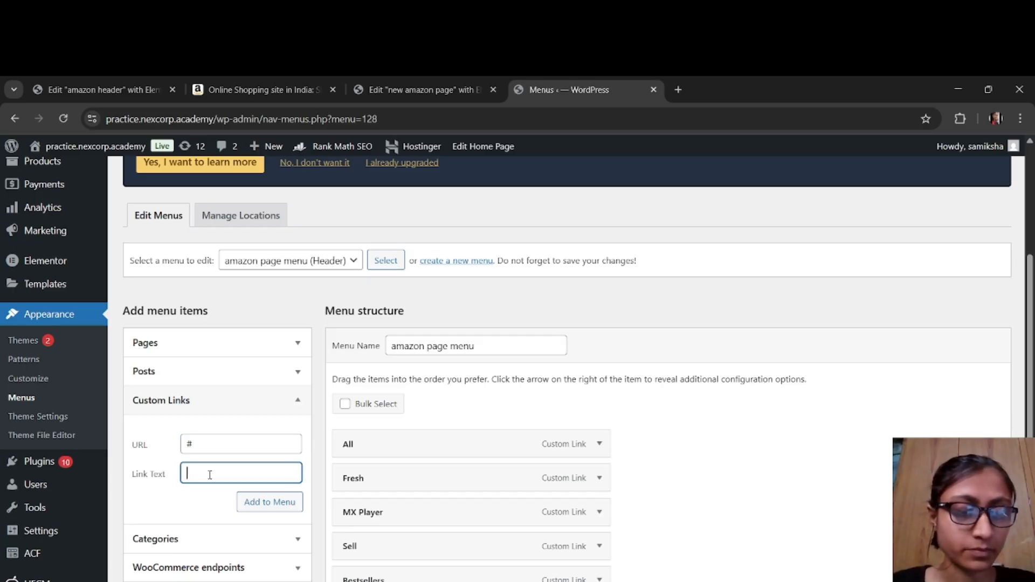
text(Today)
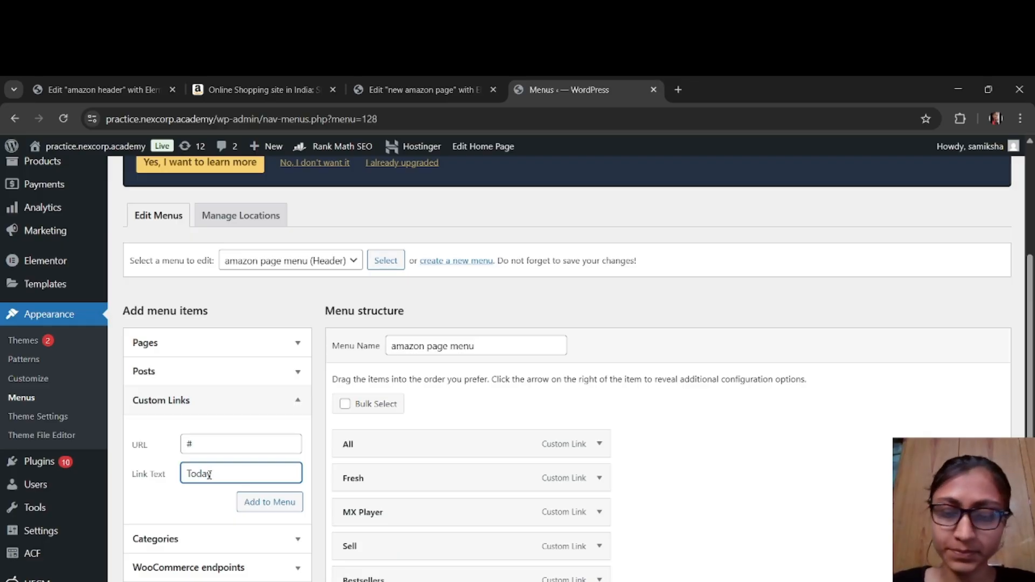
text('s)
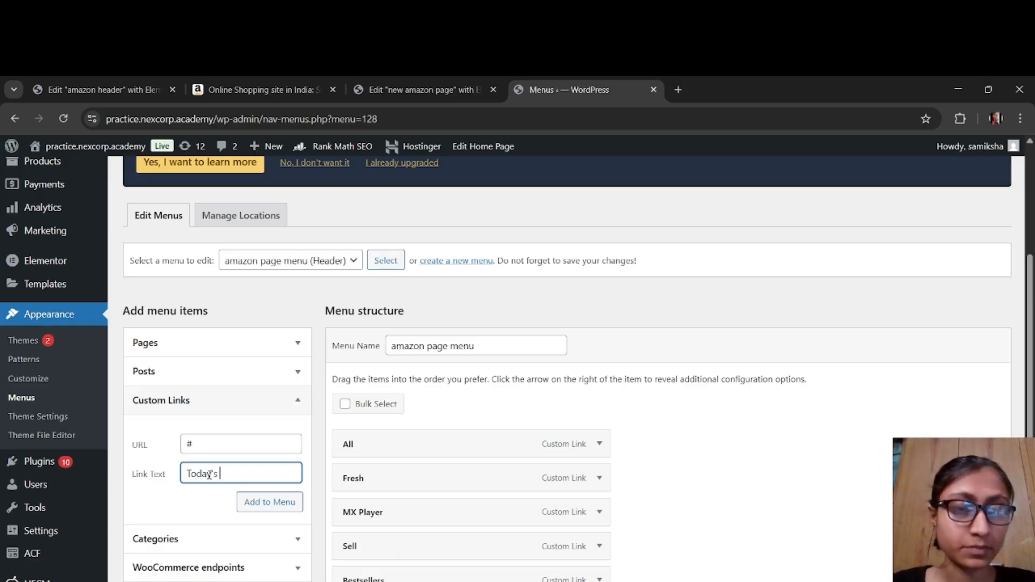
text('s Deals)
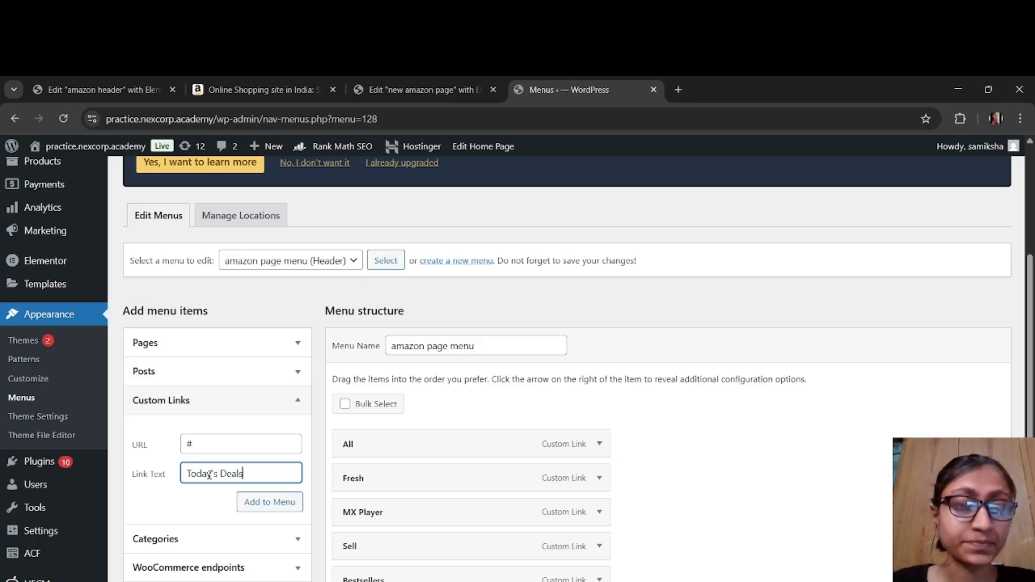
Step: Consult the amazon.in navigation bar and add a custom link with URL # and link text Mobiles to the menu
click(253, 87)
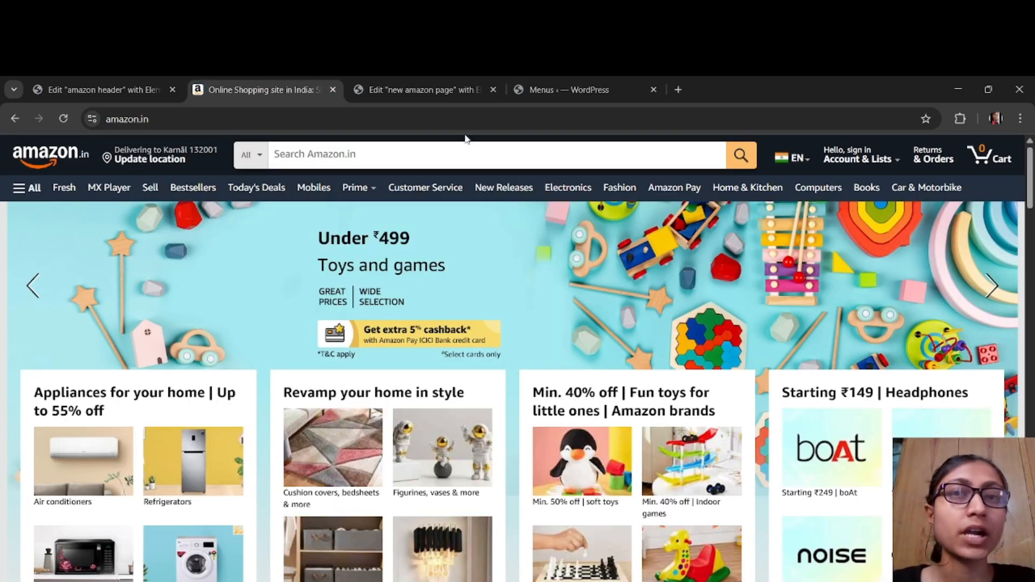
click(539, 90)
click(277, 473)
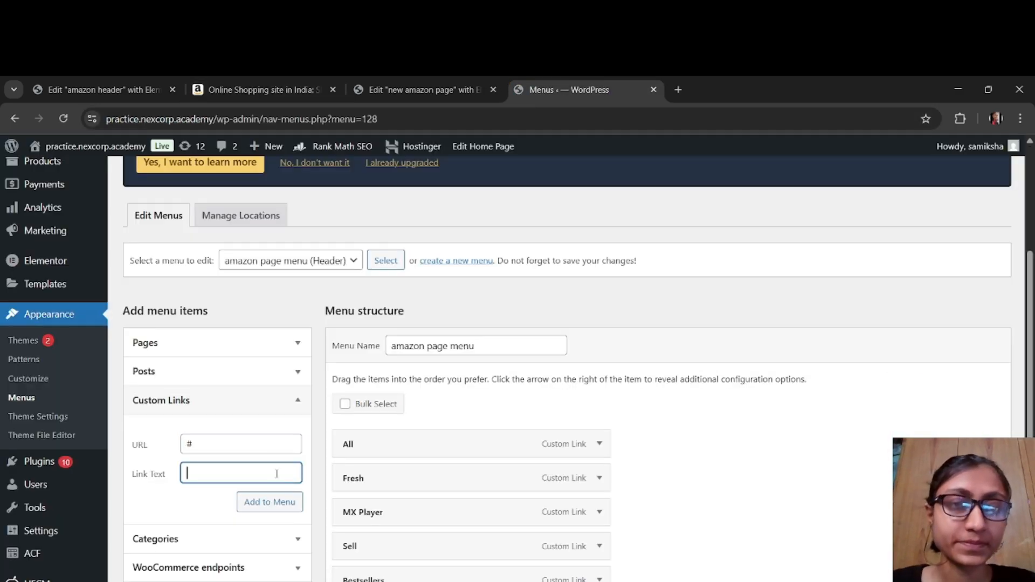
text(Mobiles)
click(270, 502)
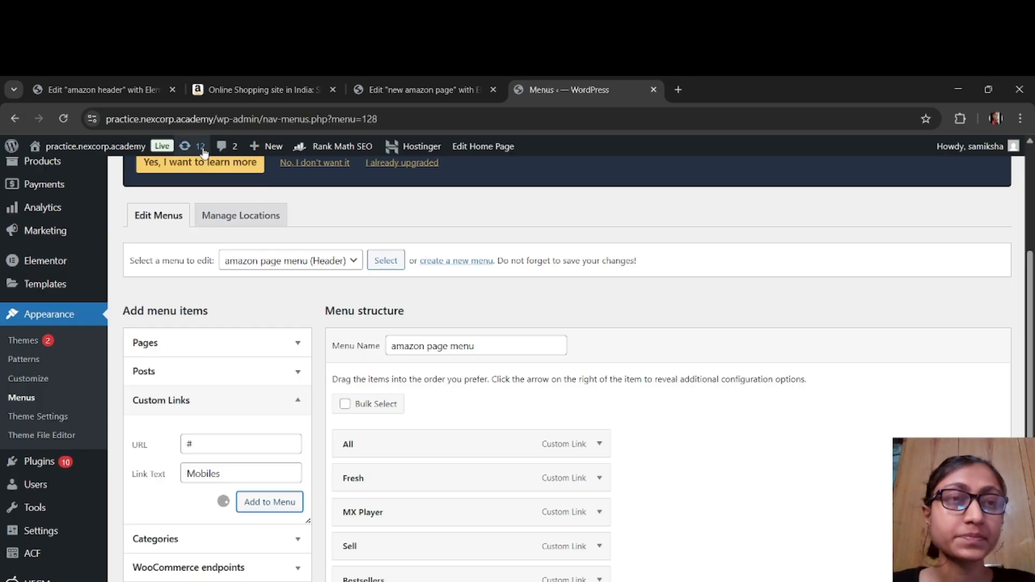
Step: Add a custom link with URL # and link text Prime to the menu, and go back to the amazon.in navigation bar
click(203, 95)
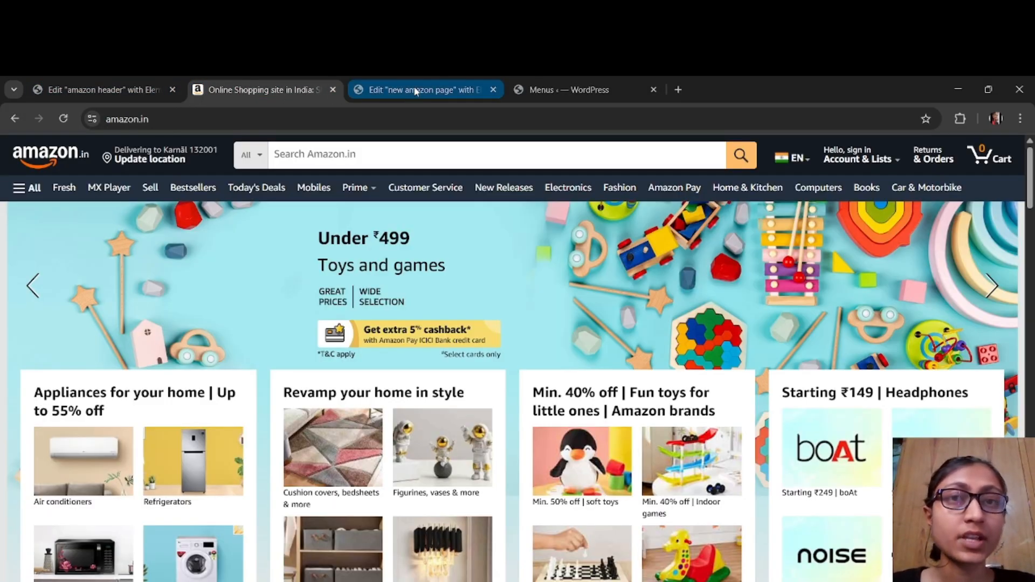
click(552, 96)
click(288, 444)
text(#)
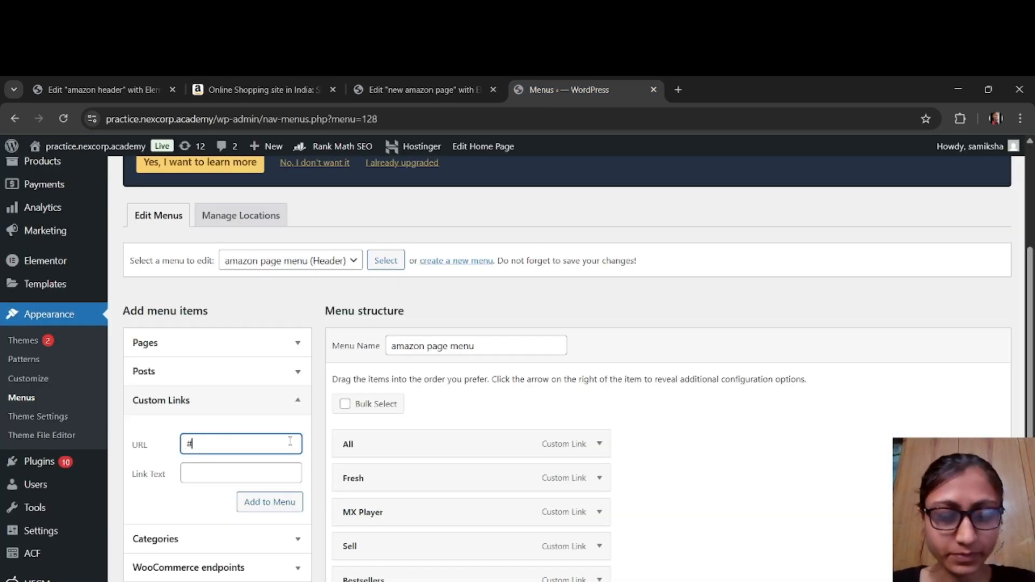
text(P)
key(BackSpace)
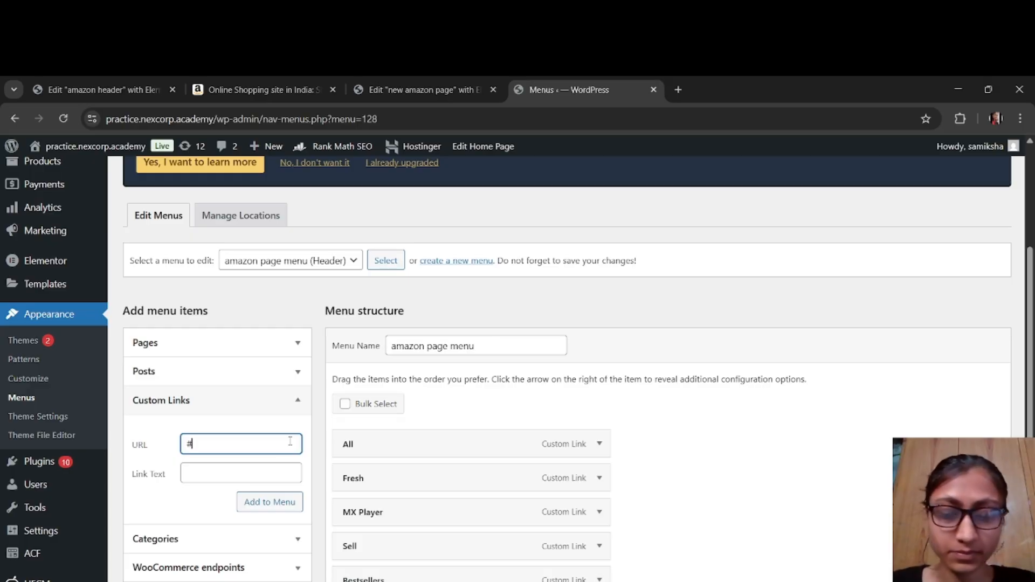
key(Tab)
text(Prime)
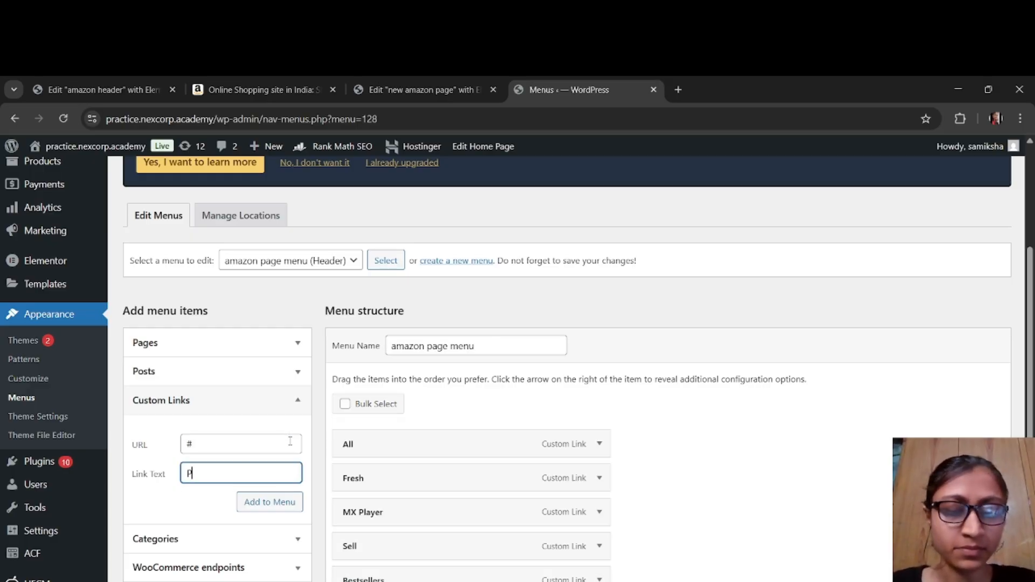
click(289, 502)
click(225, 96)
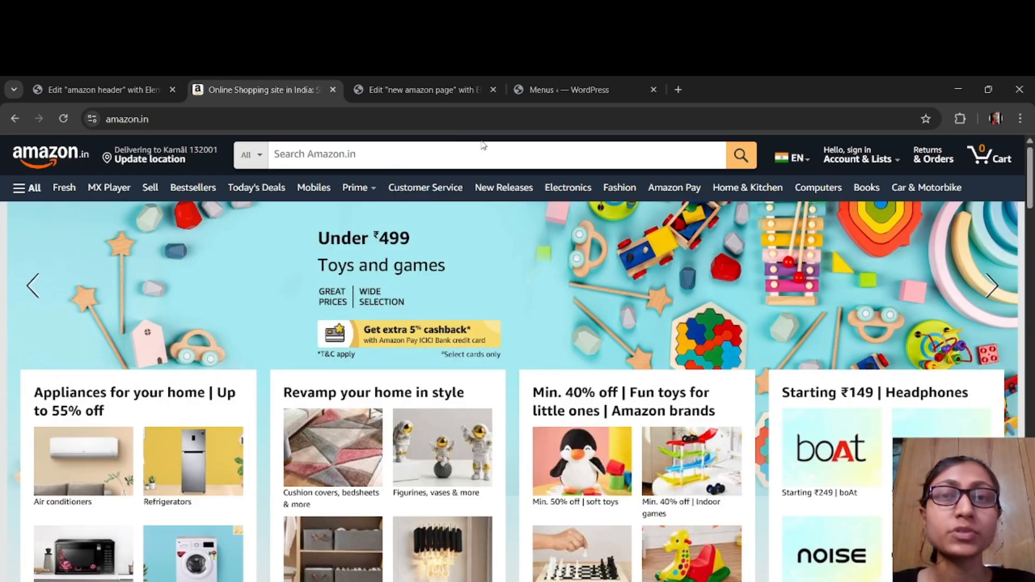
Step: Add a custom link with URL # and link text Customer Service to the amazon page menu
click(516, 97)
click(255, 438)
text(#)
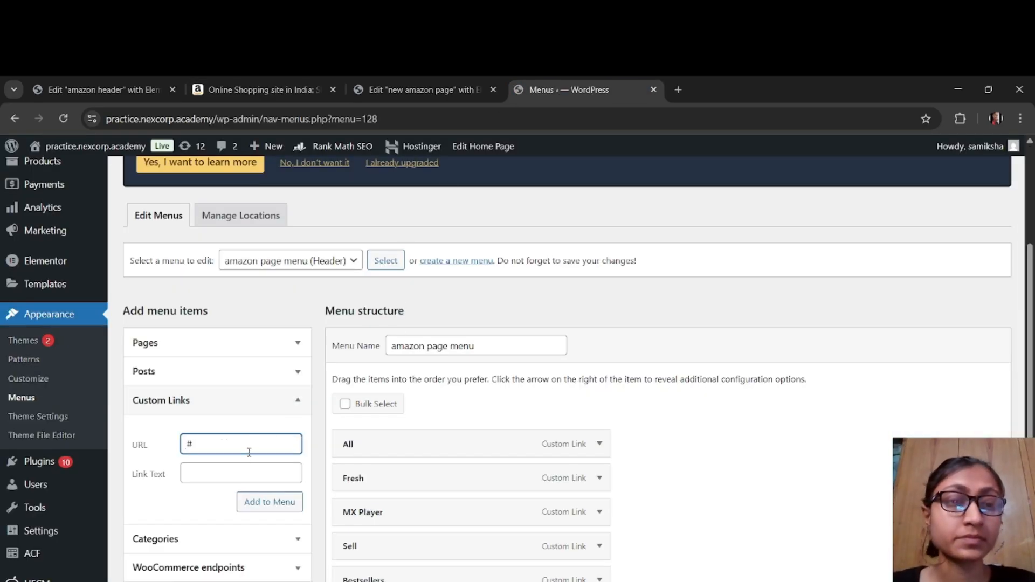
click(262, 467)
text(C)
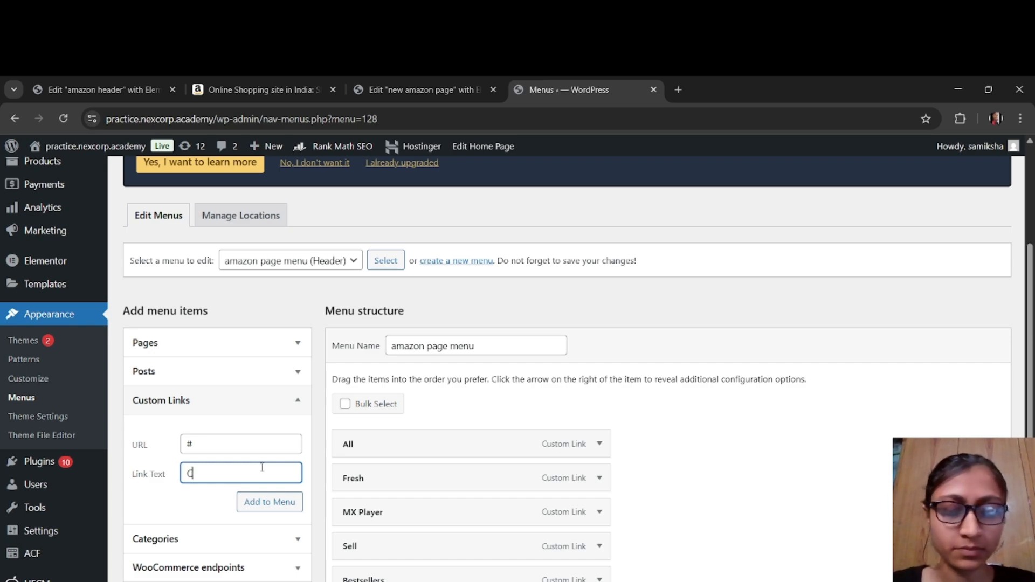
text(ustomer )
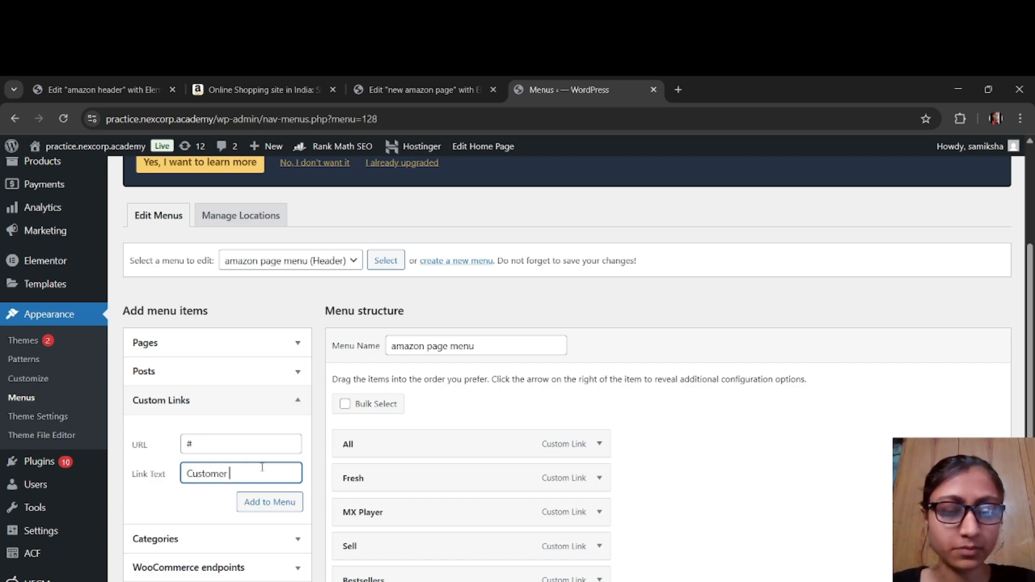
text(Service)
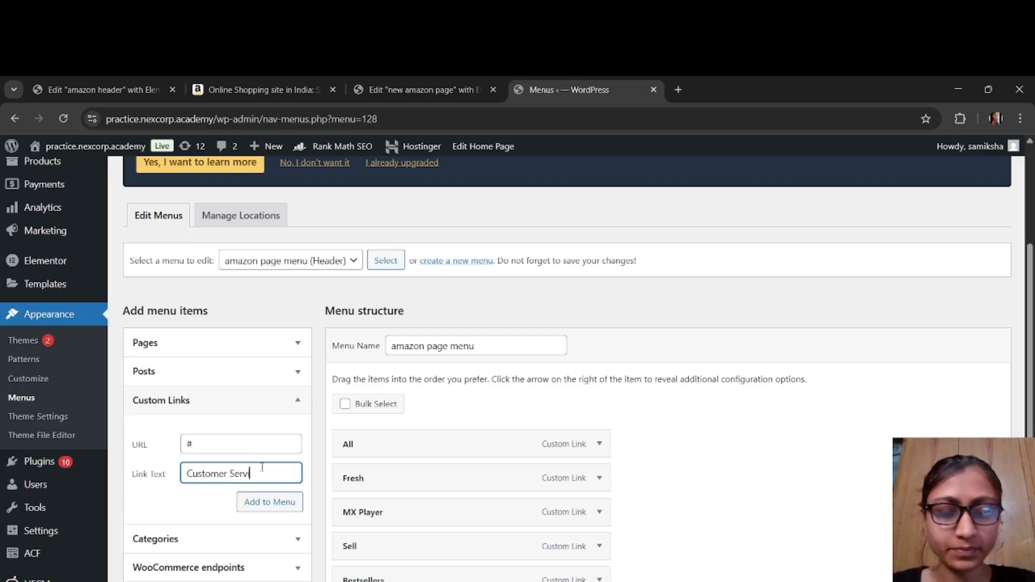
click(280, 502)
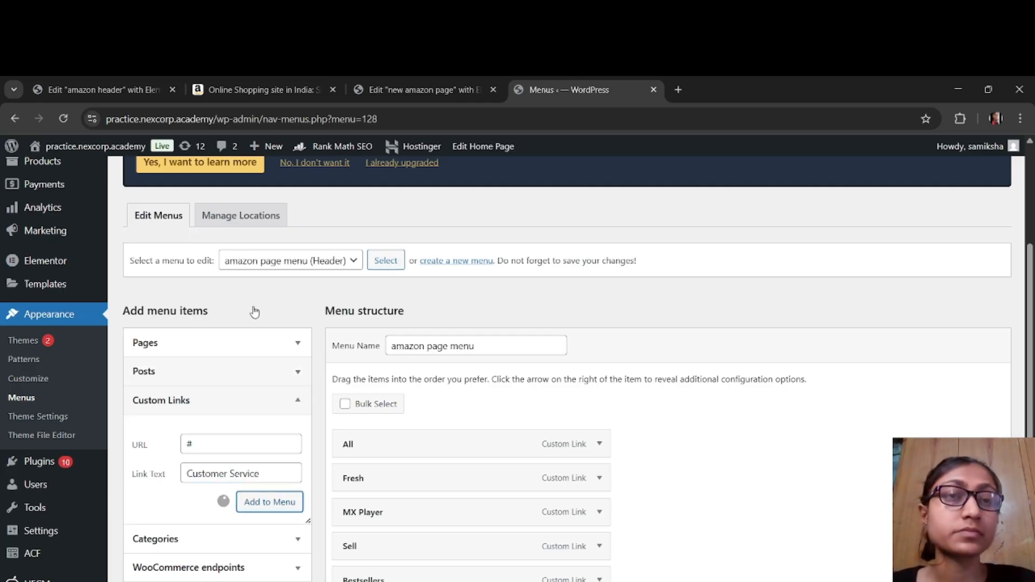
Step: Check amazon.in for the item following Customer Service and add it as a custom link with URL # and link text New Releases
click(251, 91)
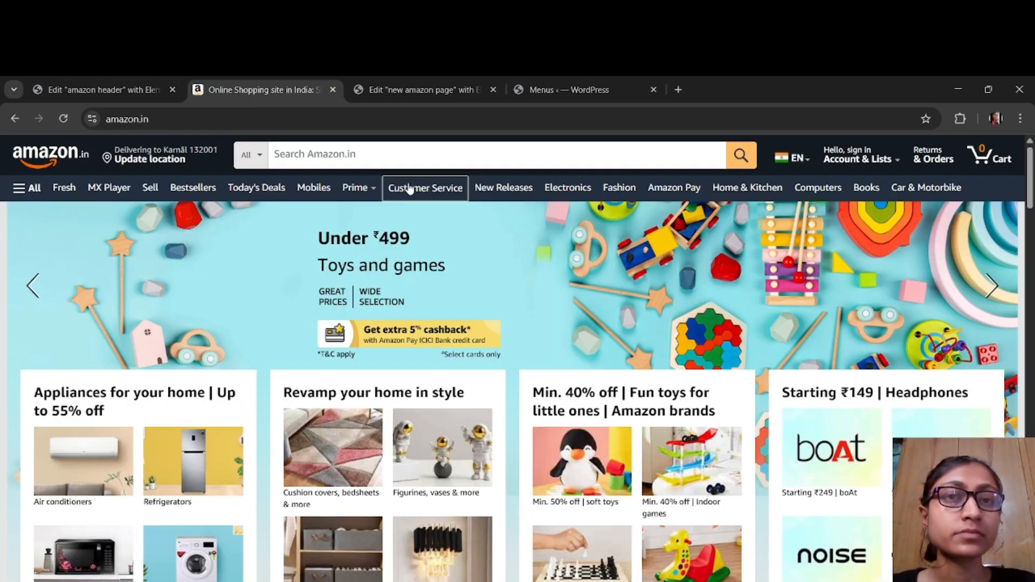
click(526, 89)
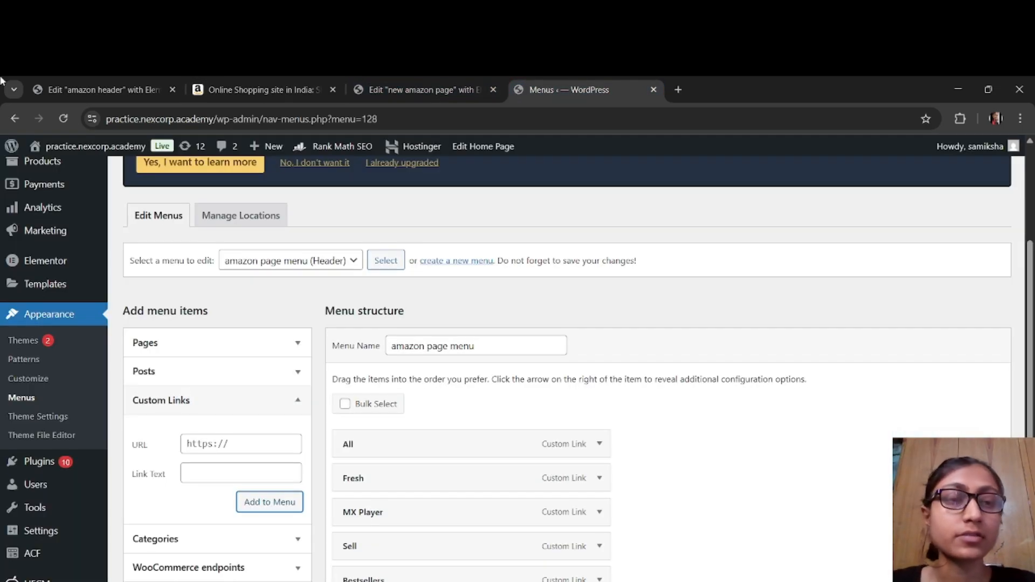
click(255, 442)
scroll(434, 515, down, 4)
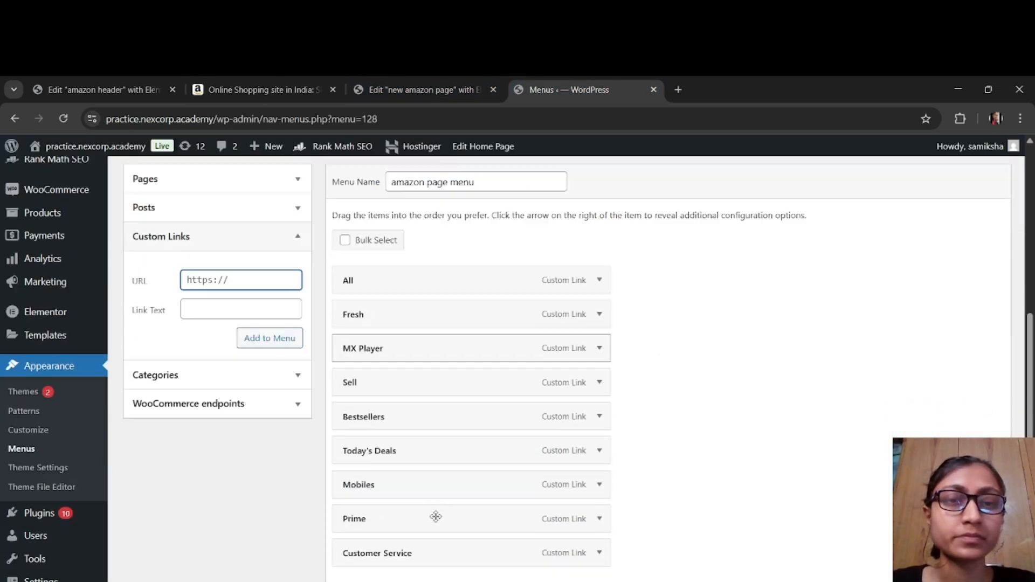
text(h)
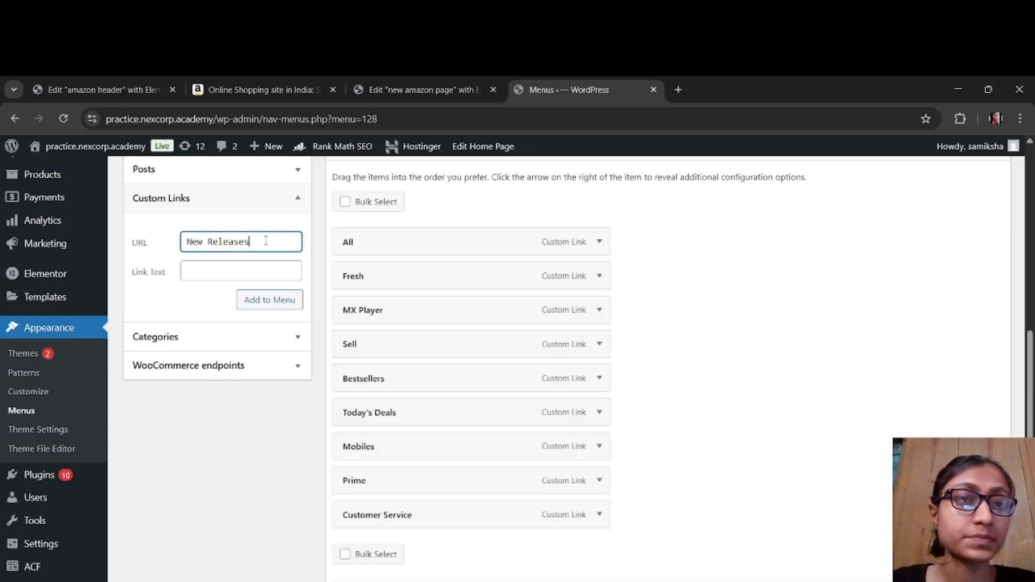
drag(266, 241, 183, 242)
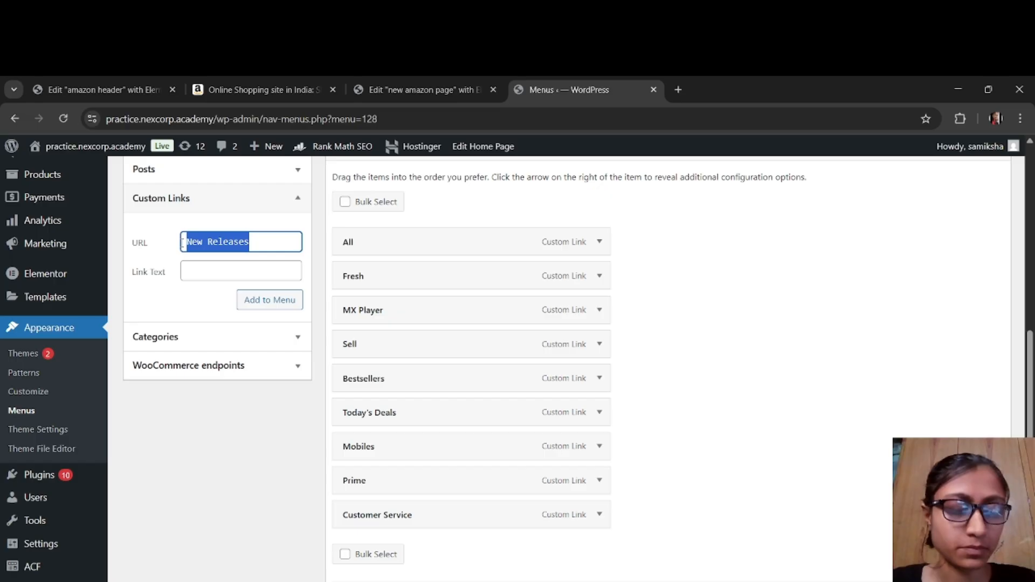
key(ctrl+x)
click(207, 270)
key(ctrl+v)
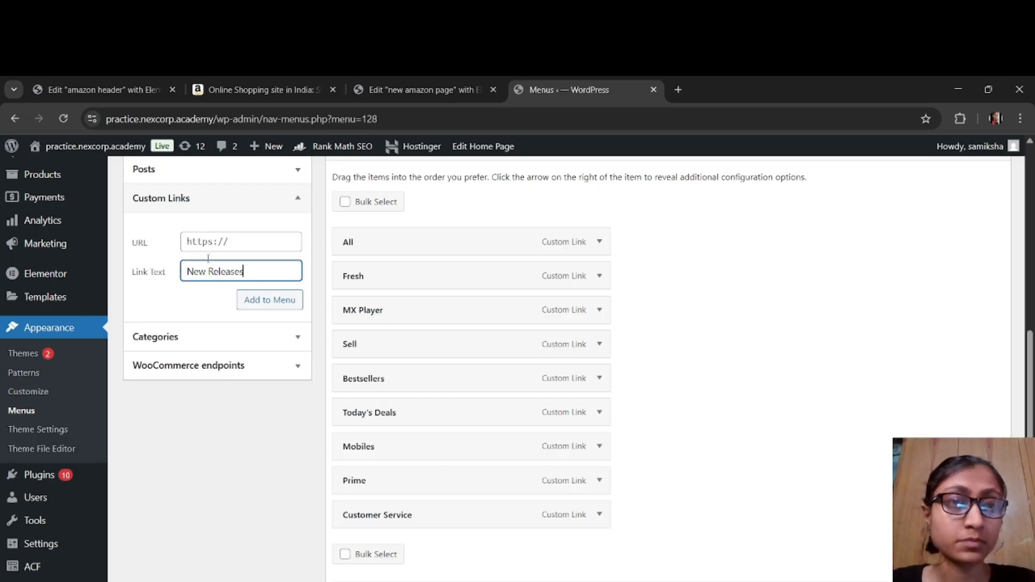
click(214, 246)
text(#)
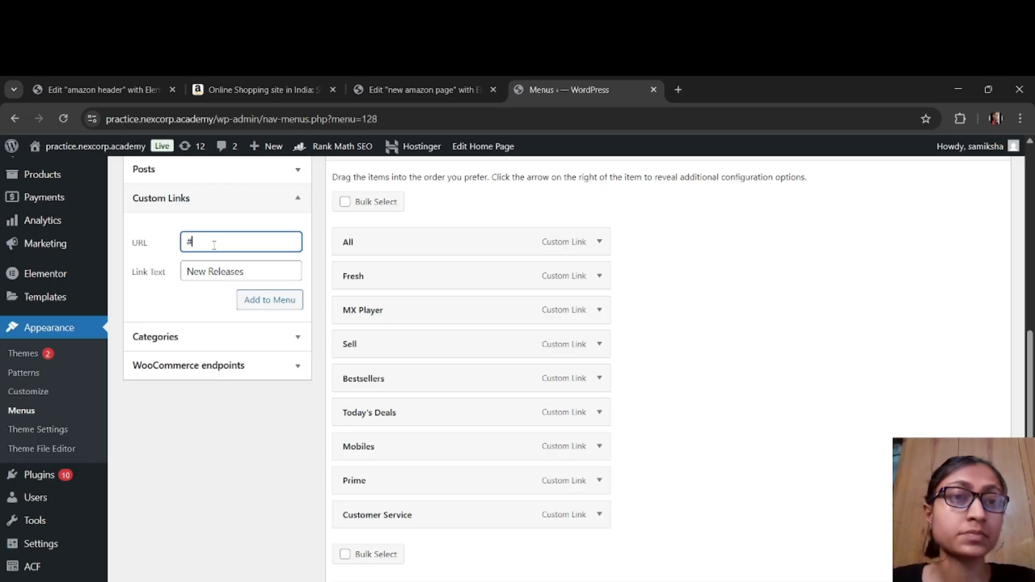
click(278, 298)
Step: Consult the amazon.in navigation bar and add a custom link with URL # and link text Electronics to the menu
click(216, 89)
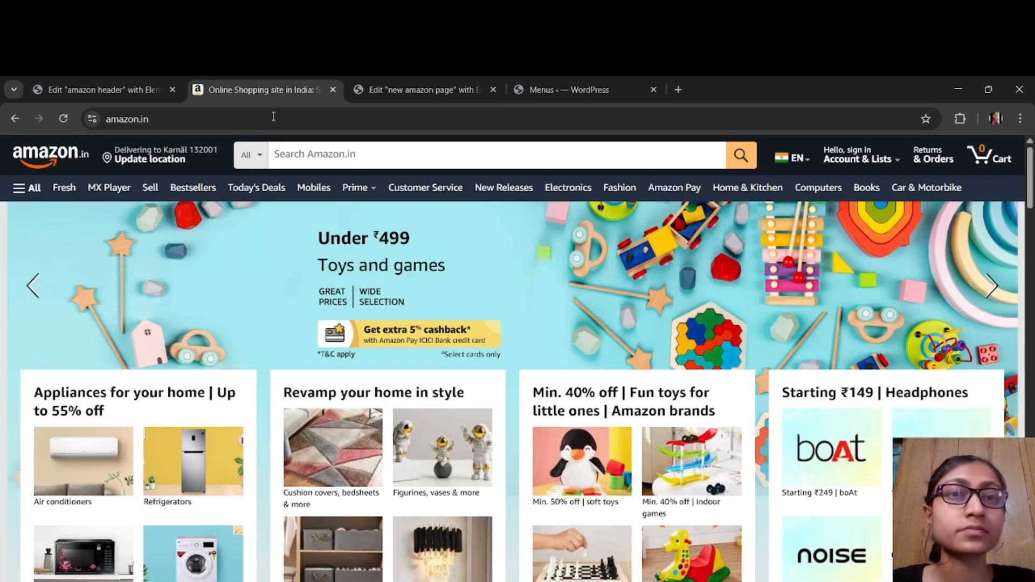
click(550, 90)
click(289, 243)
key(ctrl+a)
text(#)
key(Tab)
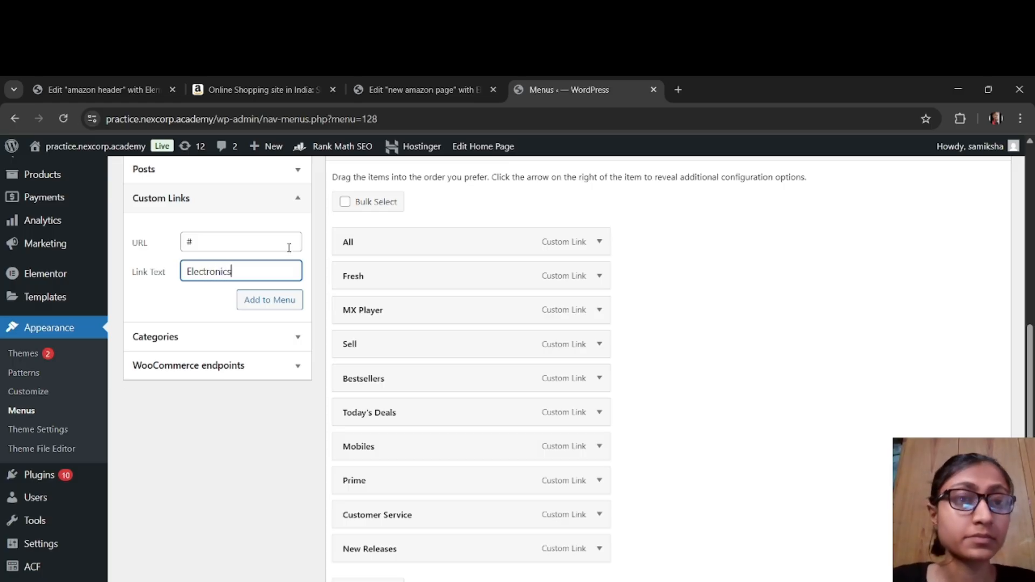
click(275, 300)
Step: Check amazon.in for the item following Electronics and add a custom link with URL # and link text Fashion
click(270, 89)
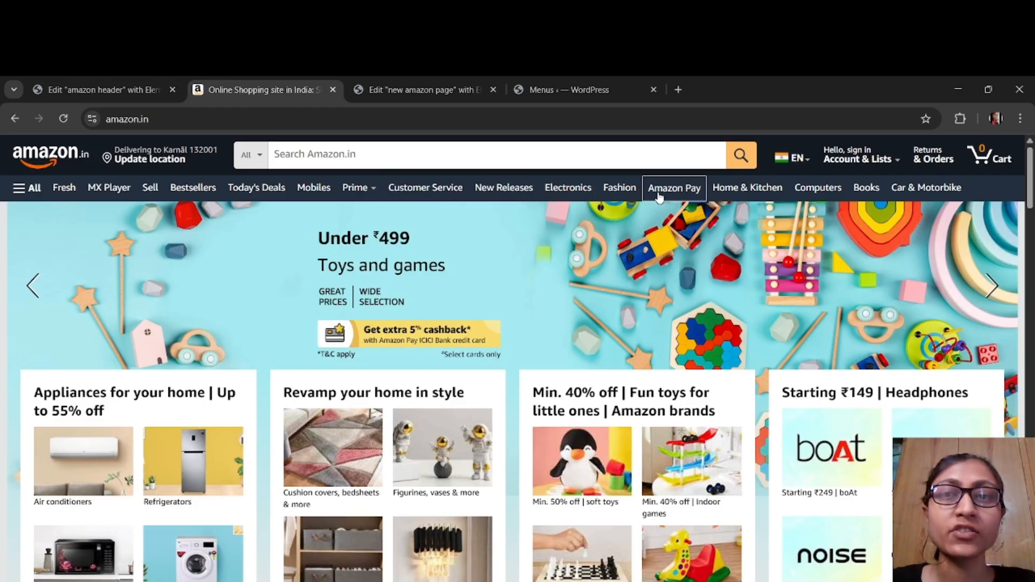
click(532, 95)
click(296, 235)
text(#)
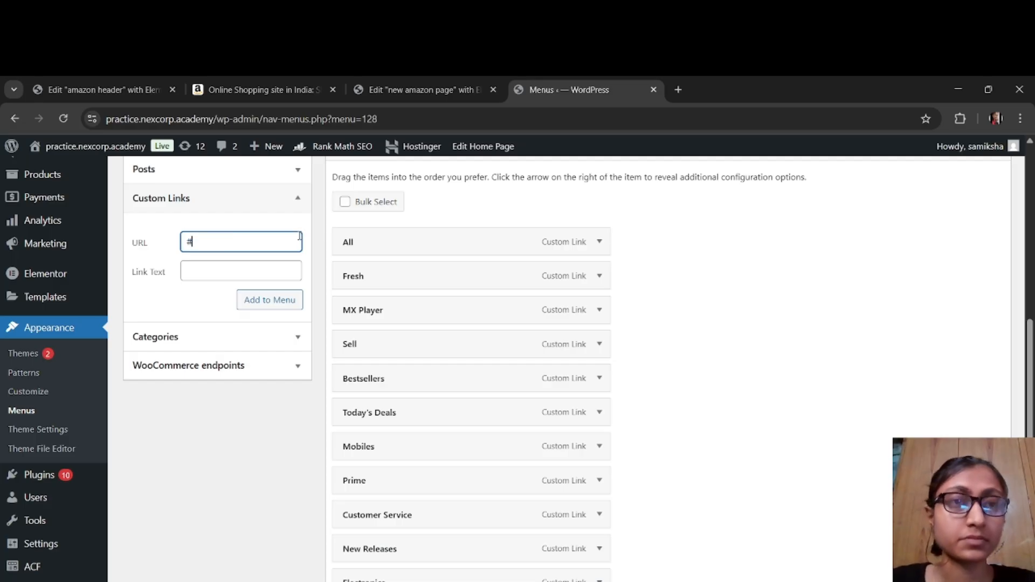
click(286, 262)
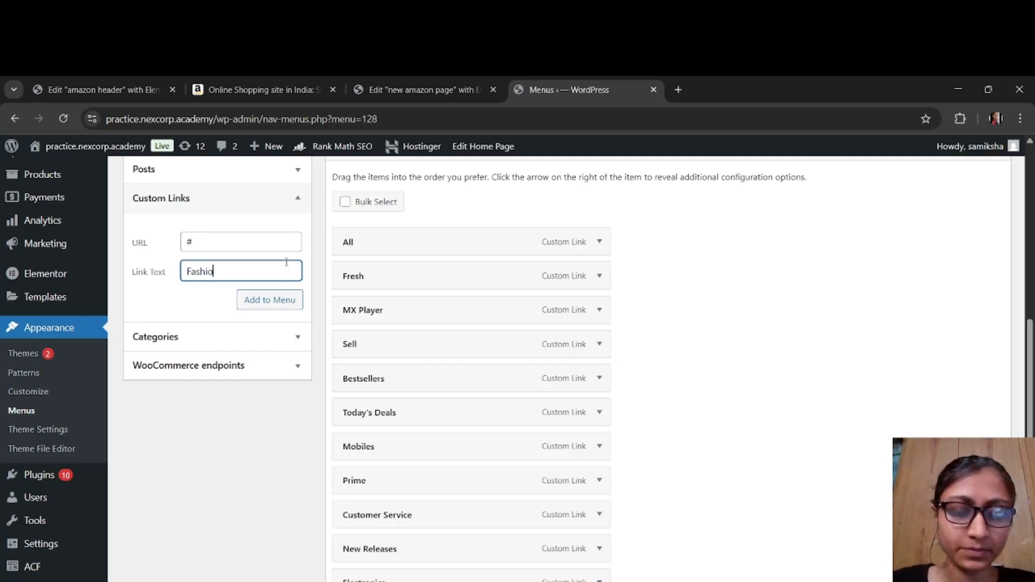
click(285, 92)
click(566, 90)
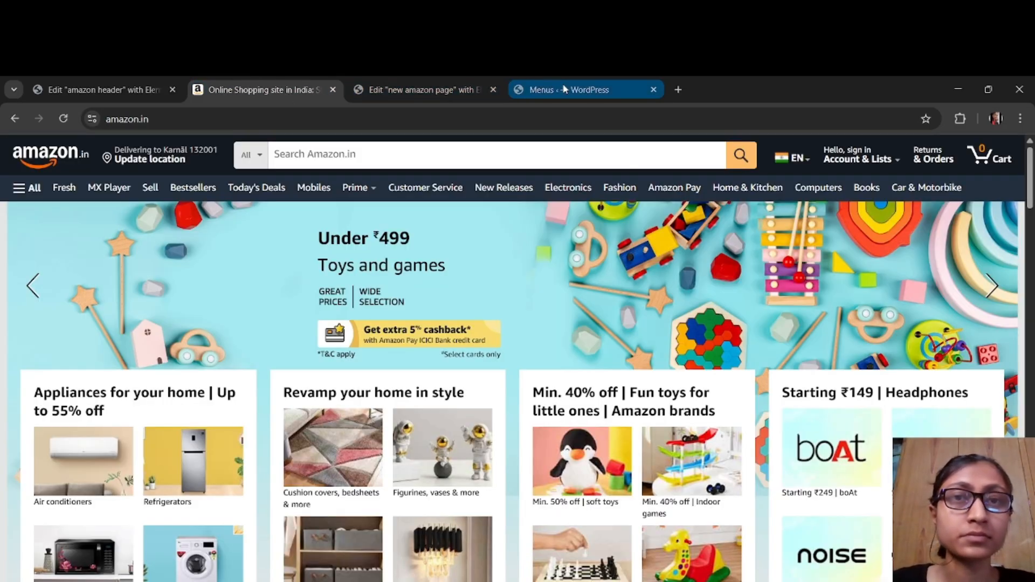
click(270, 300)
Step: Check amazon.in for the item following Fashion and add a custom link with URL # and link text Amazon Pay
click(268, 91)
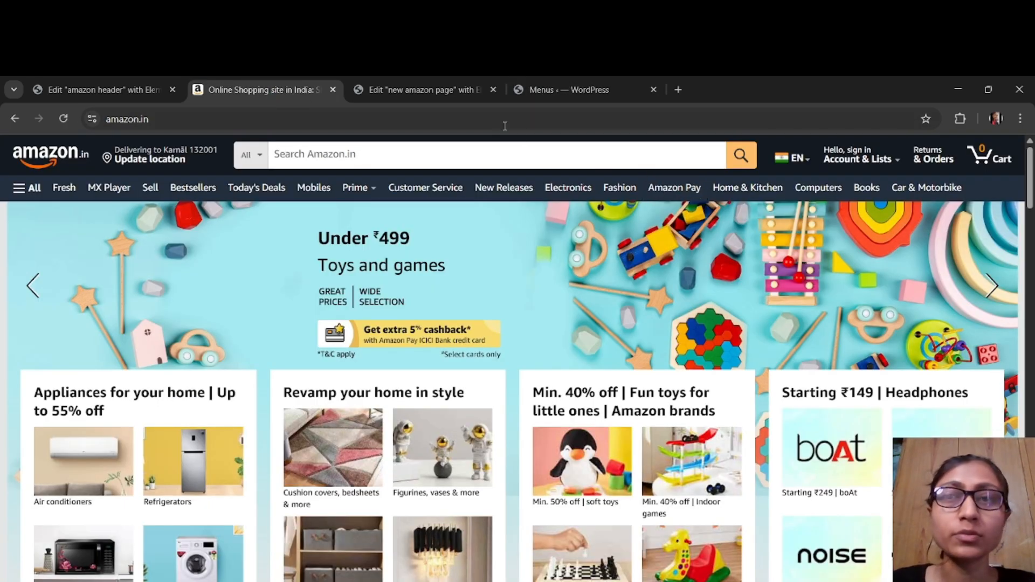
click(426, 93)
click(571, 93)
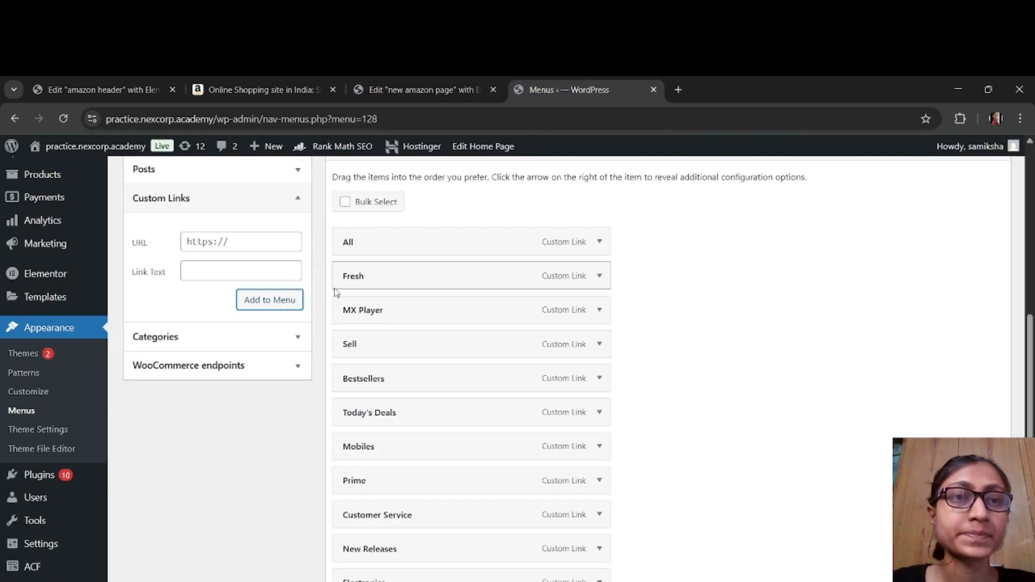
click(264, 243)
text(#)
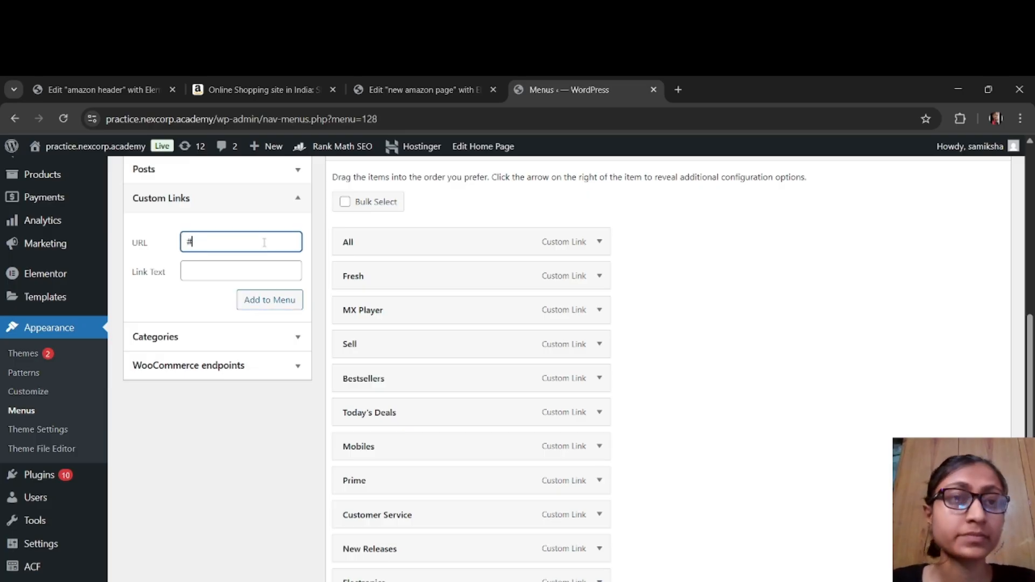
click(274, 271)
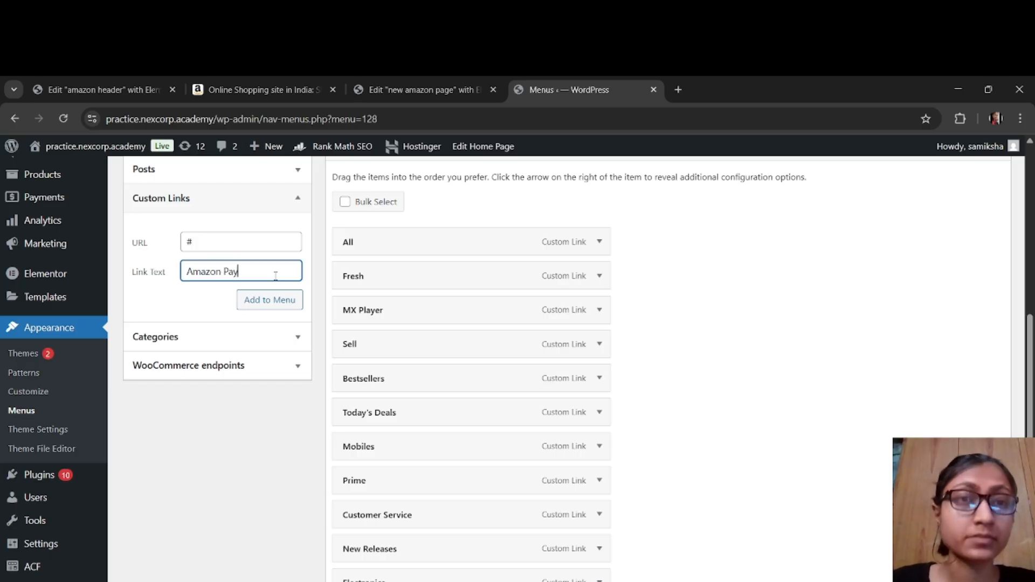
click(277, 299)
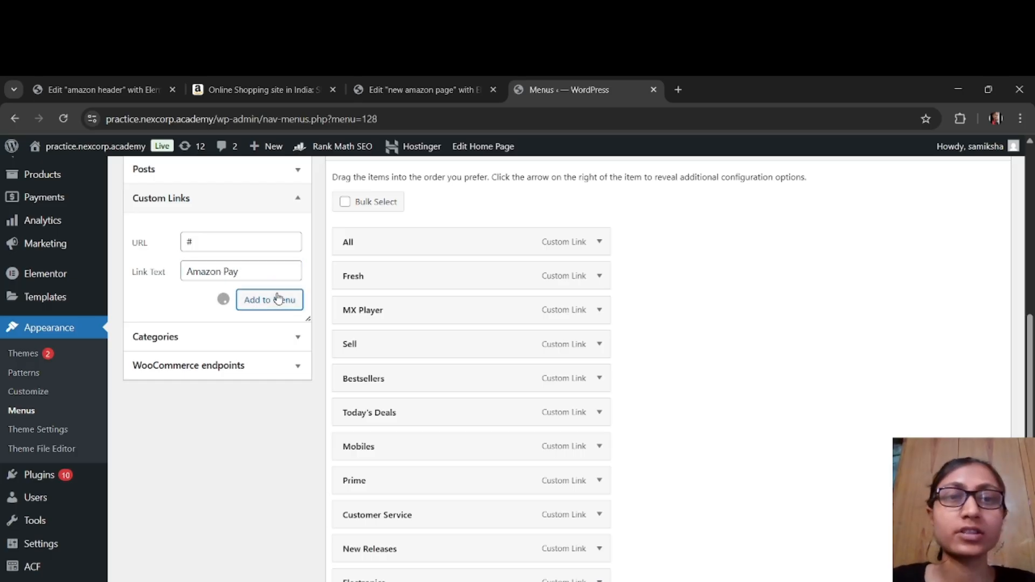
Step: Review the menu structure down to Amazon Pay and save the amazon page menu
scroll(377, 275, down, 5)
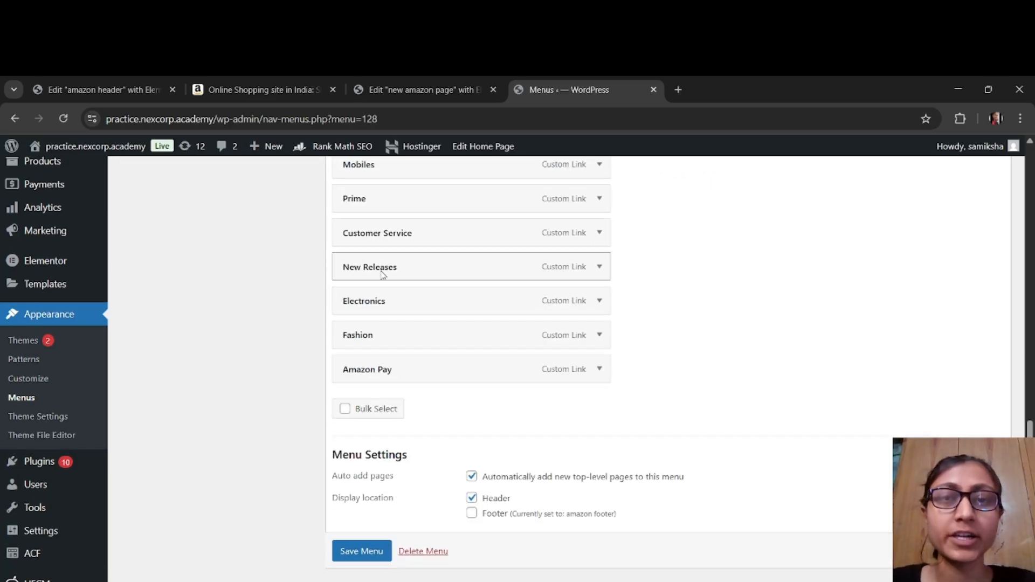
scroll(441, 307, up, 6)
scroll(444, 310, down, 6)
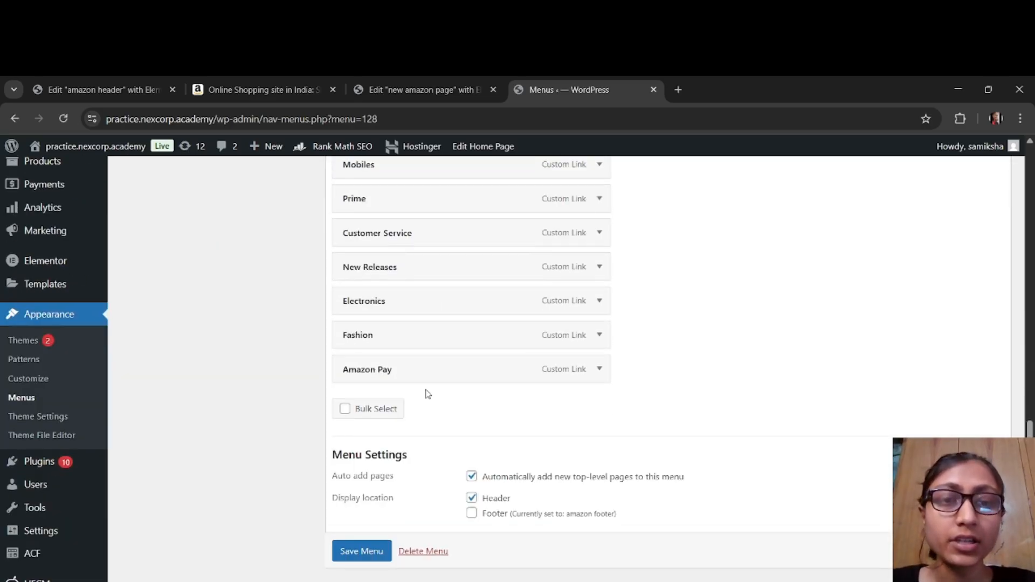
click(361, 551)
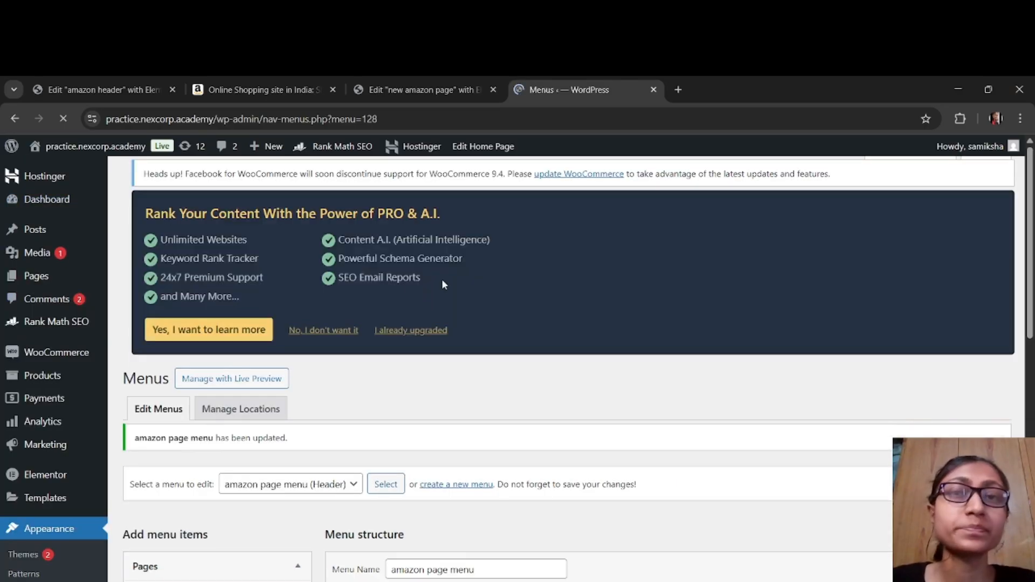
scroll(519, 345, down, 7)
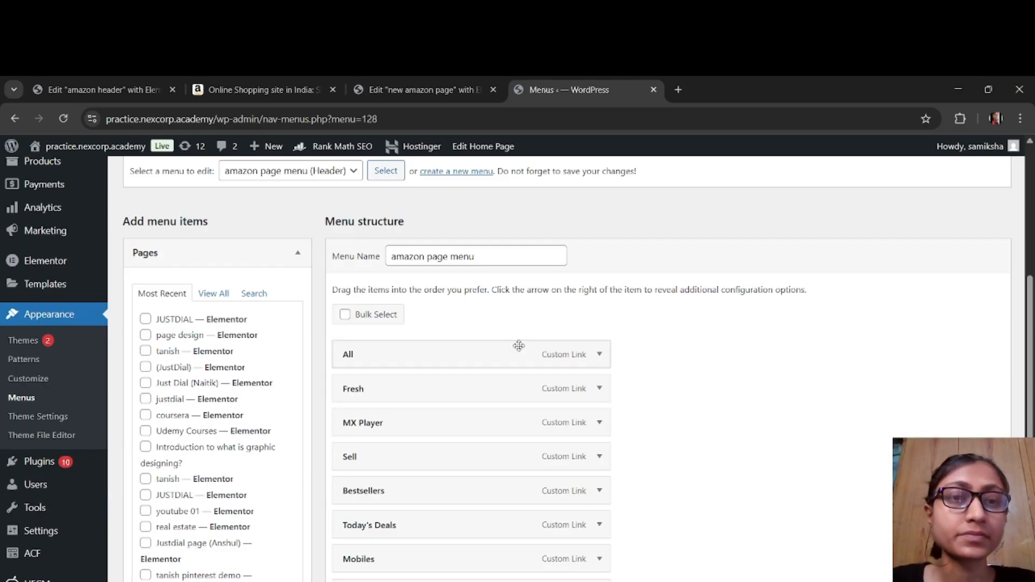
scroll(518, 346, up, 7)
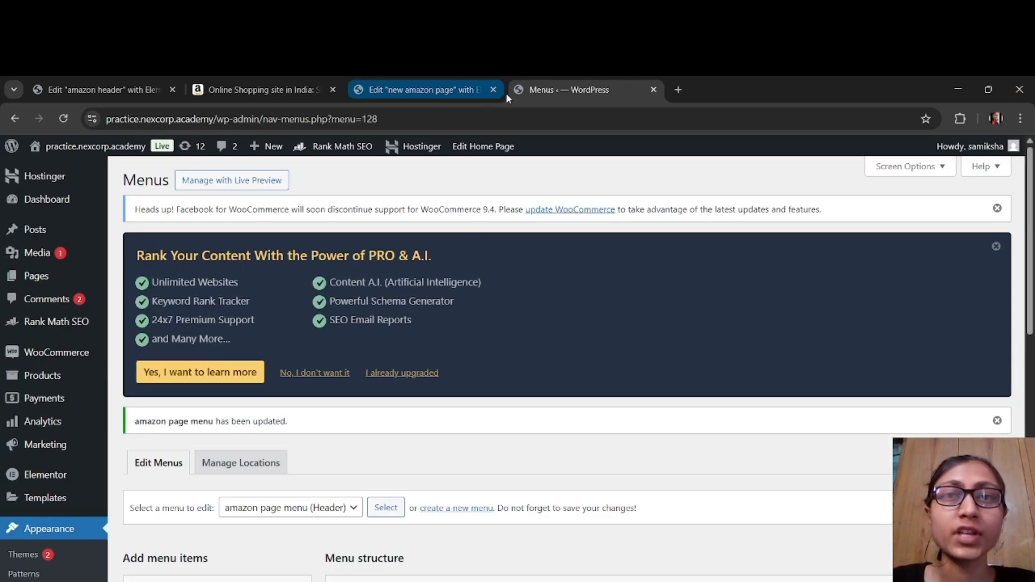
Step: Switch to the new amazon page editor and try amazon footer as the WordPress Menu widget's menu
click(444, 92)
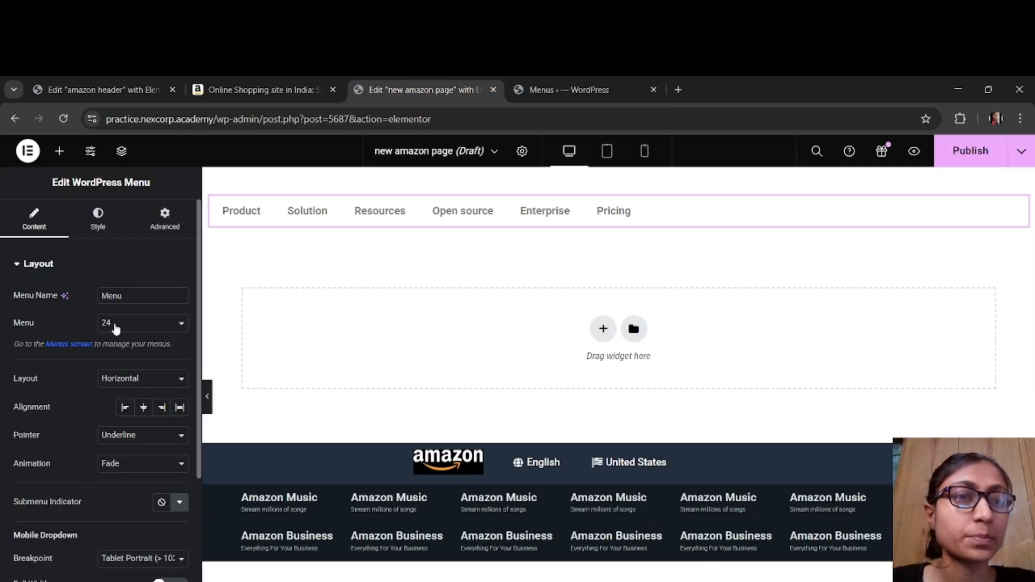
click(115, 326)
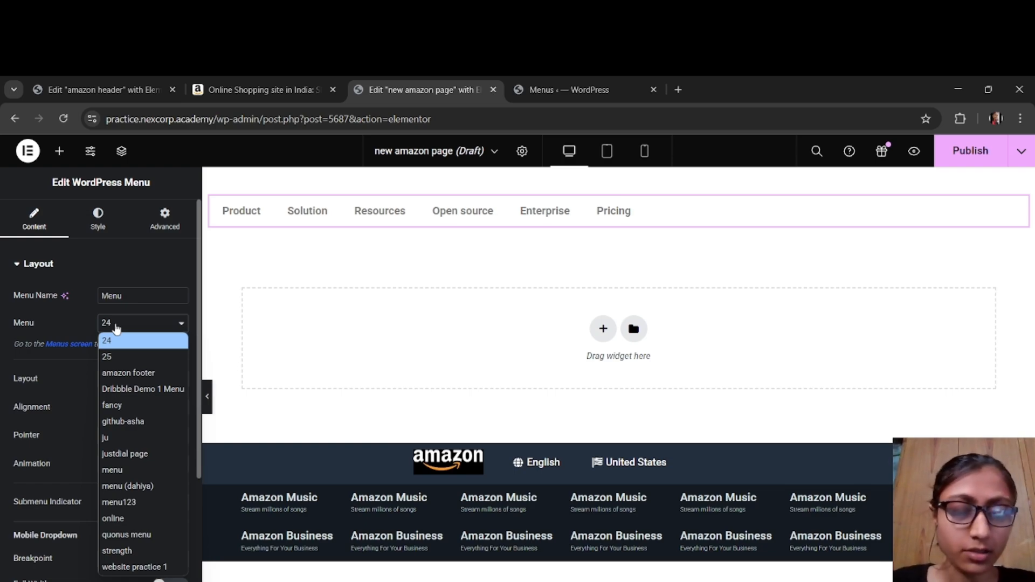
key(Down)
key(Down)
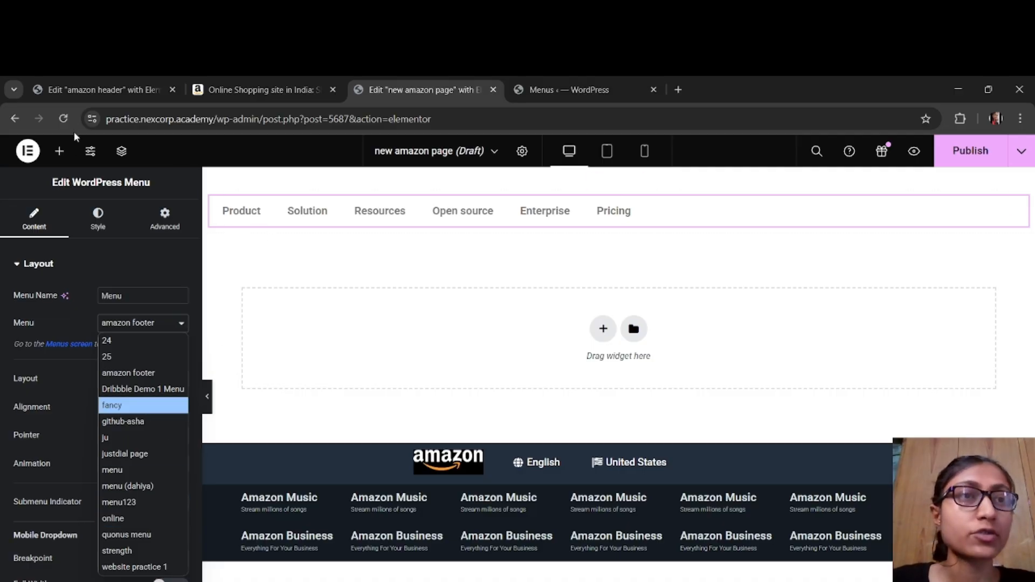
Step: Reload the new amazon page editor, discarding unsaved changes, and check the WordPress Menu widget and the header menu
click(65, 119)
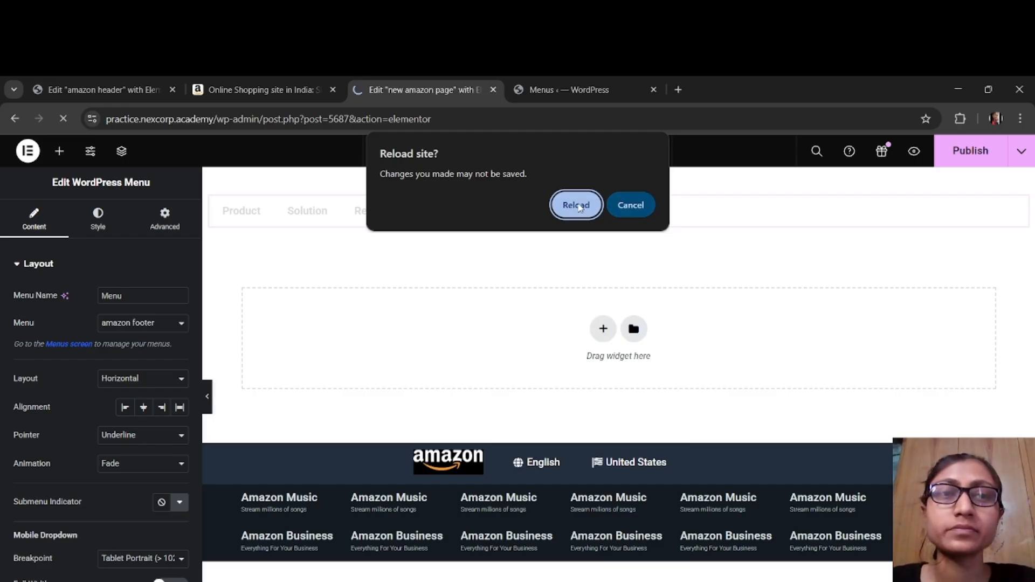
click(577, 206)
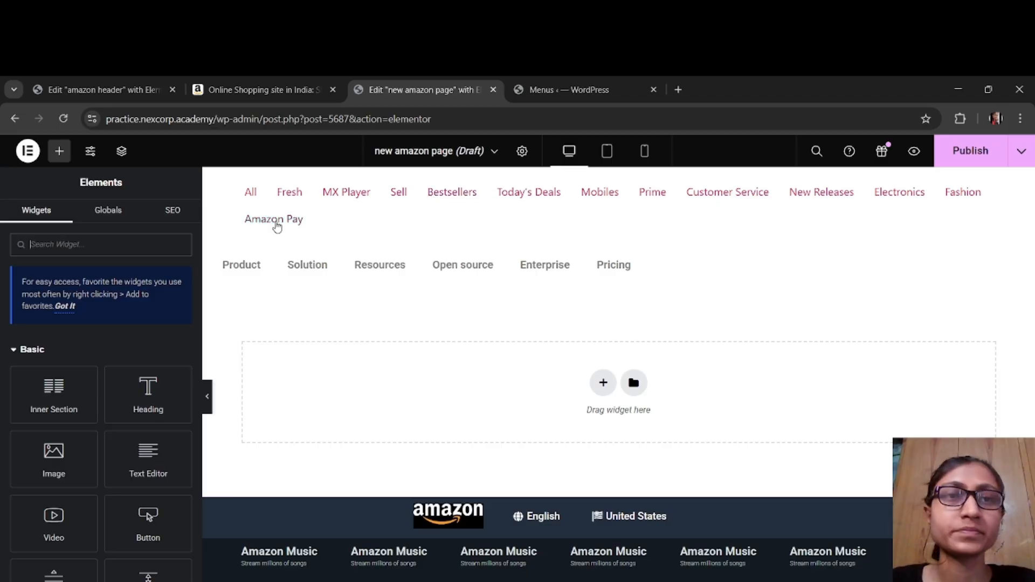
click(305, 274)
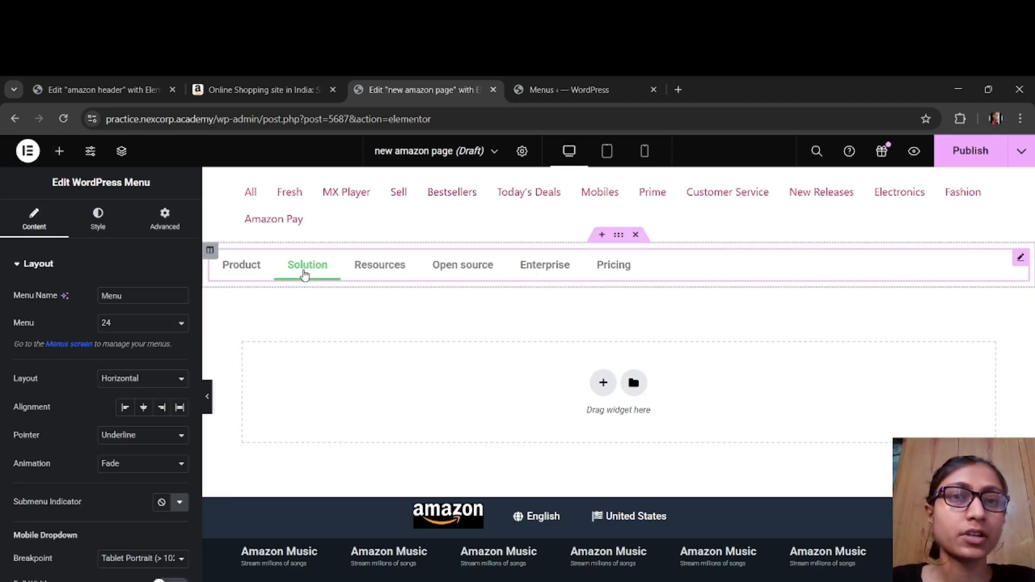
click(401, 201)
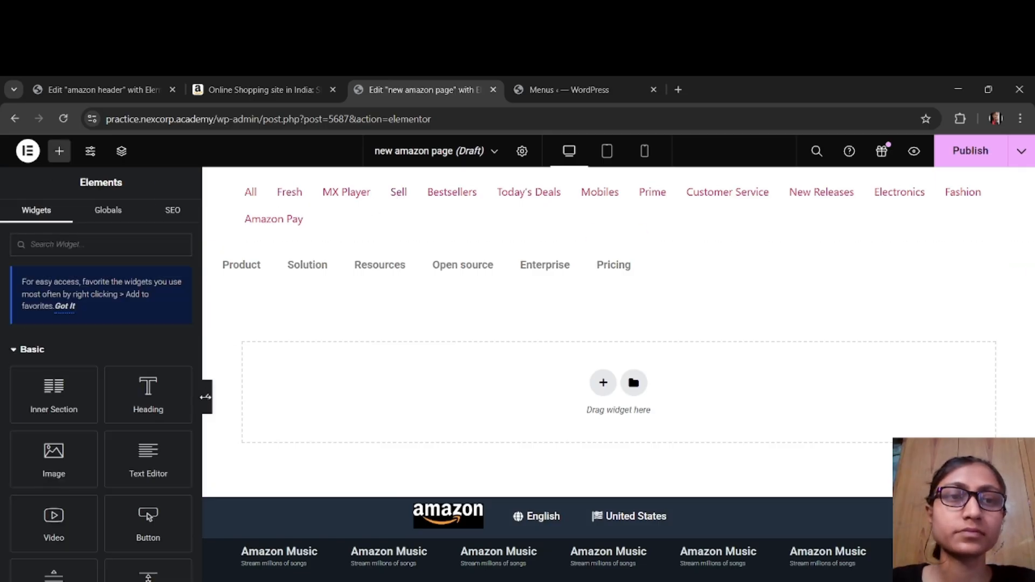
Step: Preview the page at full width and set the WordPress Menu widget's menu to amazon page menu
click(205, 397)
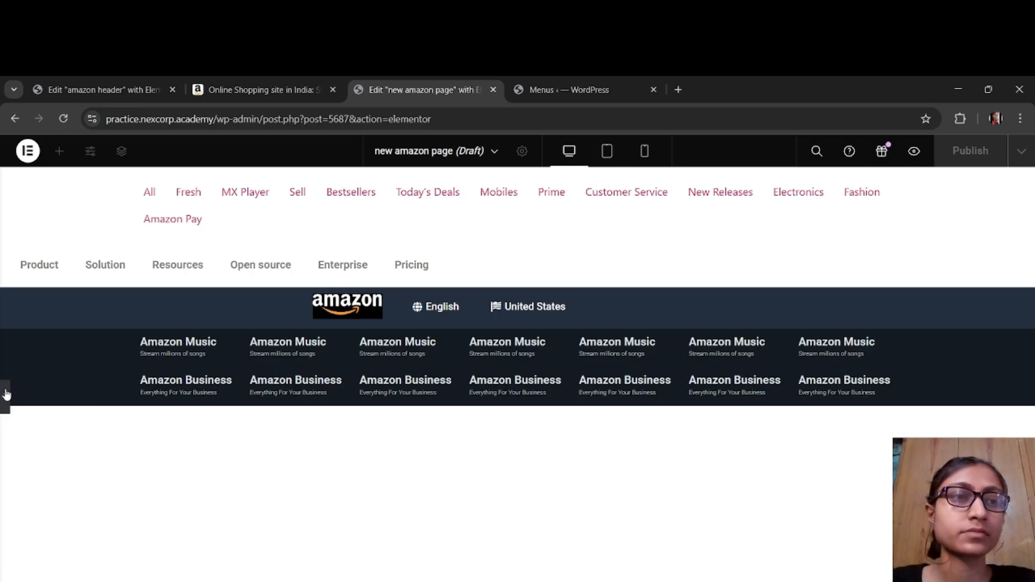
click(6, 393)
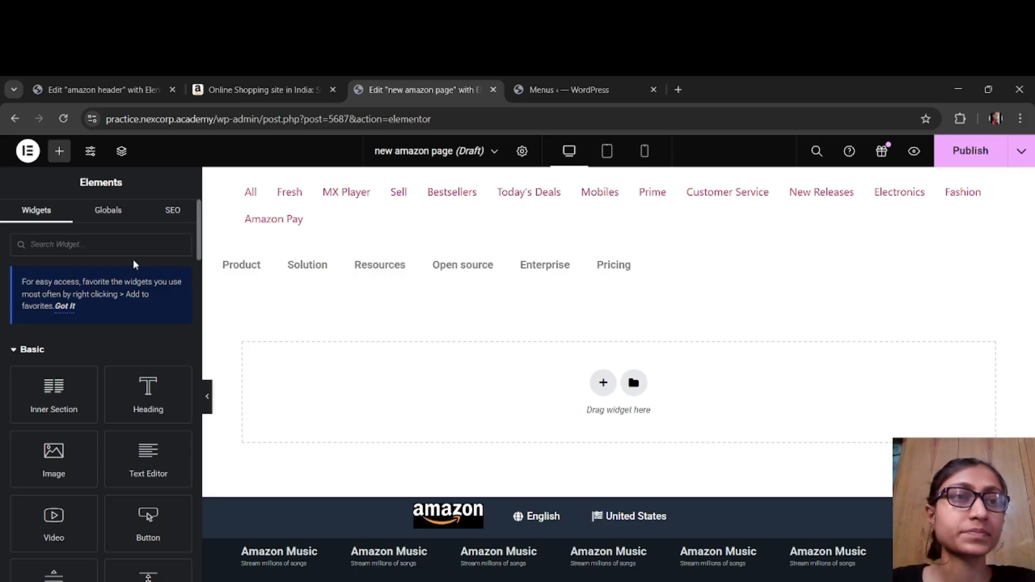
click(364, 272)
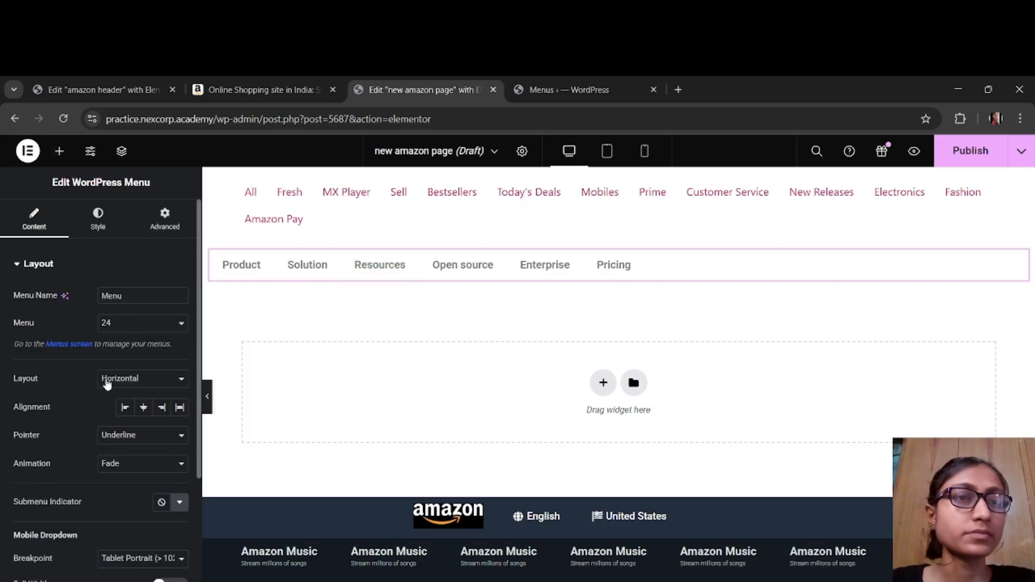
click(120, 323)
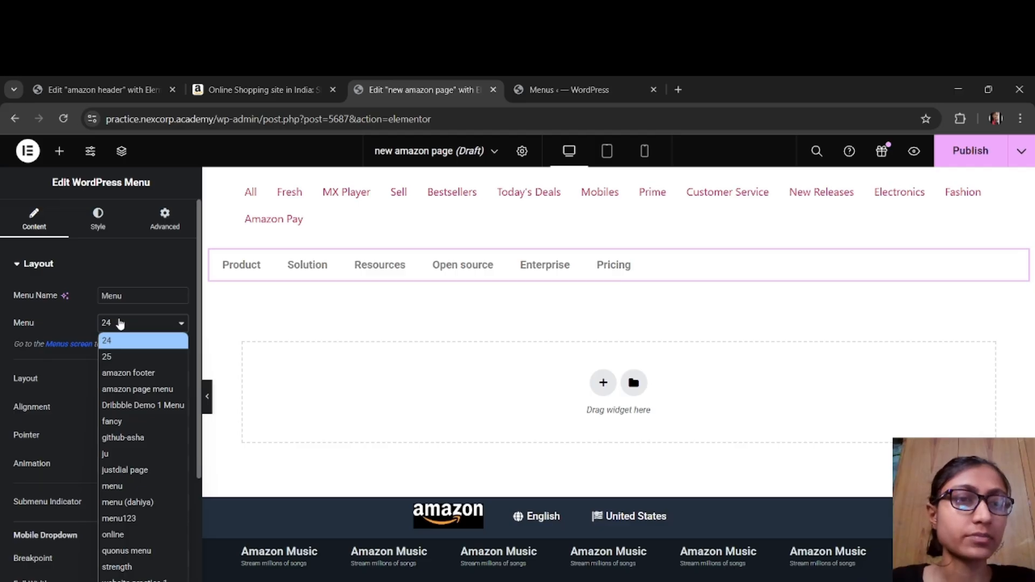
click(139, 391)
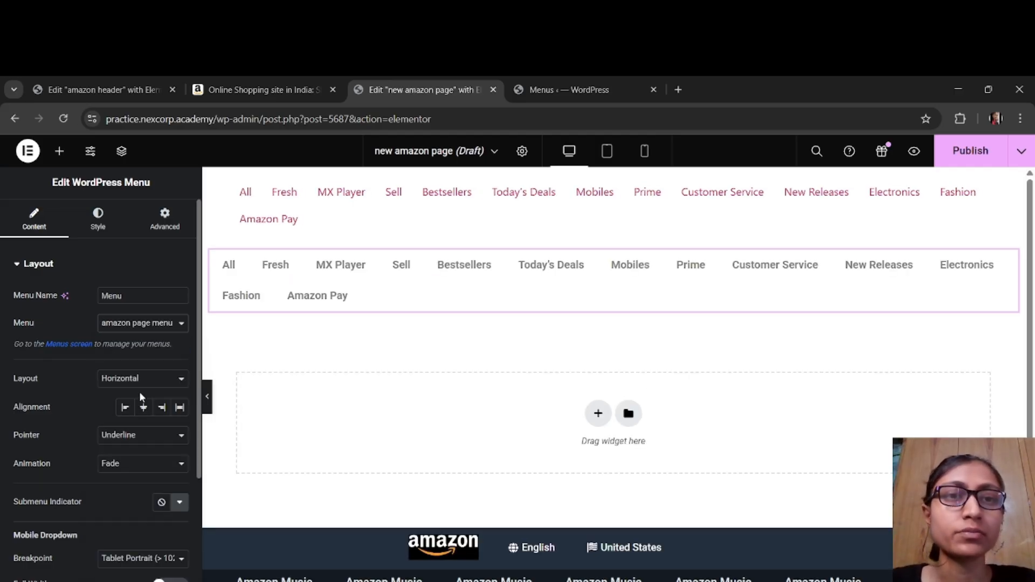
Step: In the page settings, turn off Hide Title, set the page layout to Elementor Canvas and preview the page at full width
click(522, 151)
click(522, 152)
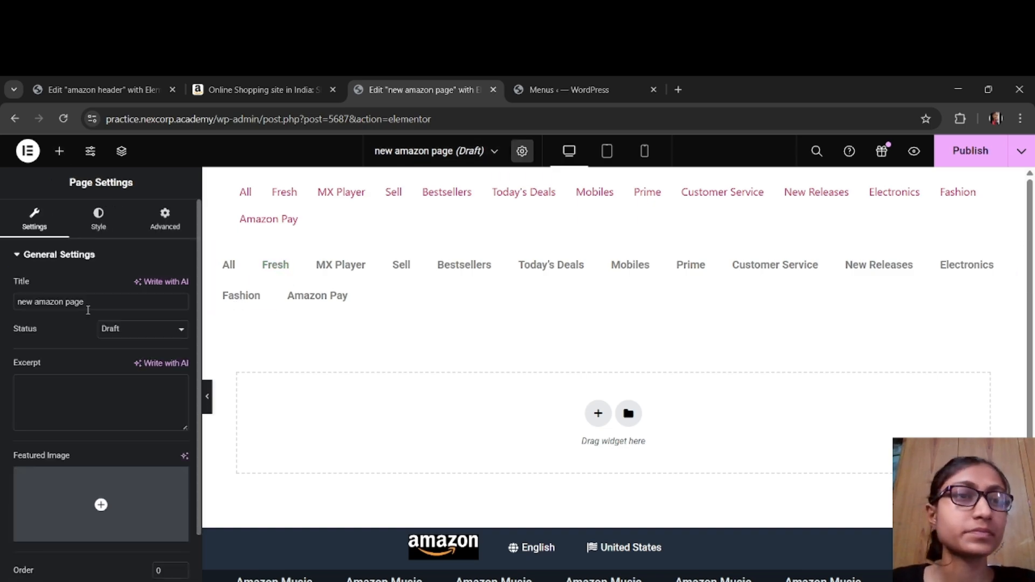
scroll(97, 382, down, 2)
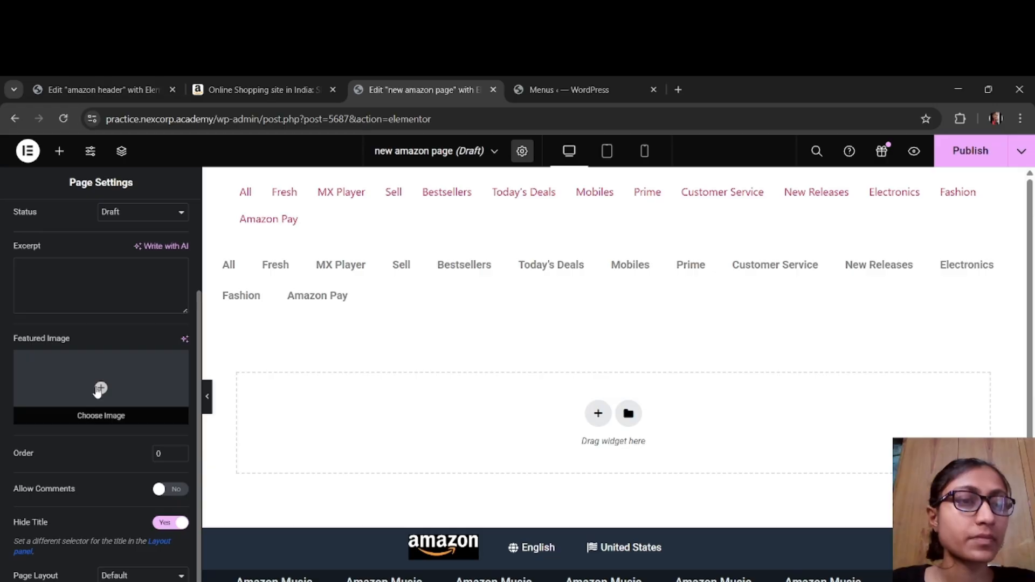
click(164, 523)
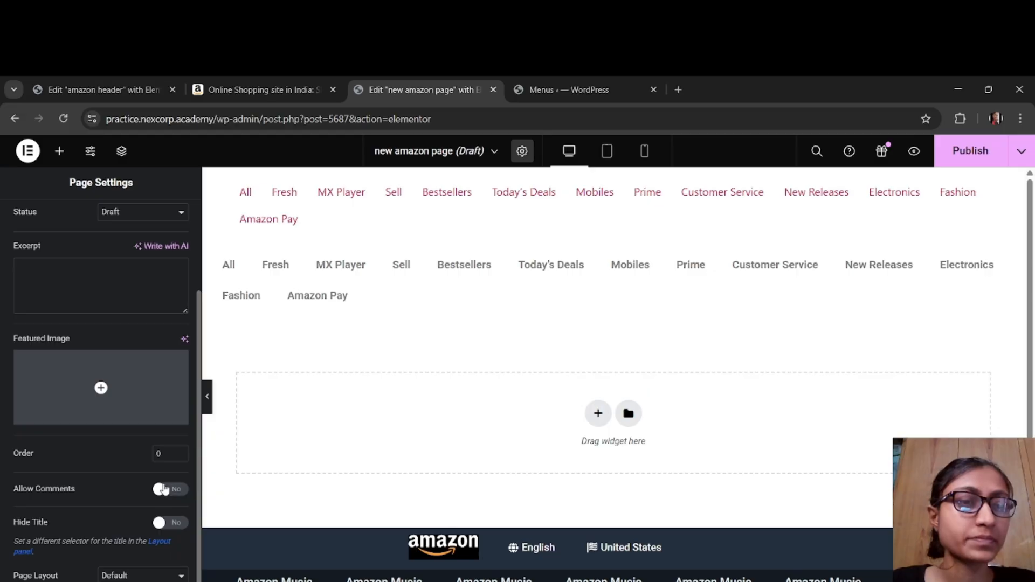
click(164, 576)
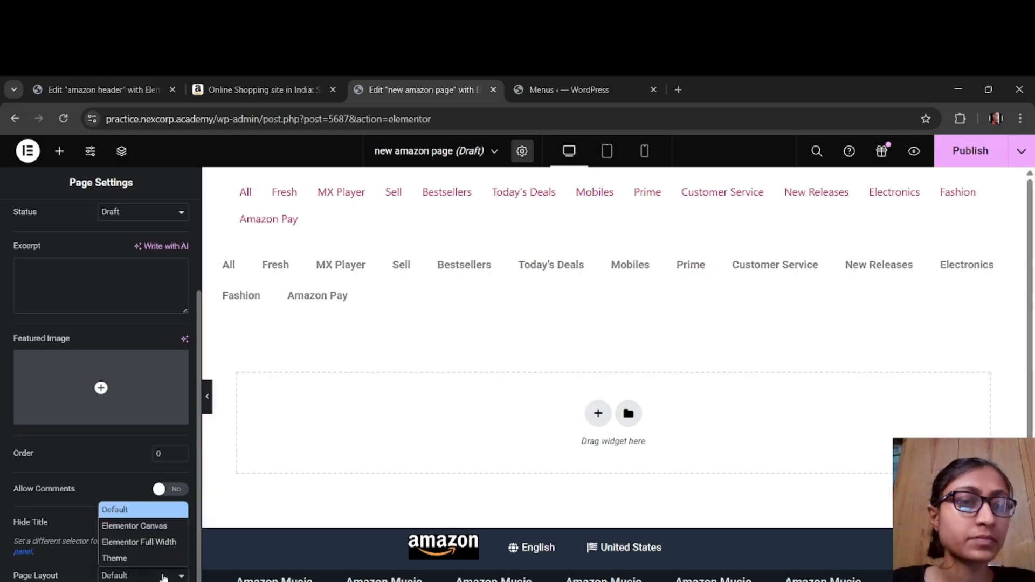
click(164, 578)
click(163, 577)
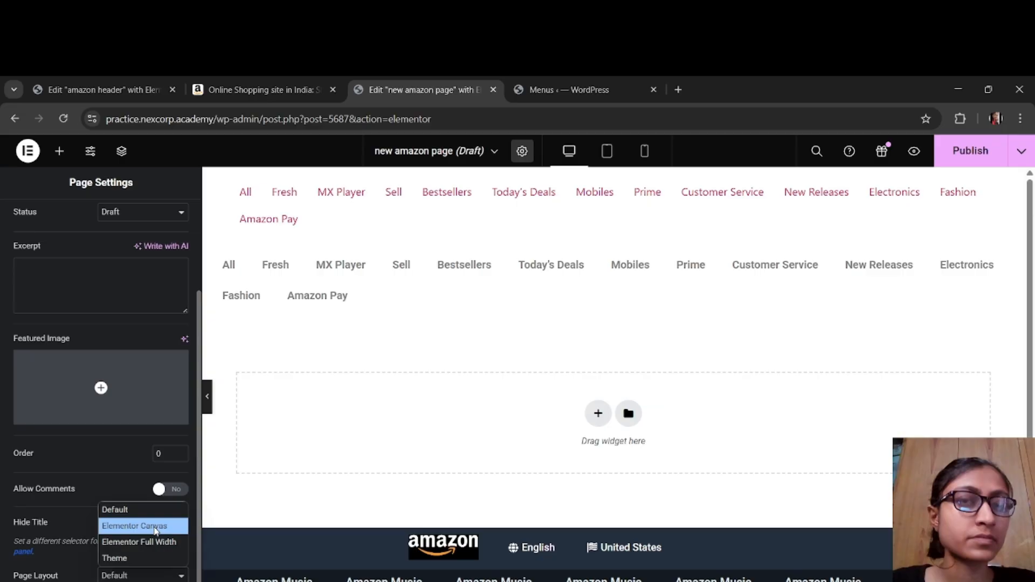
click(156, 529)
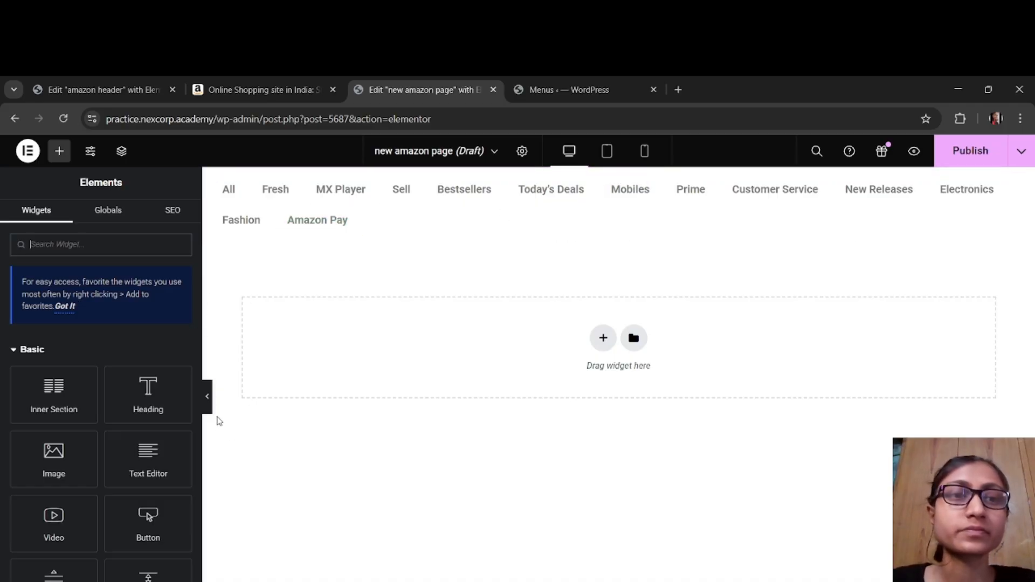
click(209, 402)
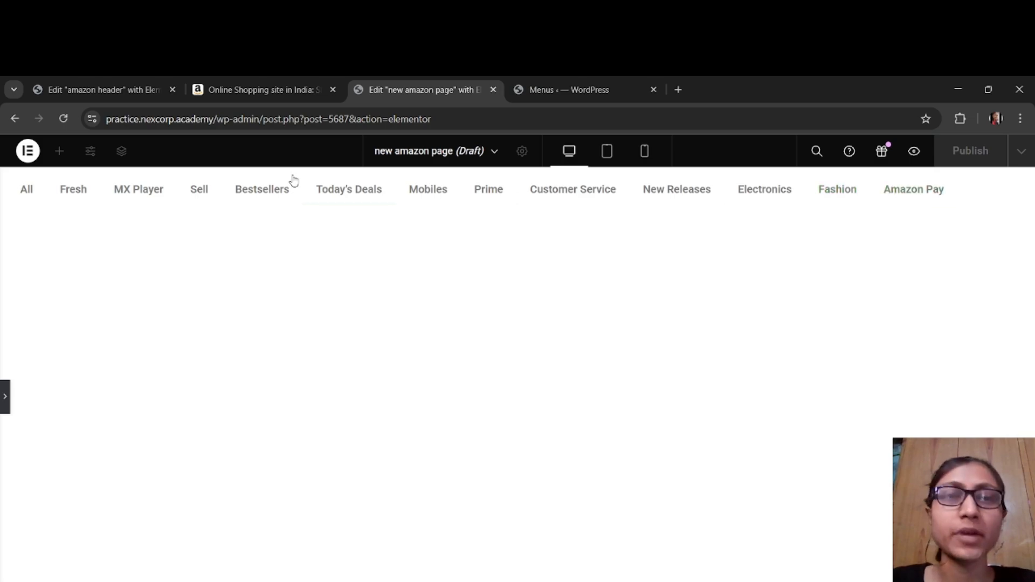
click(6, 398)
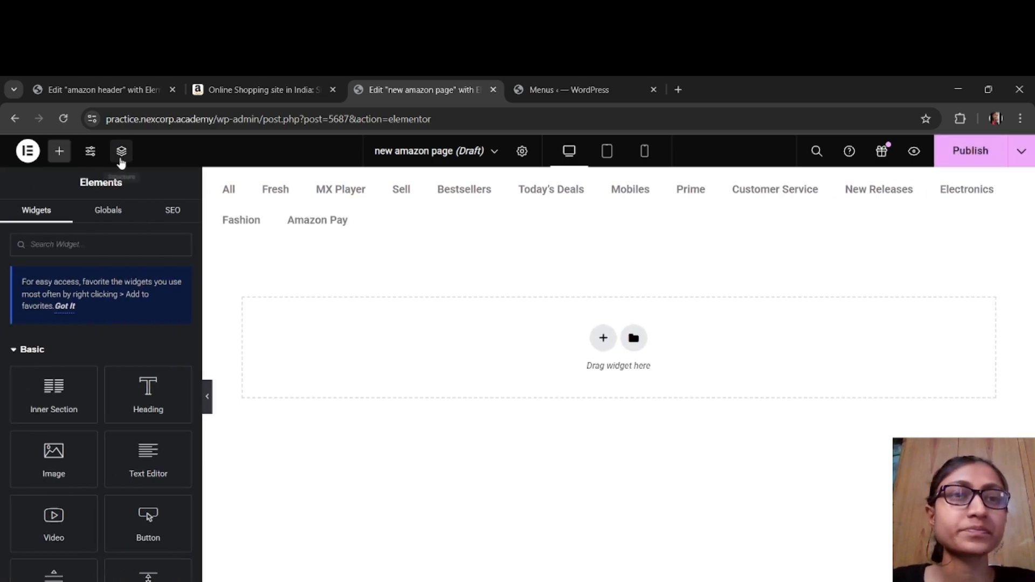
Step: Set the WordPress Menu widget's normal text color to near-black #020101
click(229, 195)
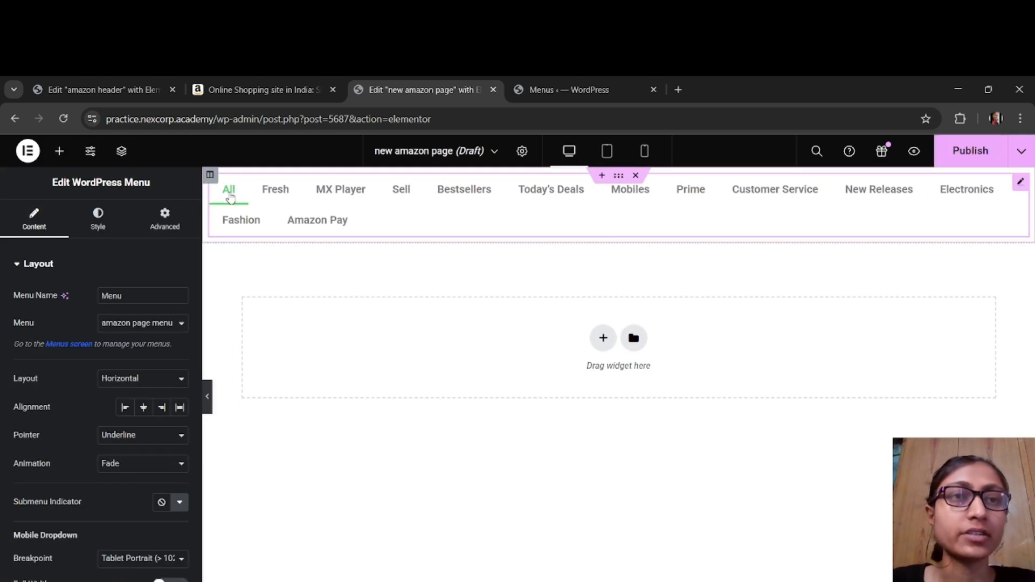
click(117, 231)
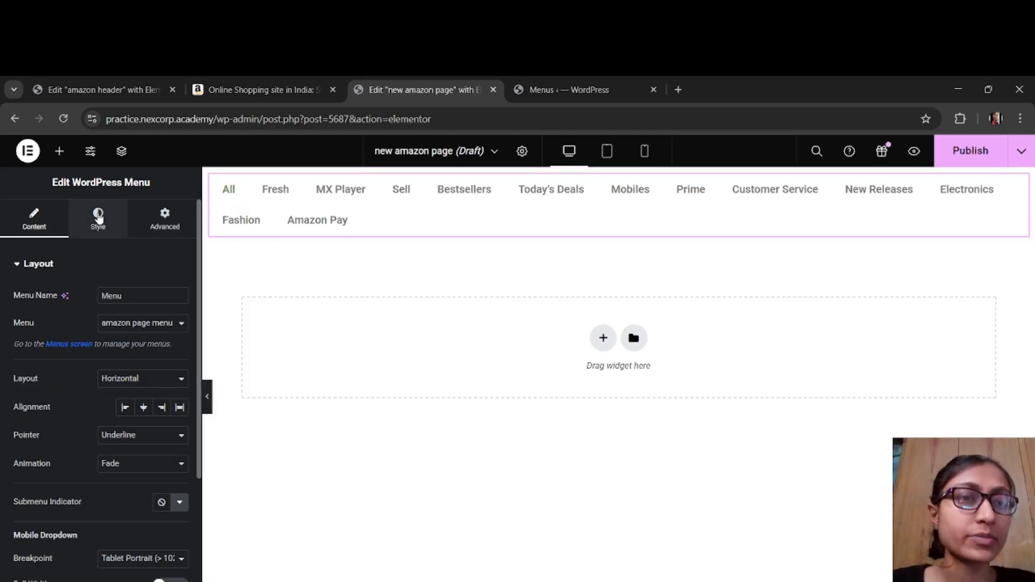
click(180, 353)
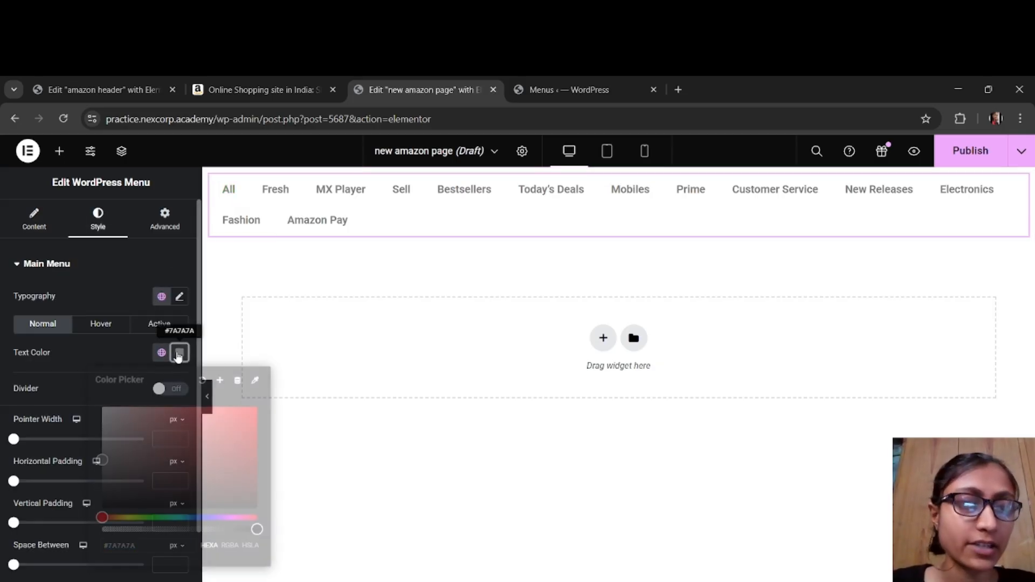
click(166, 507)
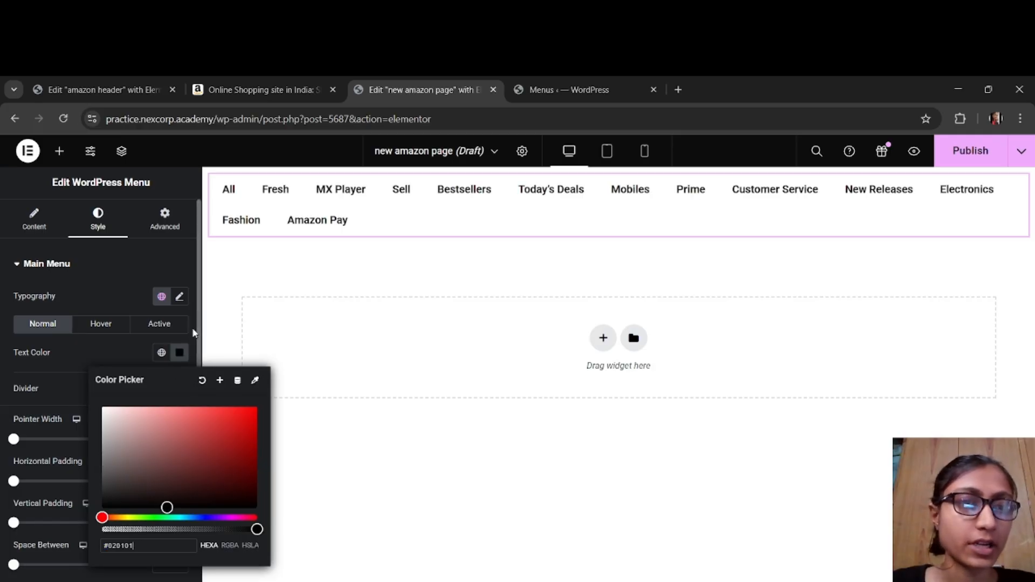
click(180, 352)
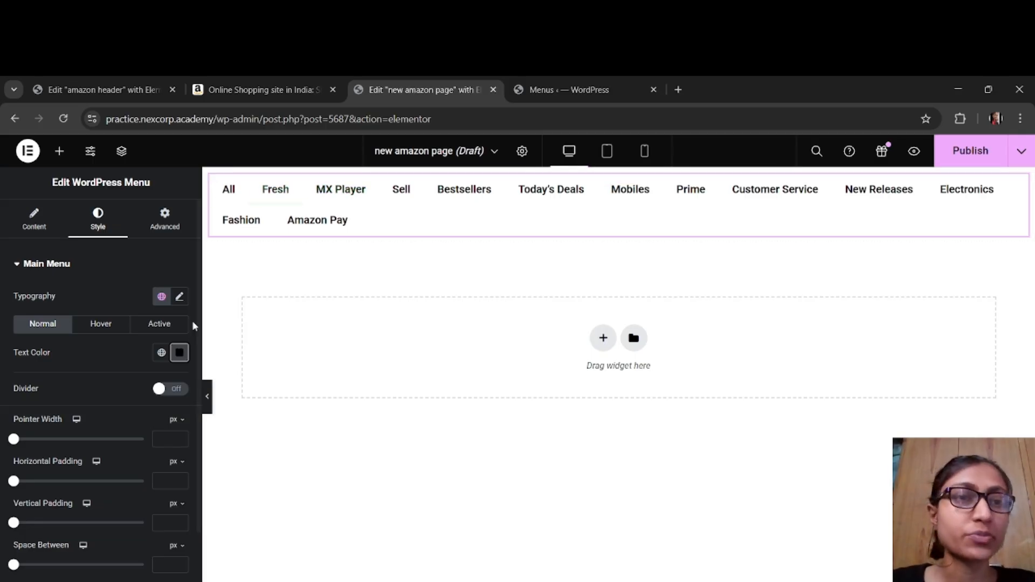
Step: Set the space between the menu items to -15 px, trying -5 and -10 first, and preview the menu at full width
scroll(123, 479, down, 3)
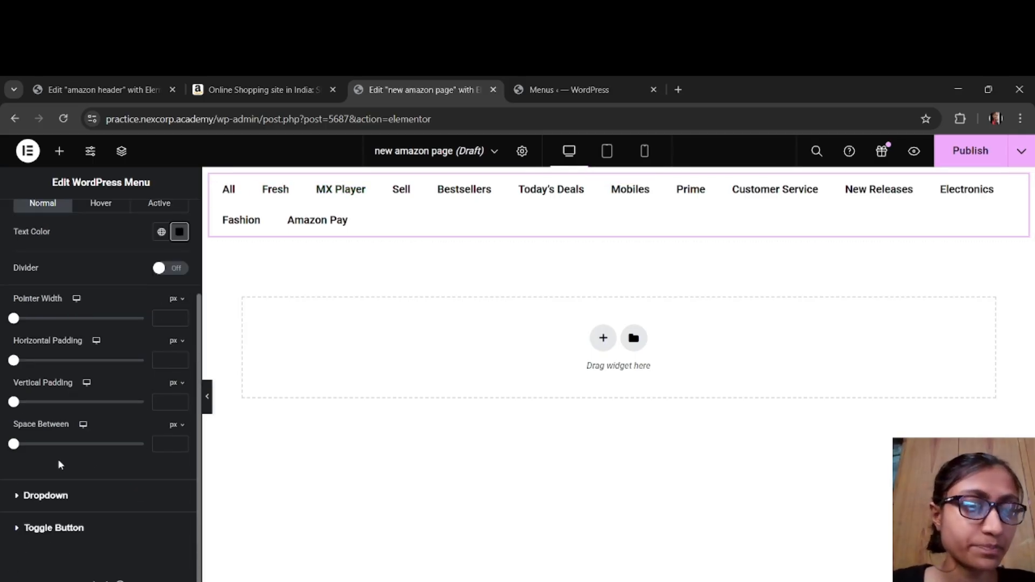
mouse_move(14, 445)
mouse_down()
mouse_move(23, 445)
mouse_move(3, 451)
mouse_up()
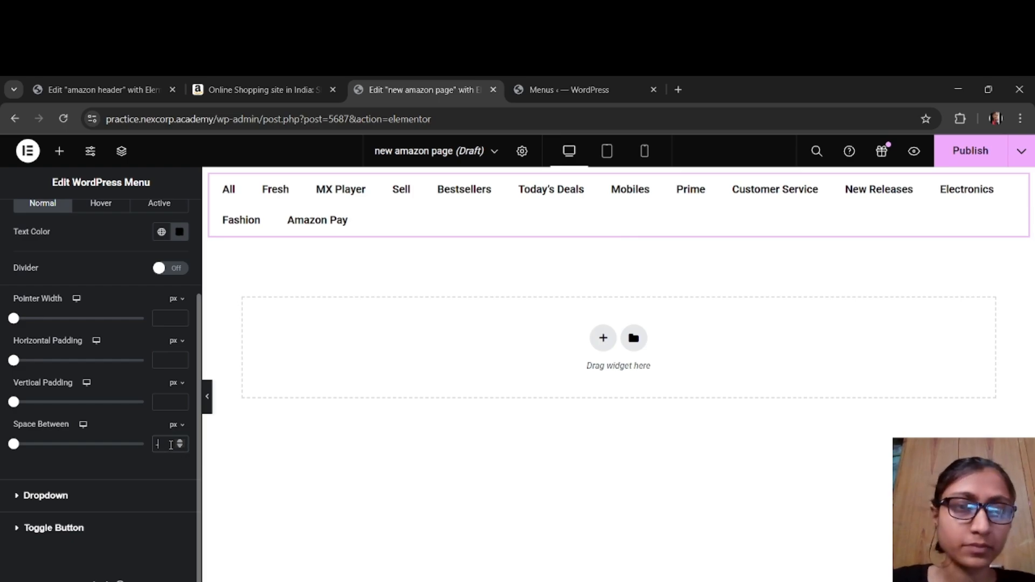
text(5)
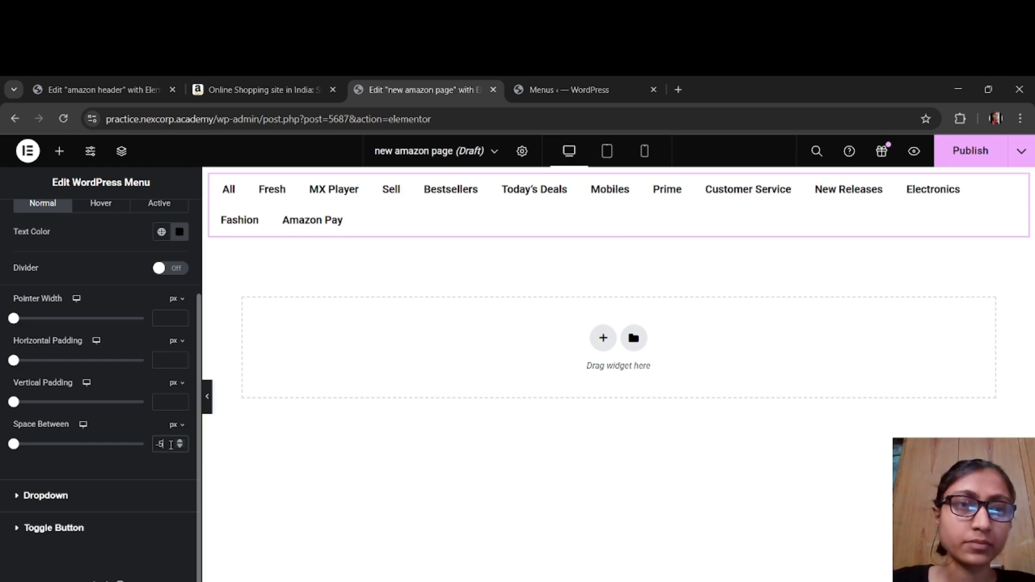
key(BackSpace)
text(10)
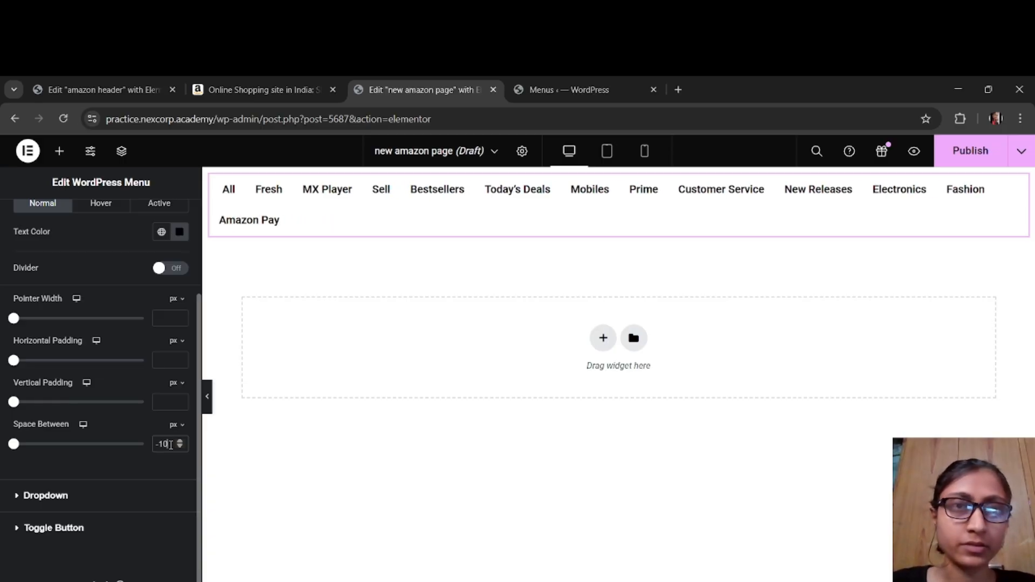
key(BackSpace)
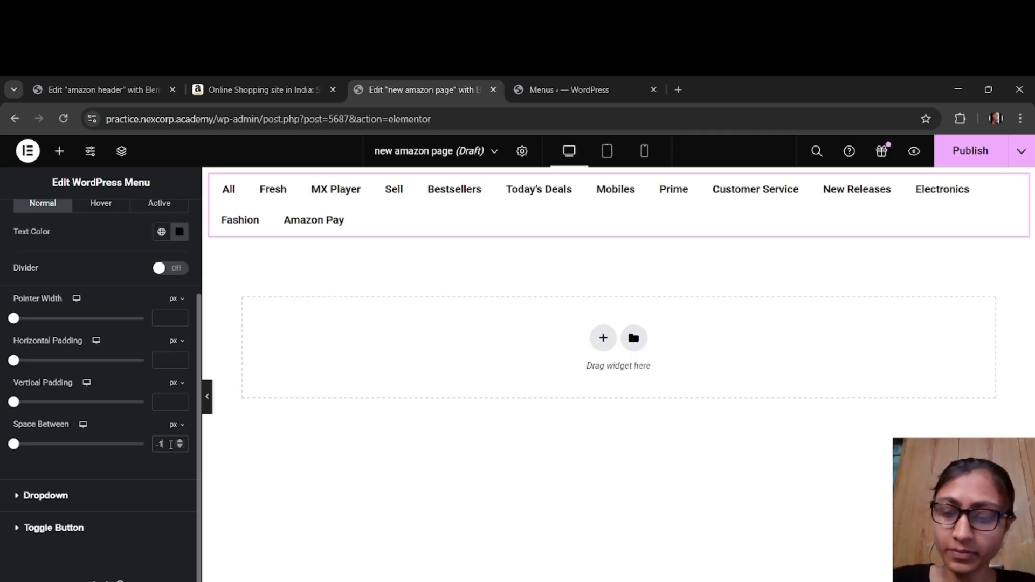
text(5)
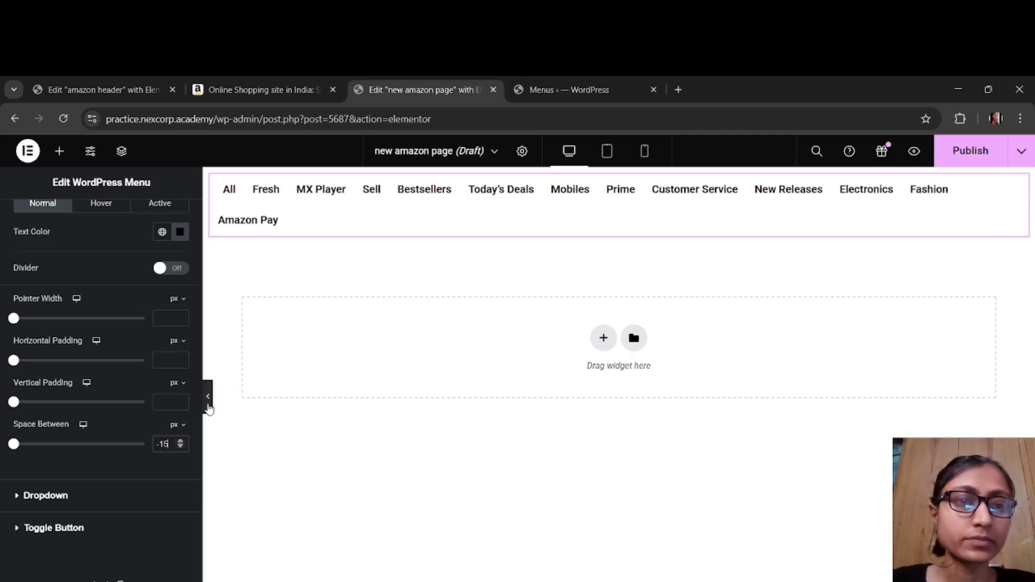
click(207, 397)
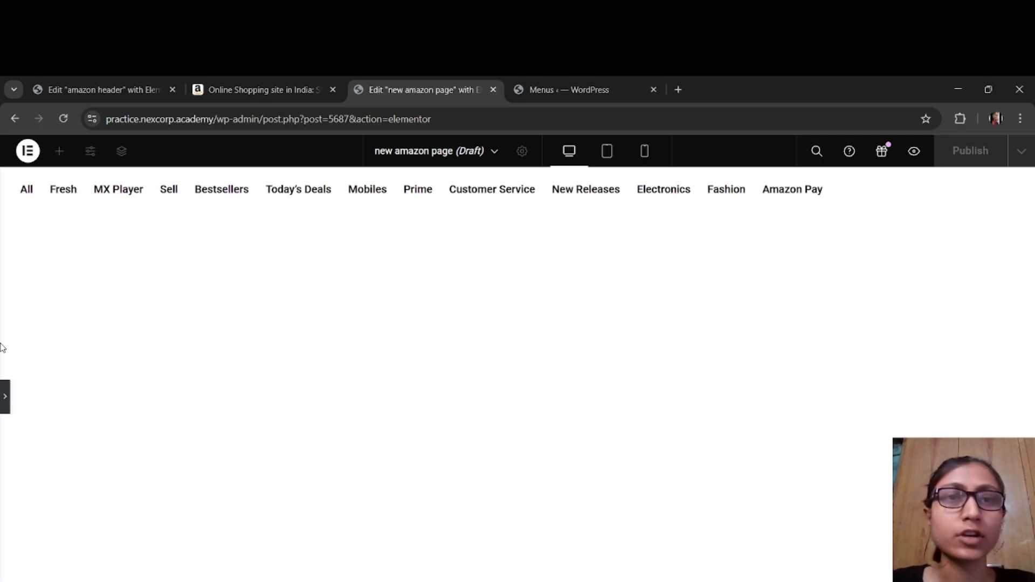
click(5, 397)
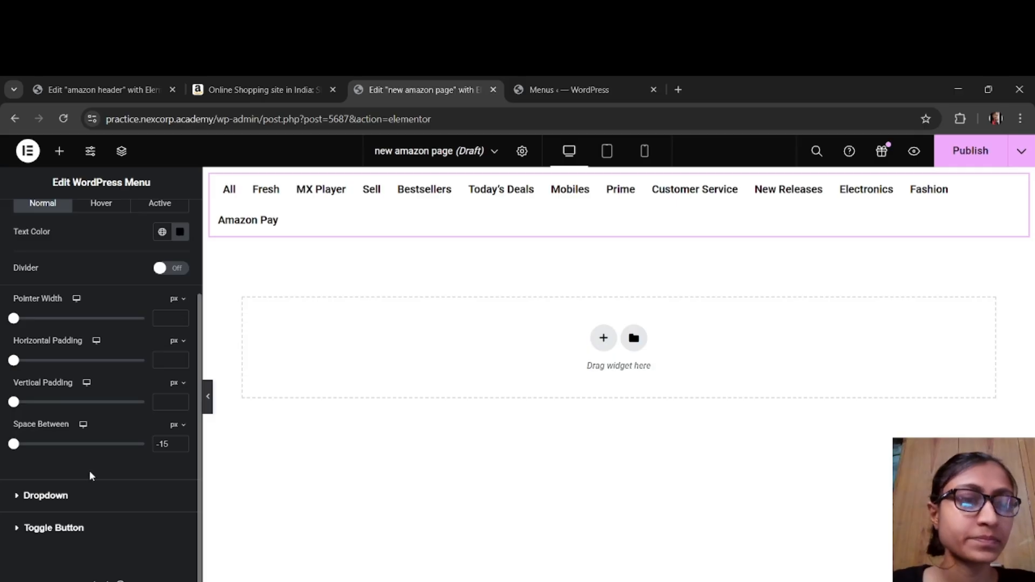
Step: Switch to amazon.in and copy the dark header color #131921 beside the search box with the ColorZilla picker
scroll(149, 249, up, 2)
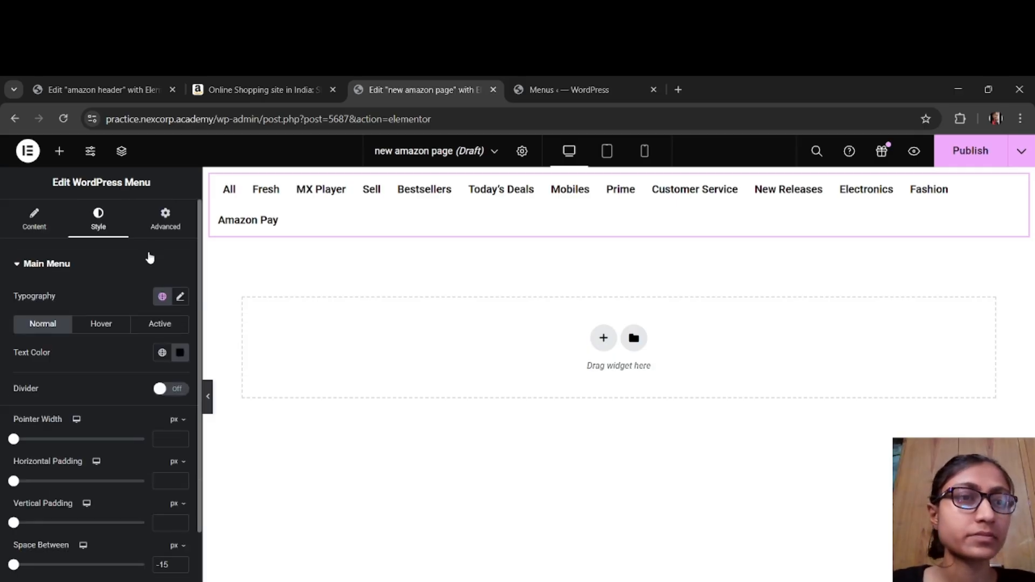
click(257, 91)
click(154, 188)
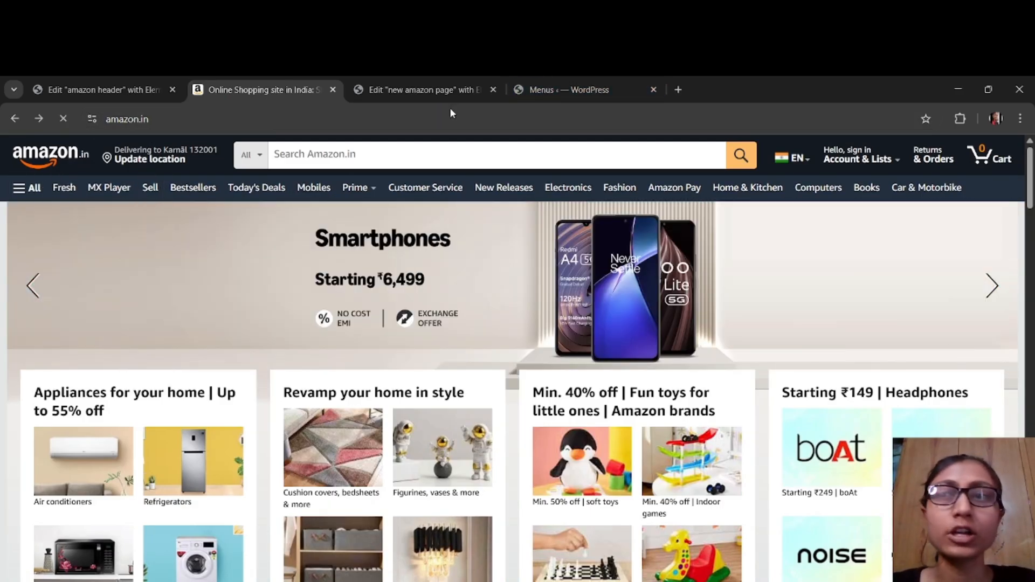
click(969, 118)
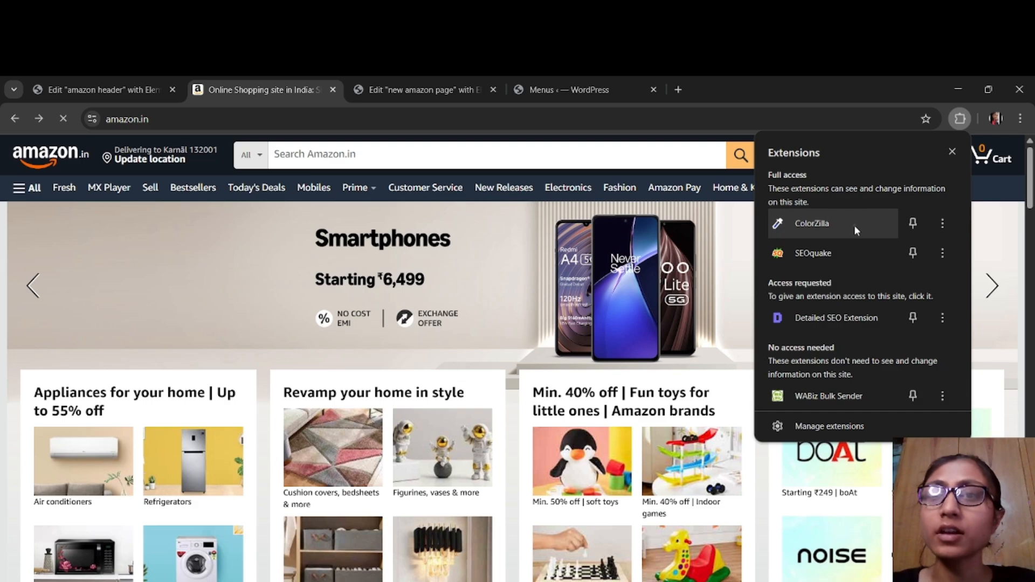
click(854, 225)
mouse_move(797, 185)
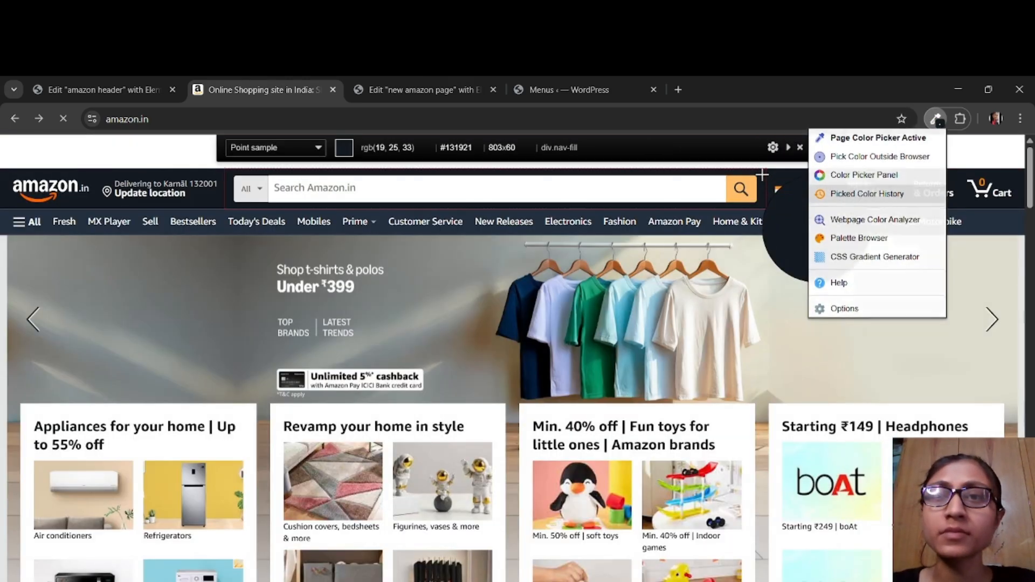
click(762, 174)
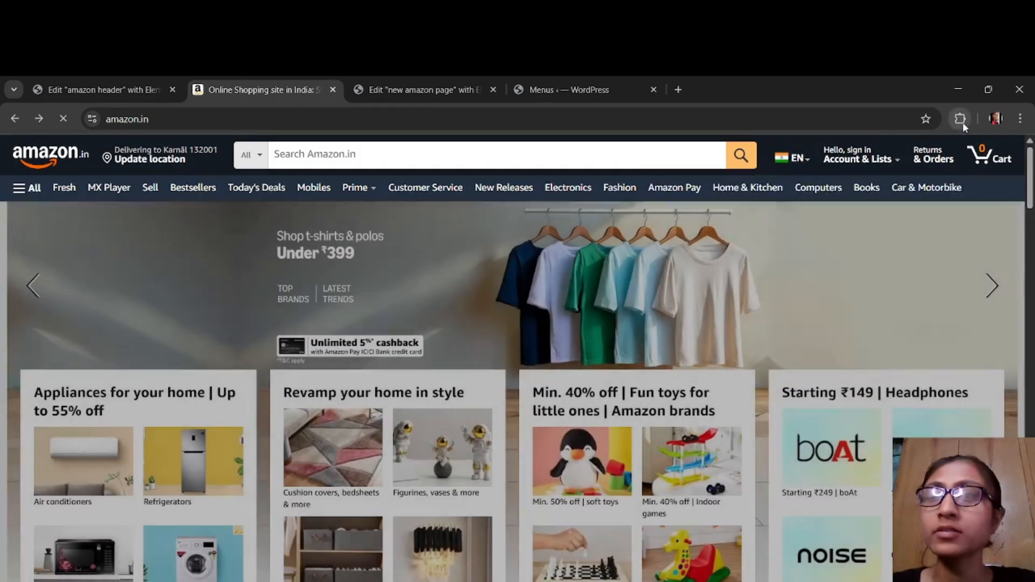
Step: Copy the color of amazon.in's navigation bar with ColorZilla and switch back to the new amazon page editor
click(962, 122)
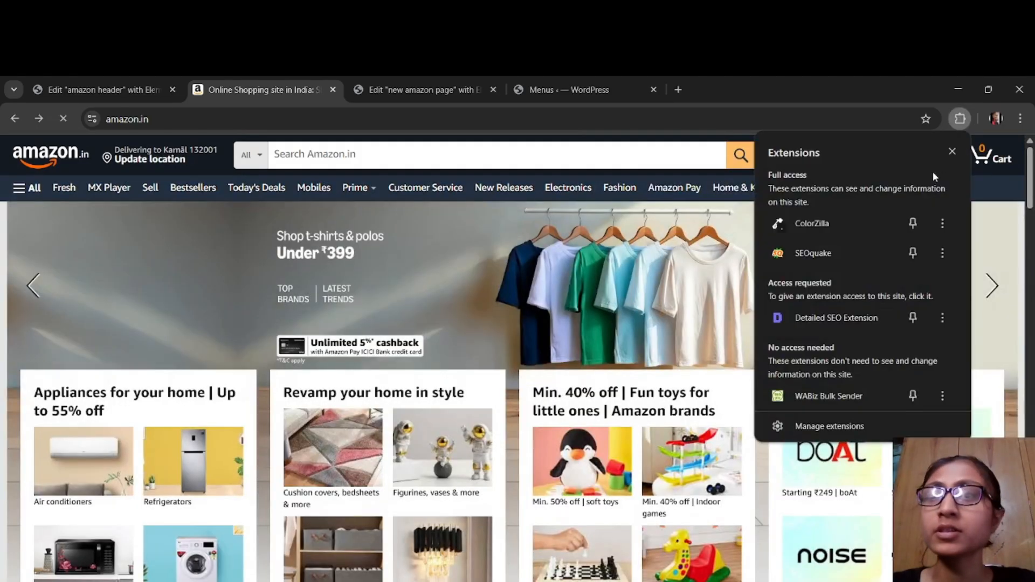
click(857, 217)
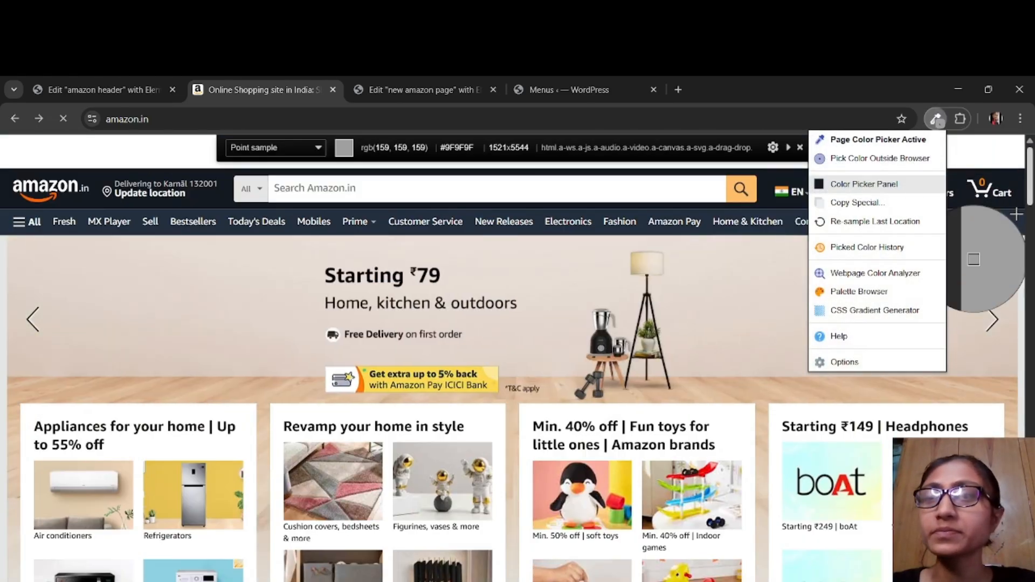
click(995, 218)
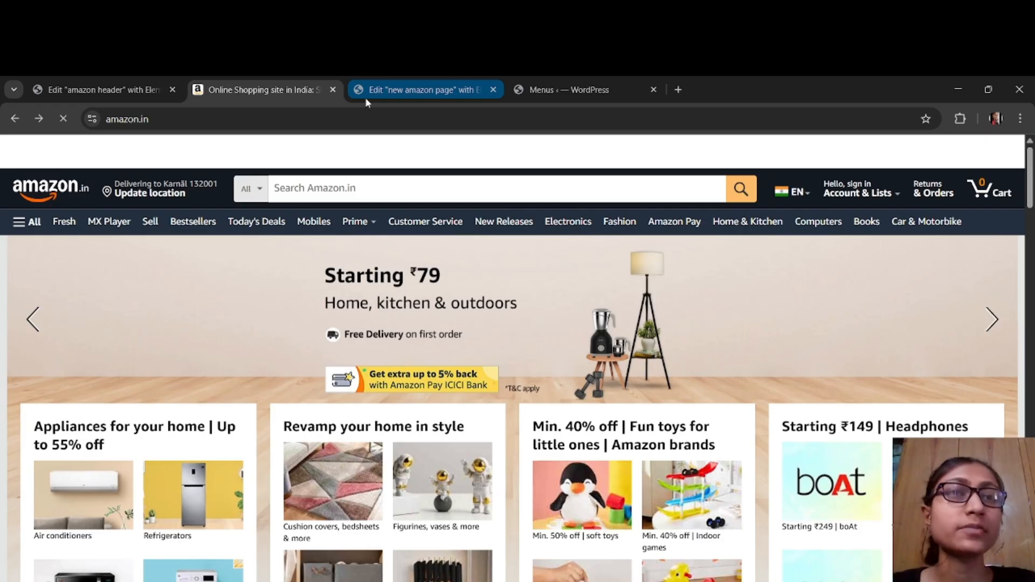
click(383, 90)
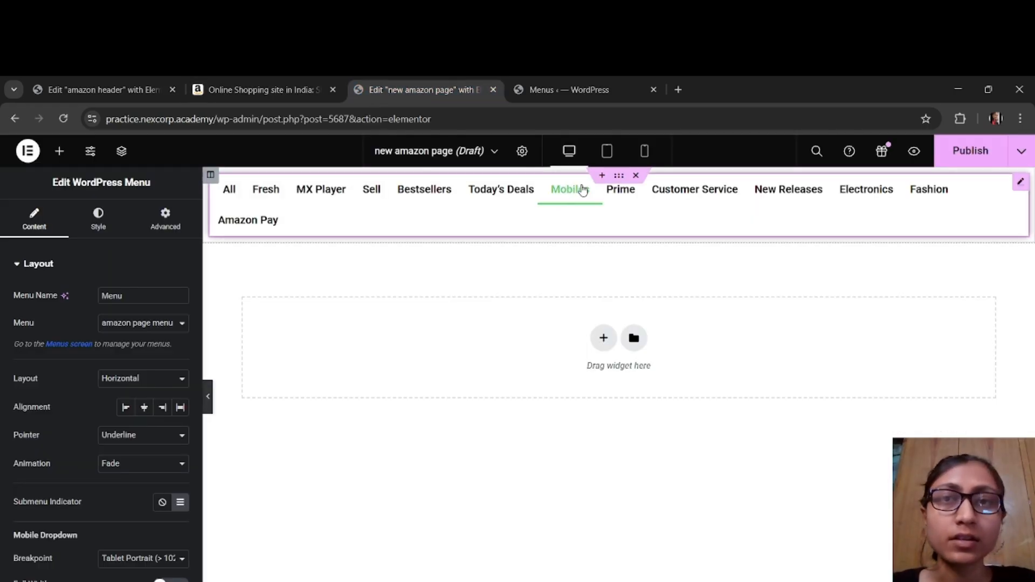
Step: Give the section holding the menu a classic background in the copied navigation bar color #232F3E
click(620, 178)
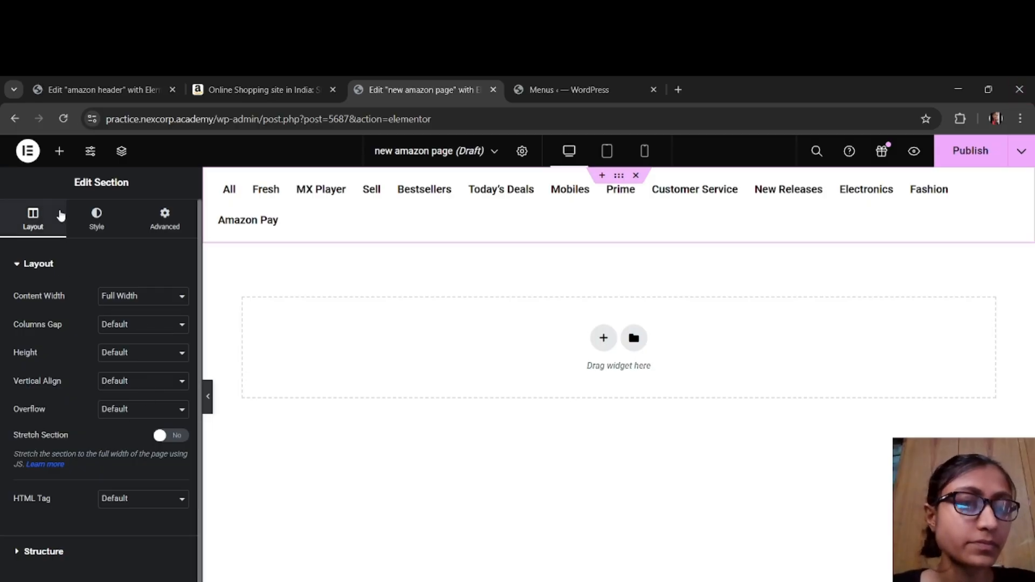
click(90, 221)
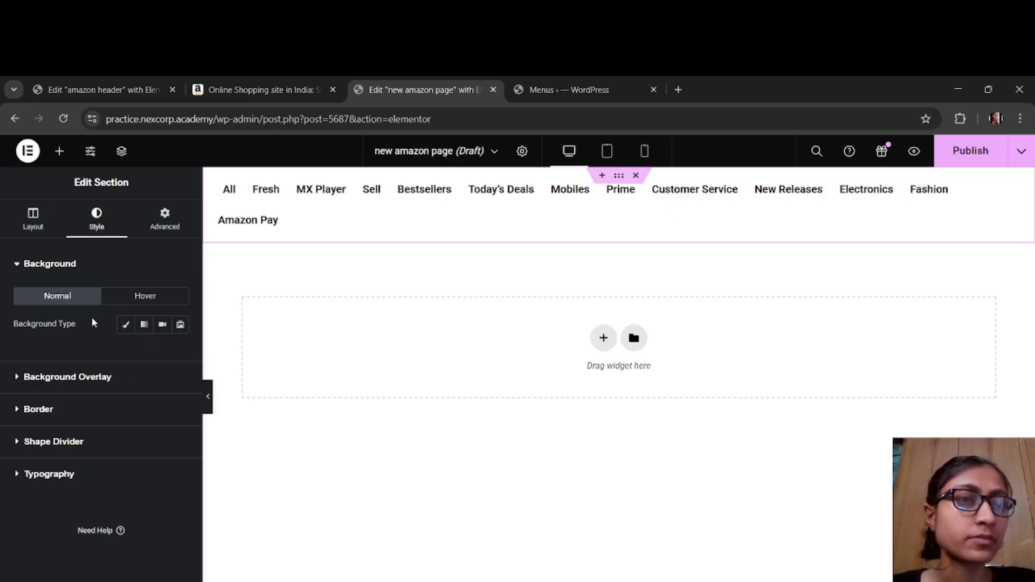
click(125, 328)
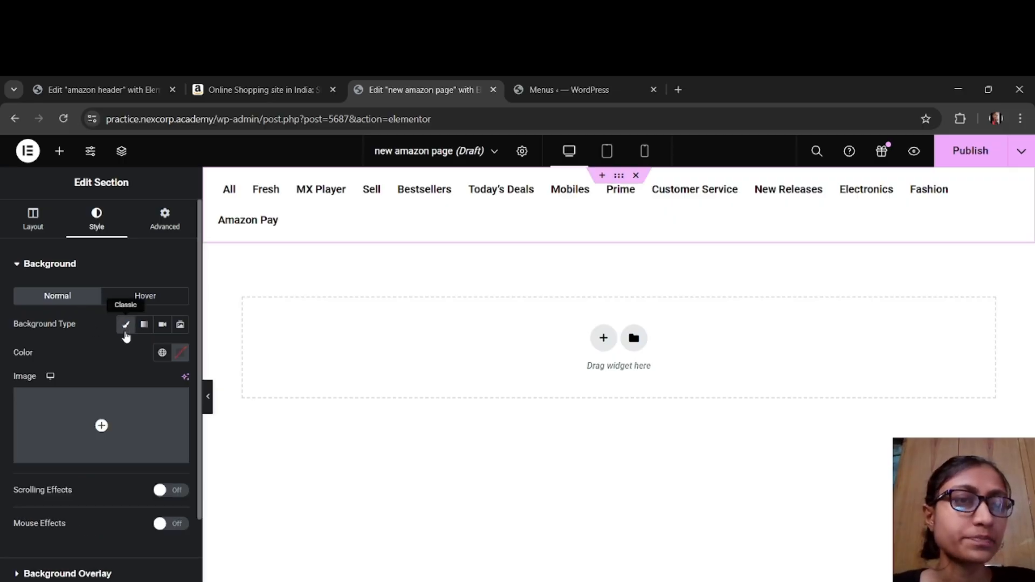
click(180, 354)
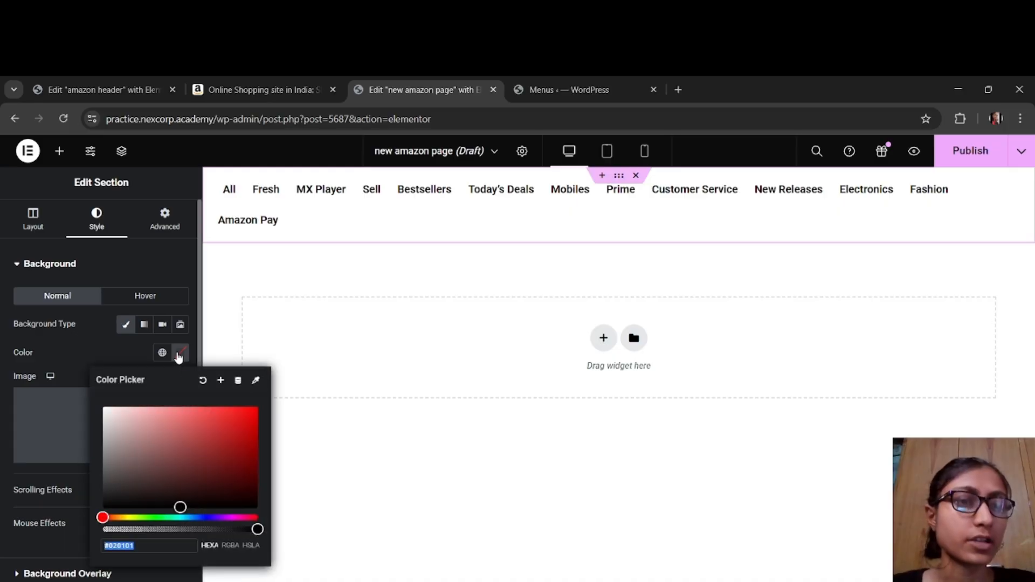
key(ctrl+v)
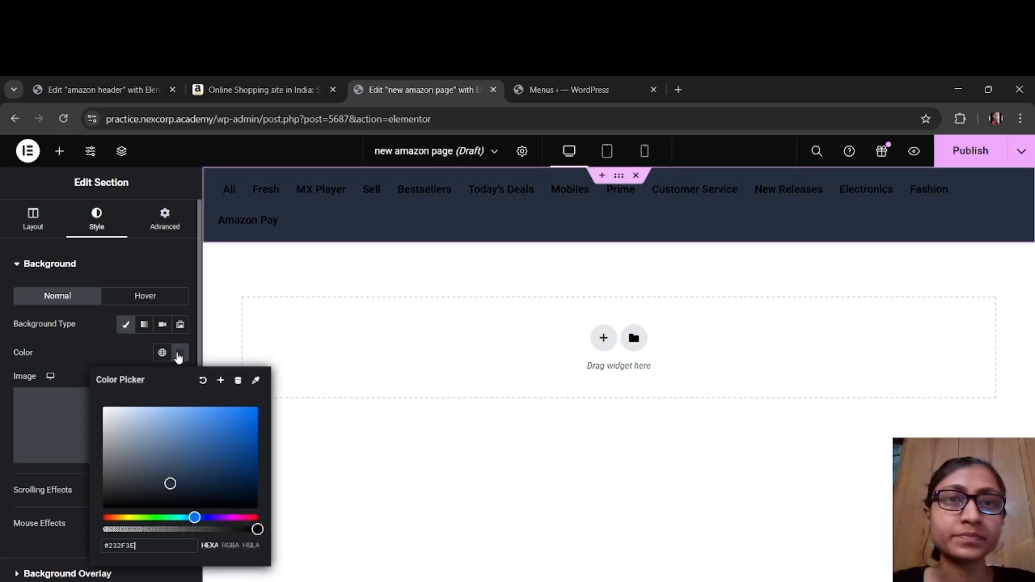
click(253, 90)
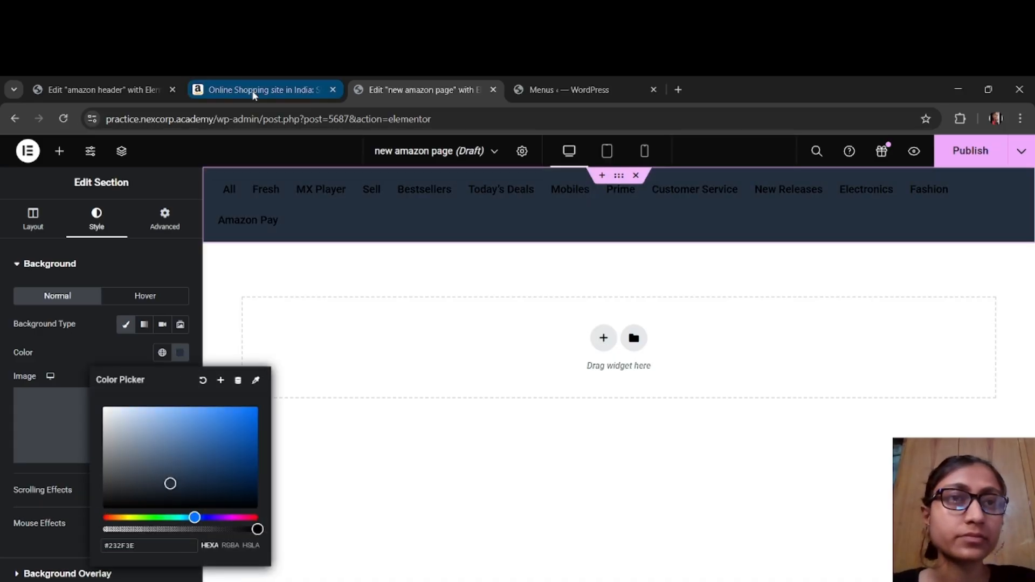
click(542, 90)
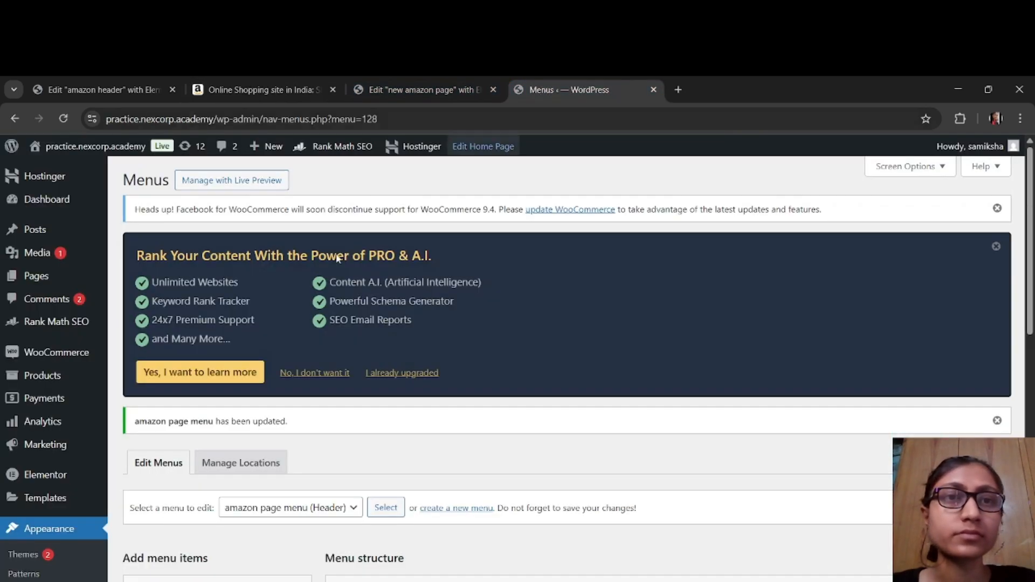
click(383, 90)
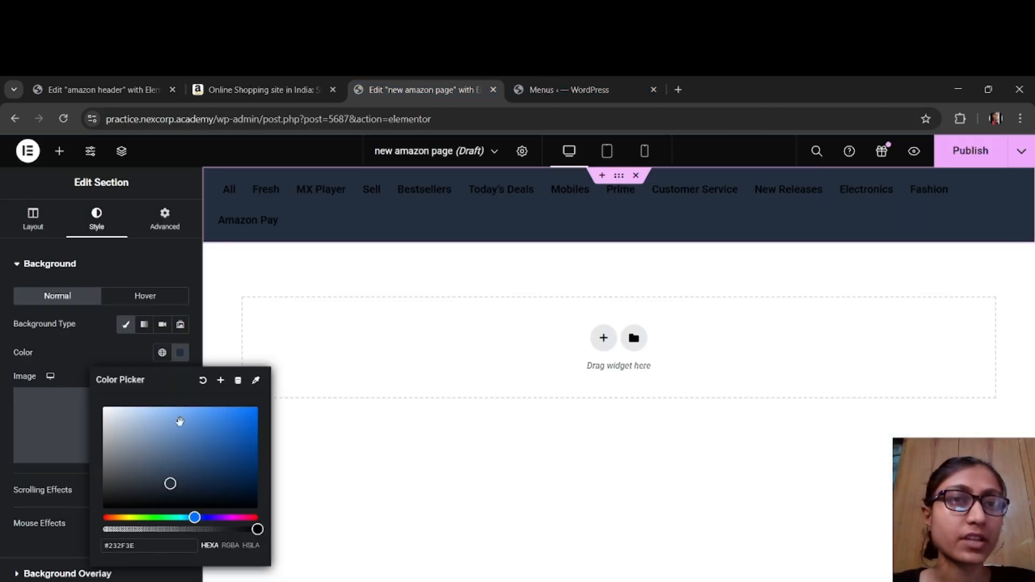
Step: Set the WordPress Menu widget's normal text color to off-white #E9E2E2 and preview the menu at full width
click(262, 198)
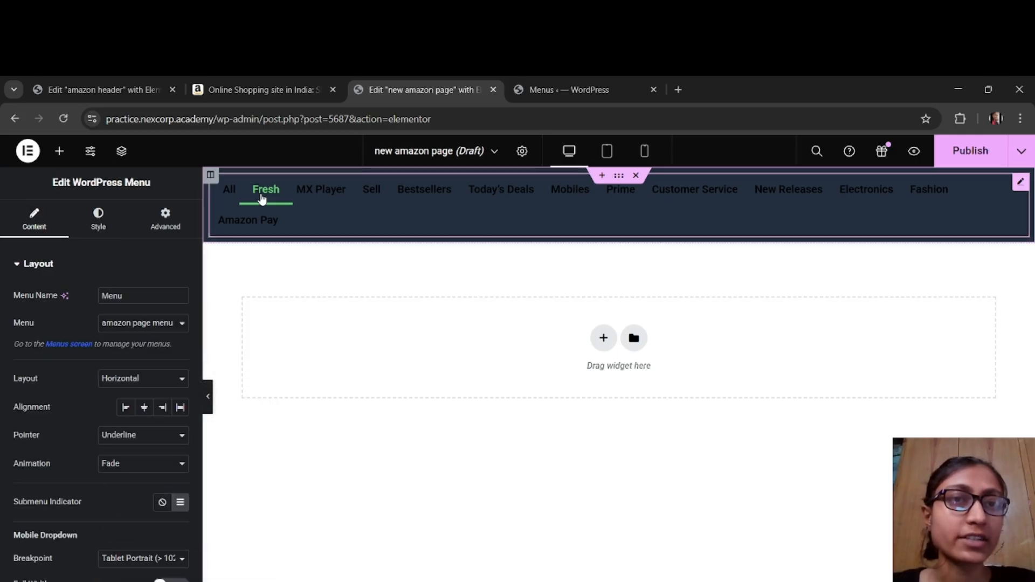
click(102, 229)
click(179, 353)
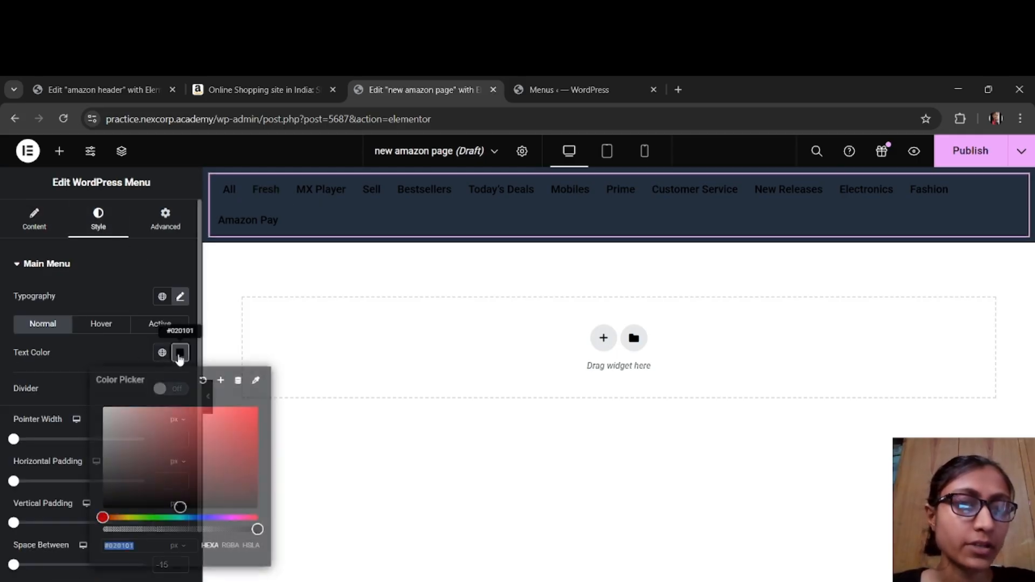
click(107, 416)
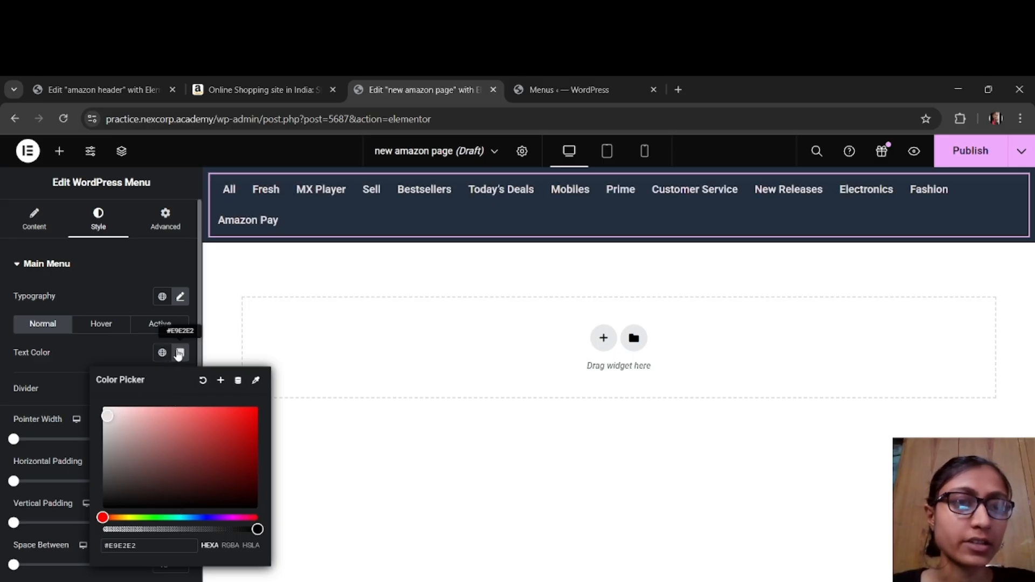
click(180, 353)
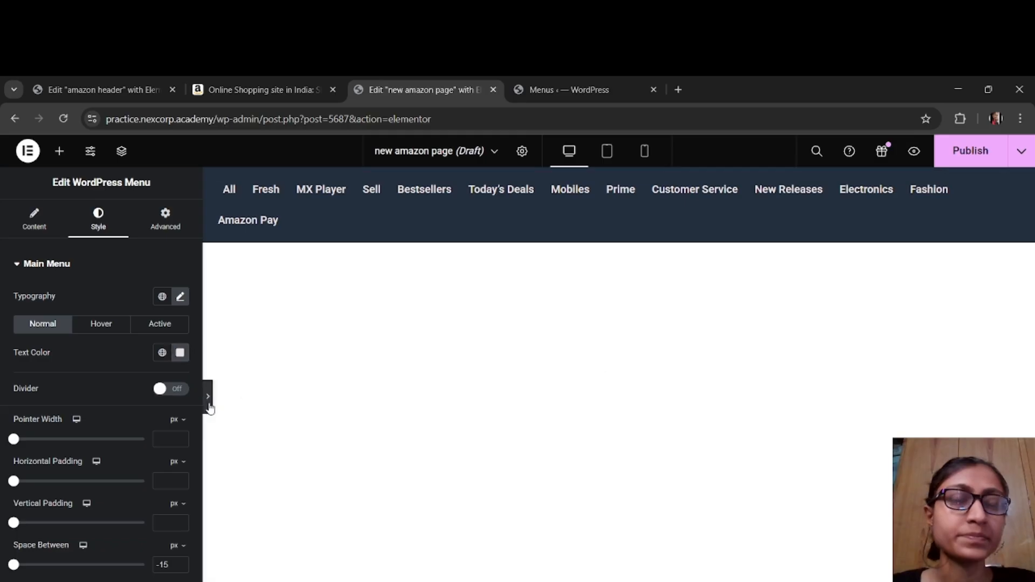
click(207, 397)
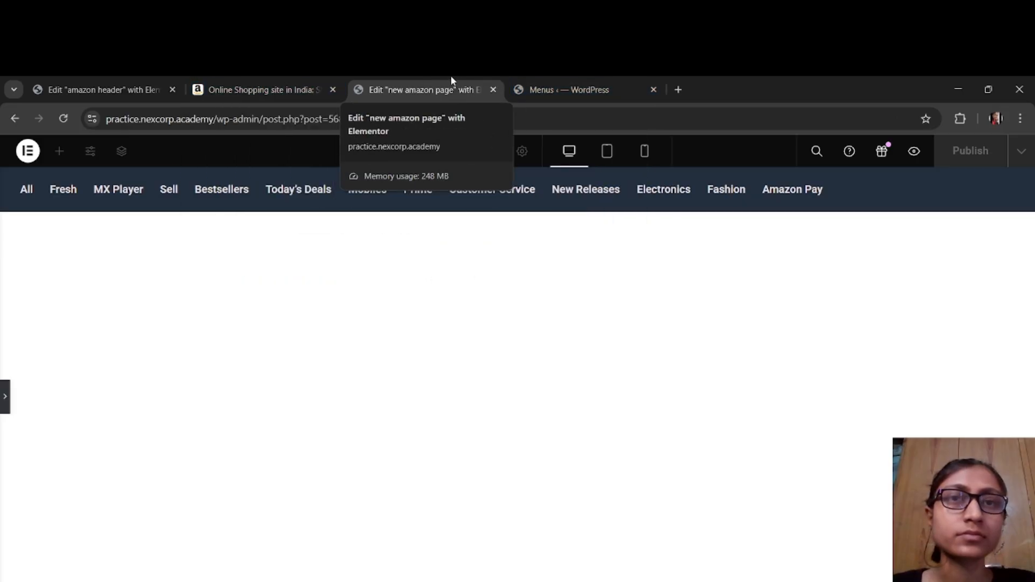
Step: Close the WordPress Menus page and compare the new menu bar with amazon.in and the amazon header template
click(653, 90)
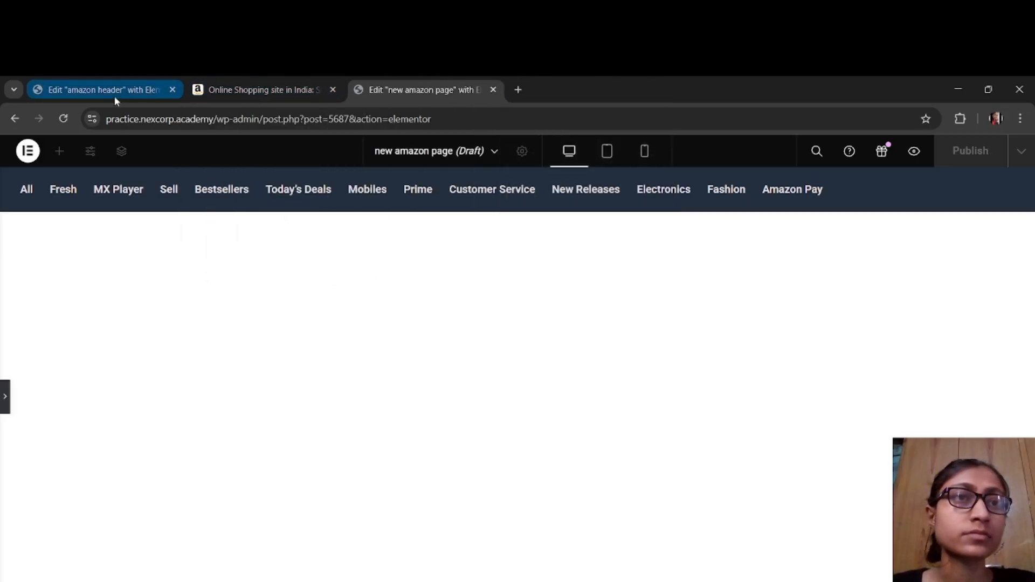
click(121, 86)
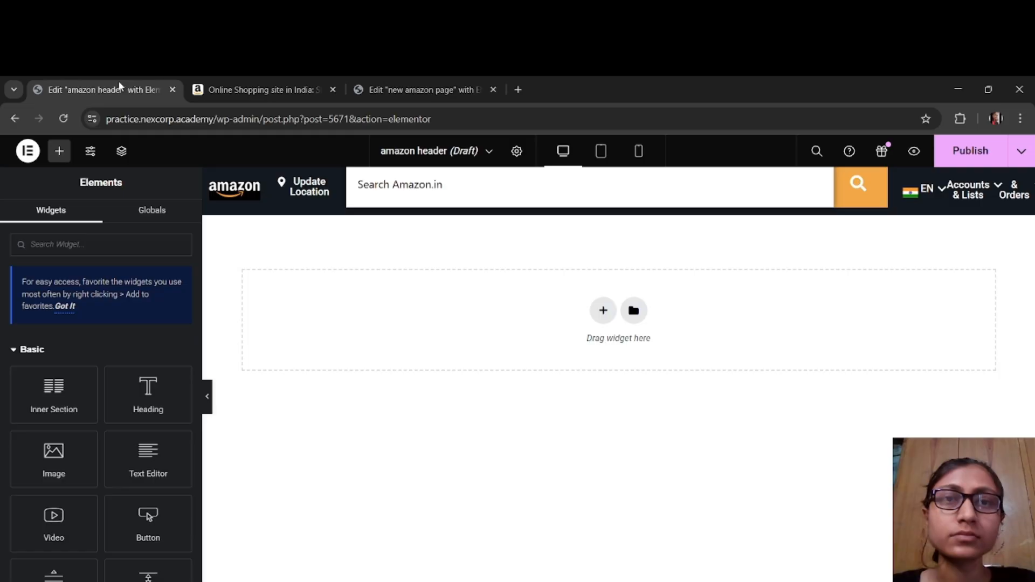
click(257, 90)
click(394, 87)
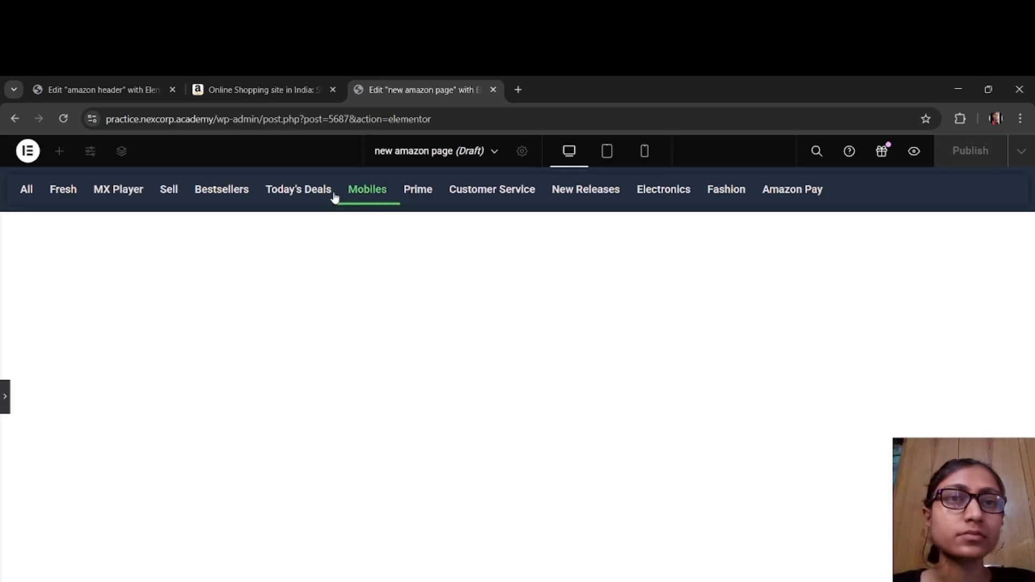
click(249, 90)
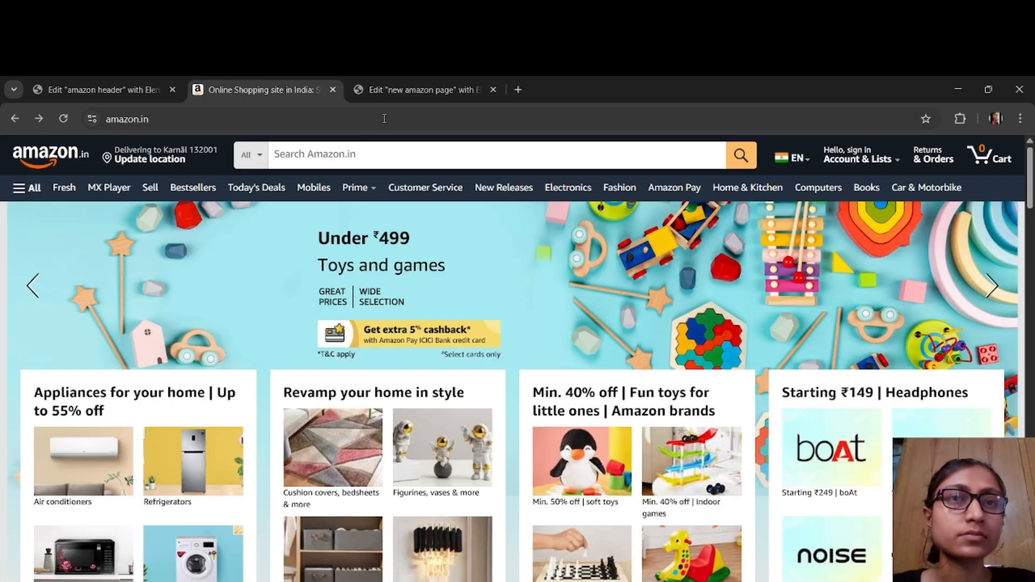
click(407, 91)
click(218, 92)
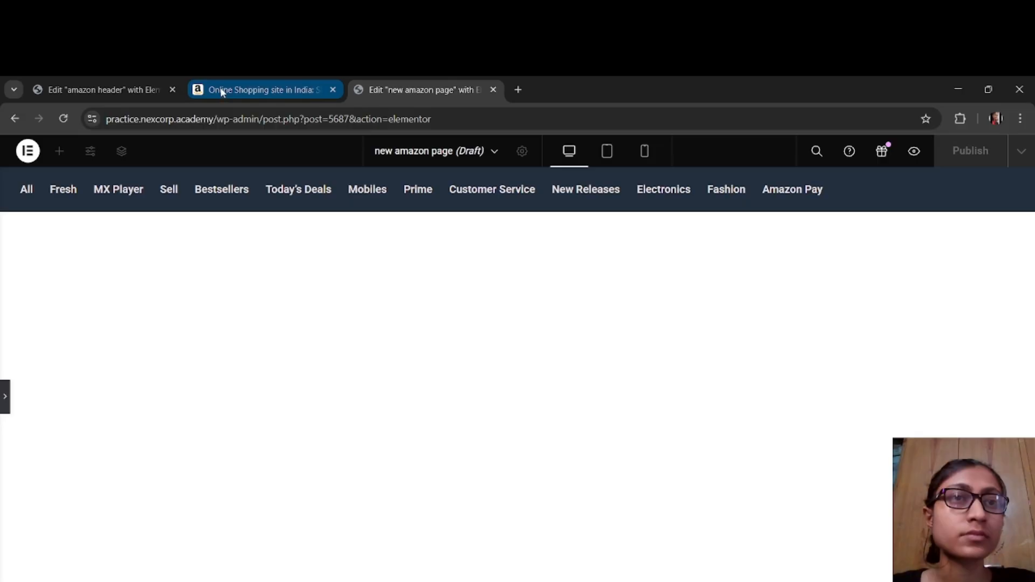
click(73, 95)
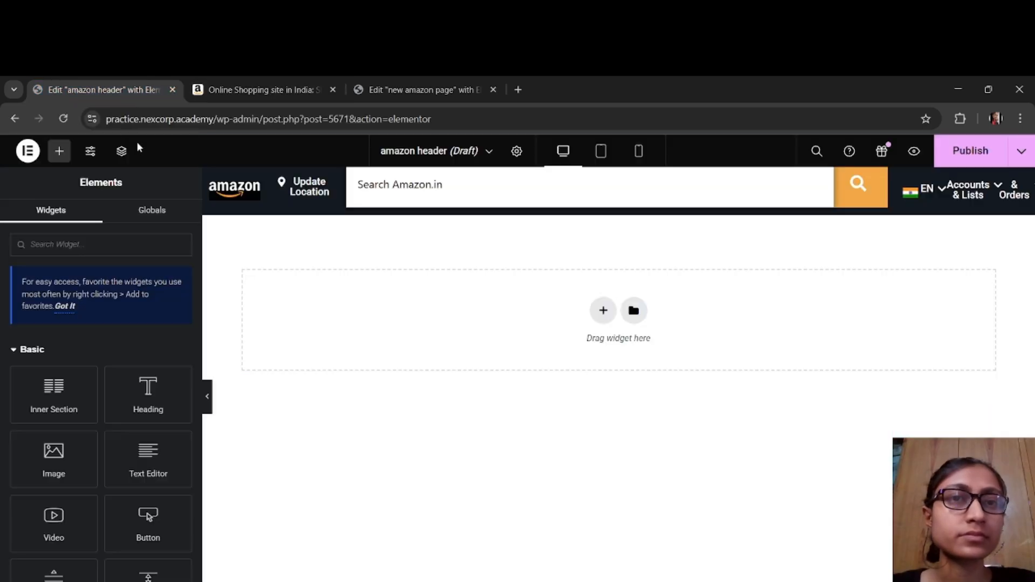
click(220, 92)
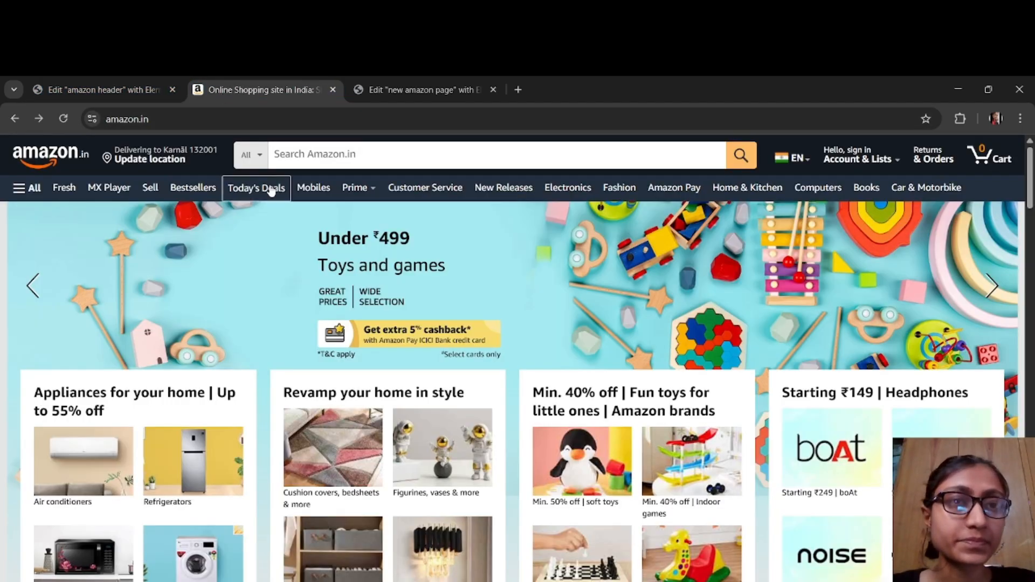
click(396, 95)
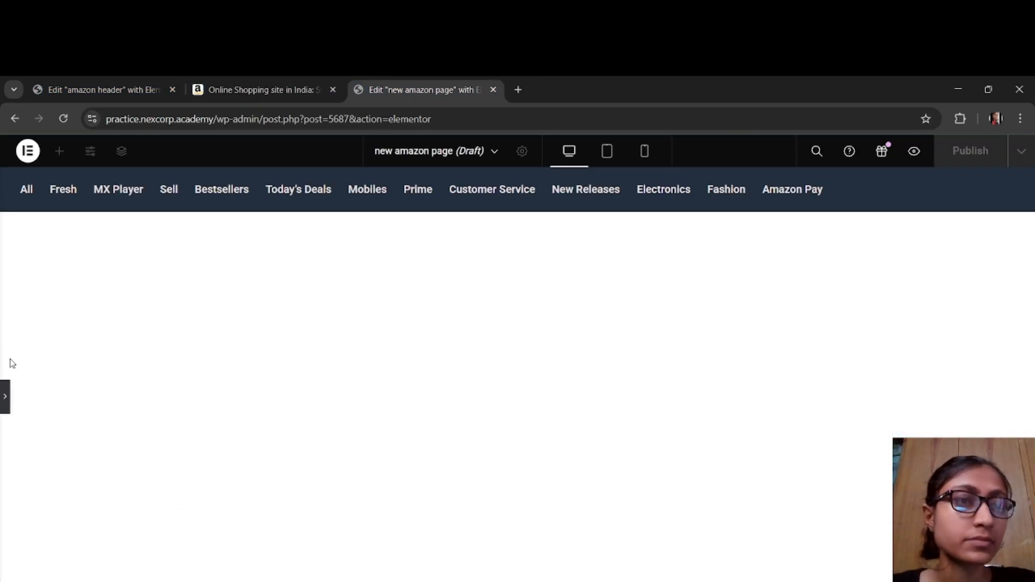
Step: Unlink the menu section's margins and set the top margin to -29 px and the bottom margin to 2 px
click(5, 396)
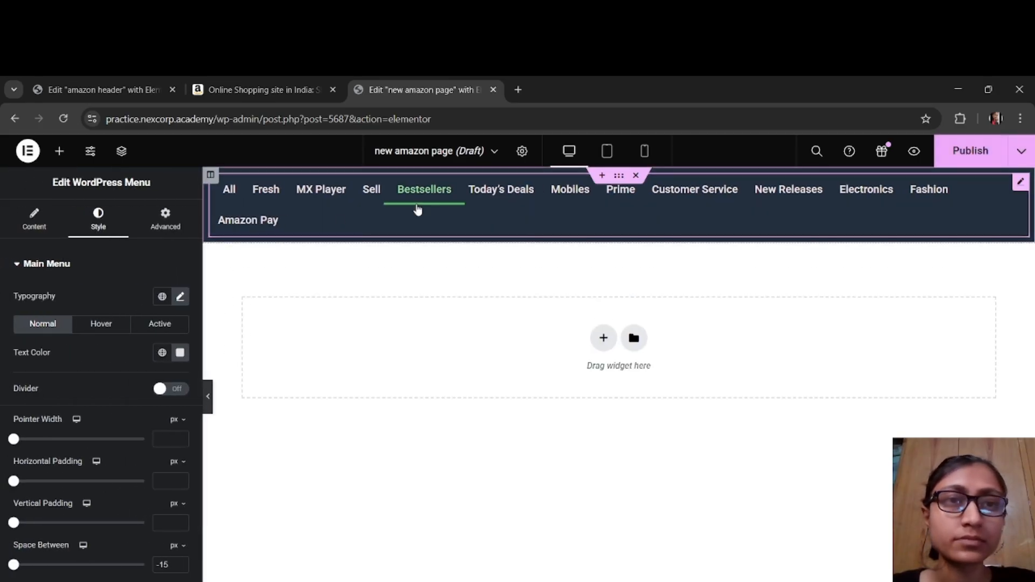
click(619, 176)
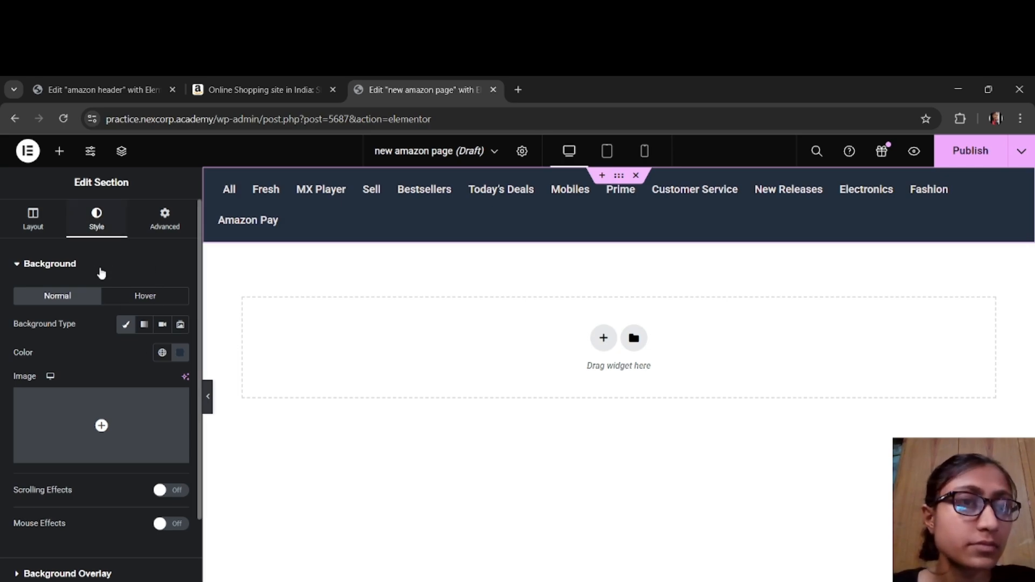
click(53, 226)
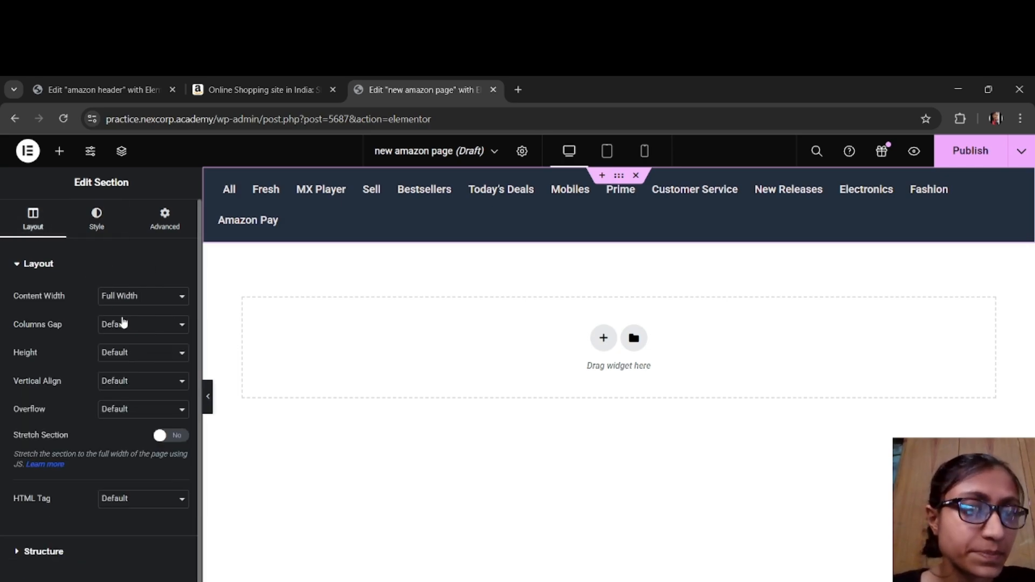
click(164, 220)
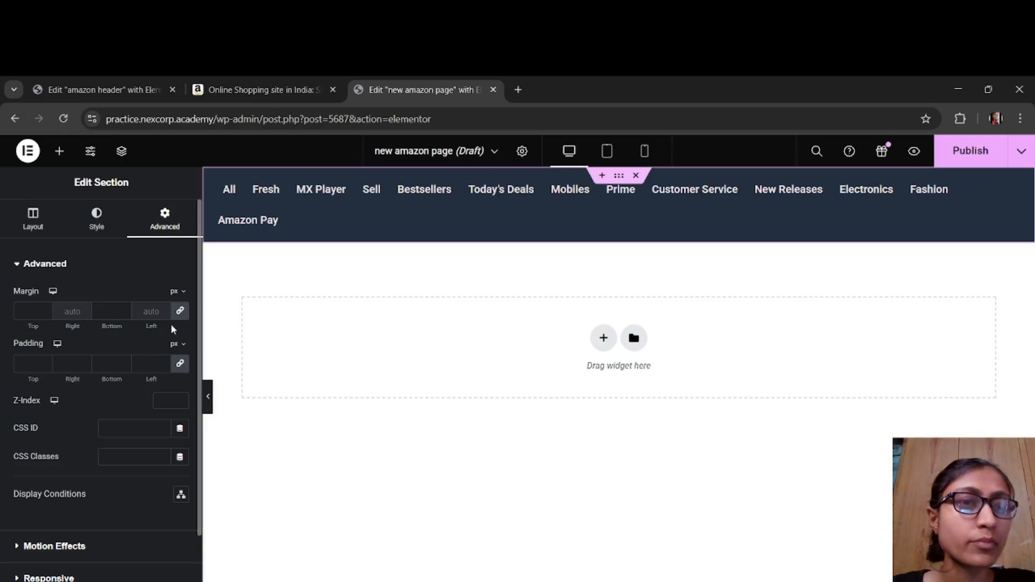
click(180, 312)
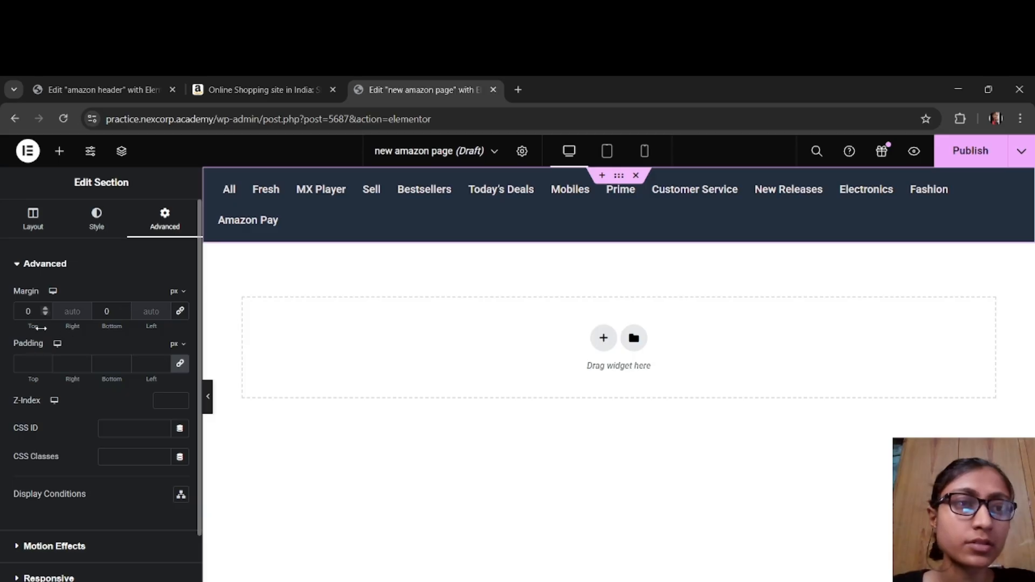
drag(33, 326, 14, 327)
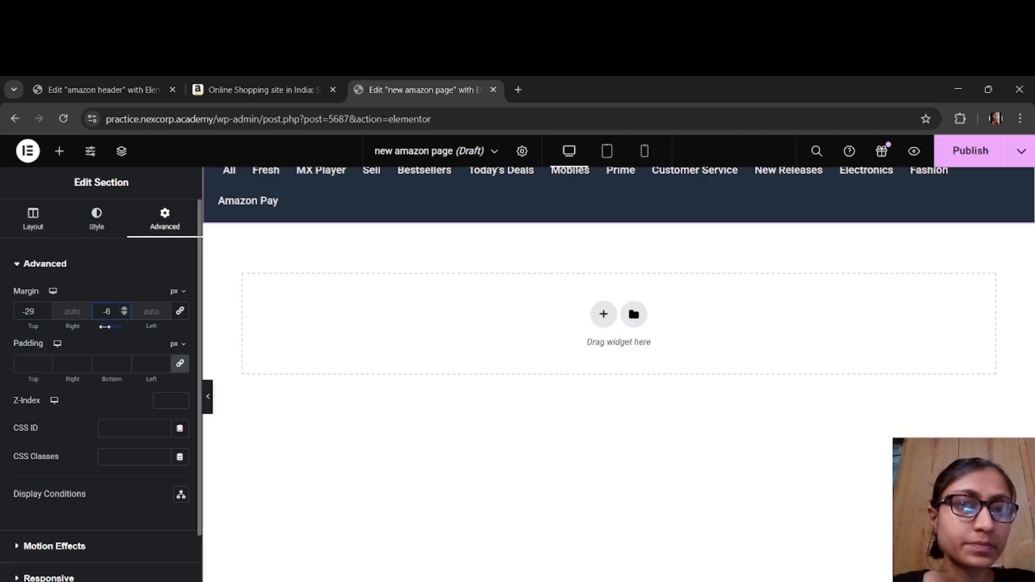
drag(109, 327, 115, 328)
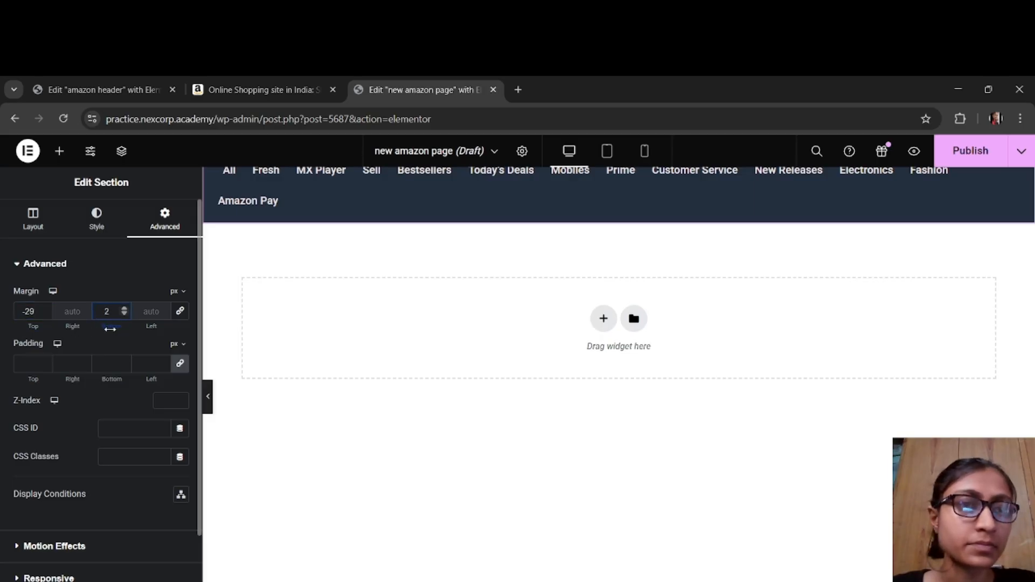
Step: Unlink the section's padding, set the top padding to -2 px after trying 7, preview at full width and select the menu widget
click(180, 364)
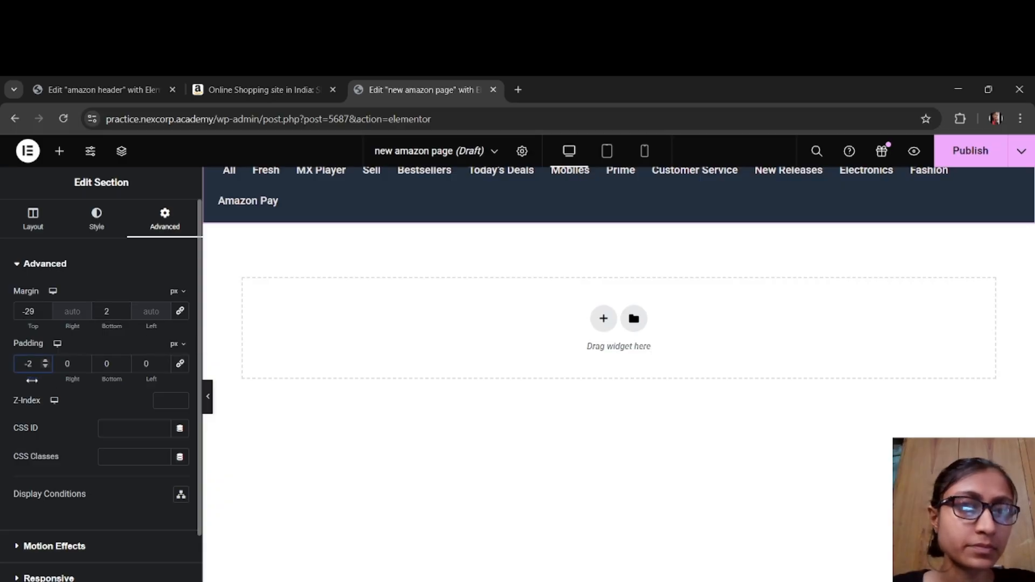
drag(27, 381, 37, 380)
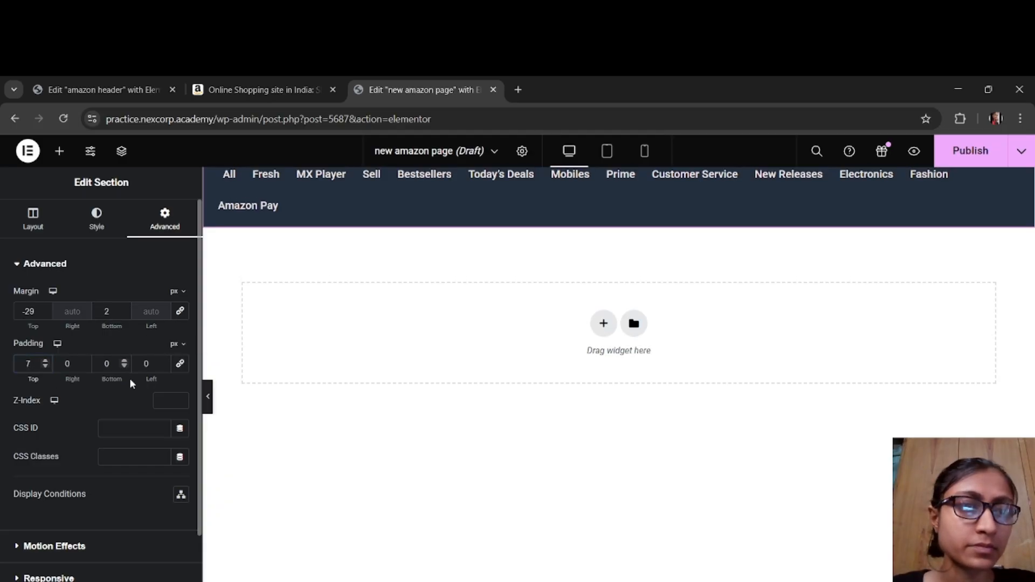
drag(36, 378, 30, 379)
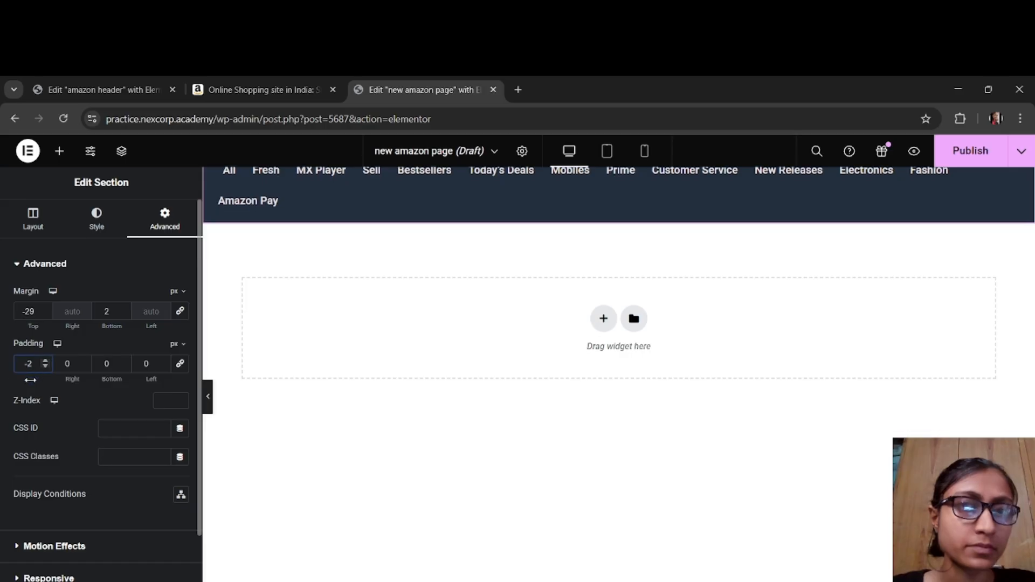
mouse_move(119, 379)
mouse_down()
mouse_move(134, 380)
mouse_move(119, 382)
mouse_up()
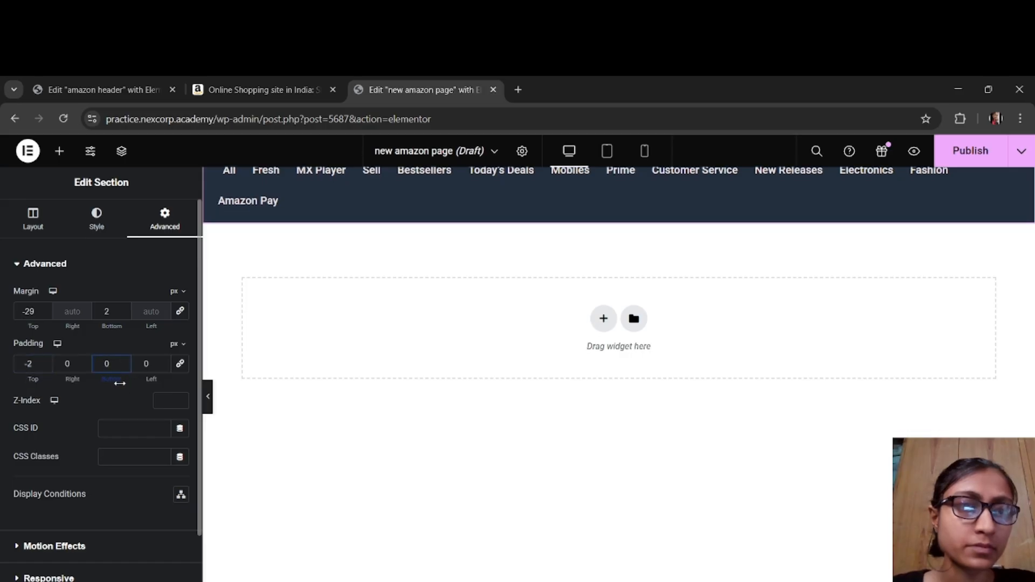
click(208, 397)
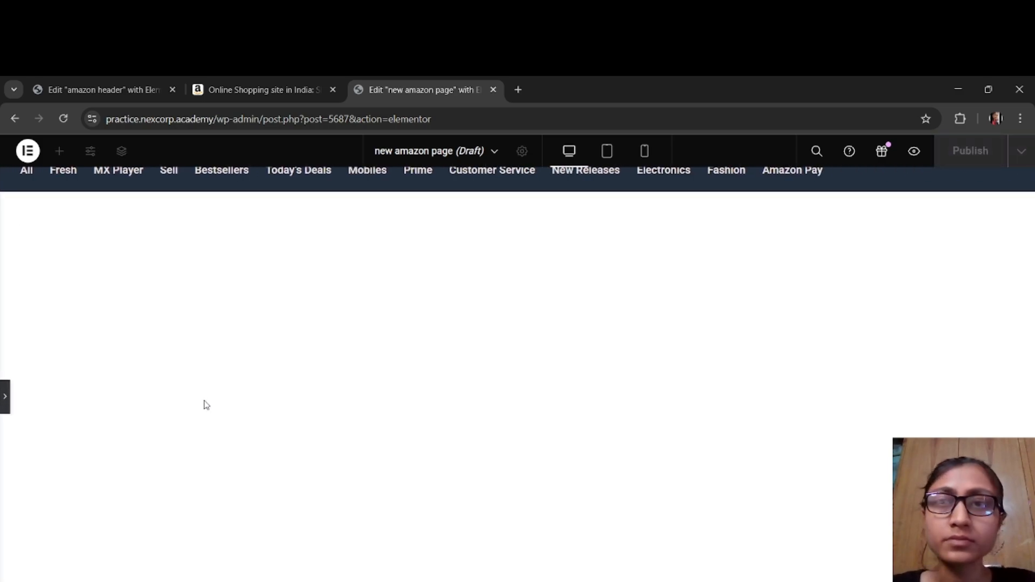
click(5, 405)
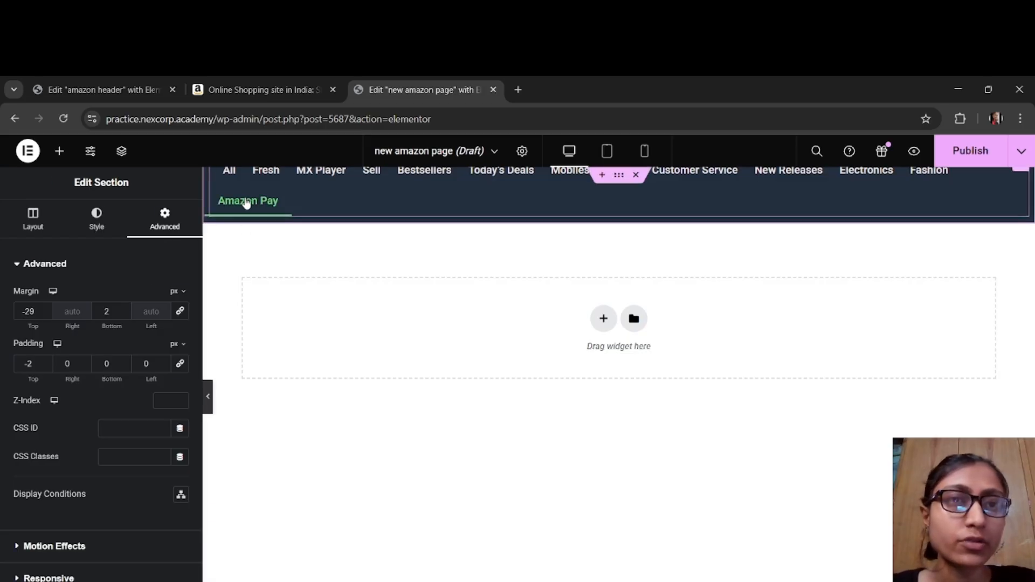
click(246, 202)
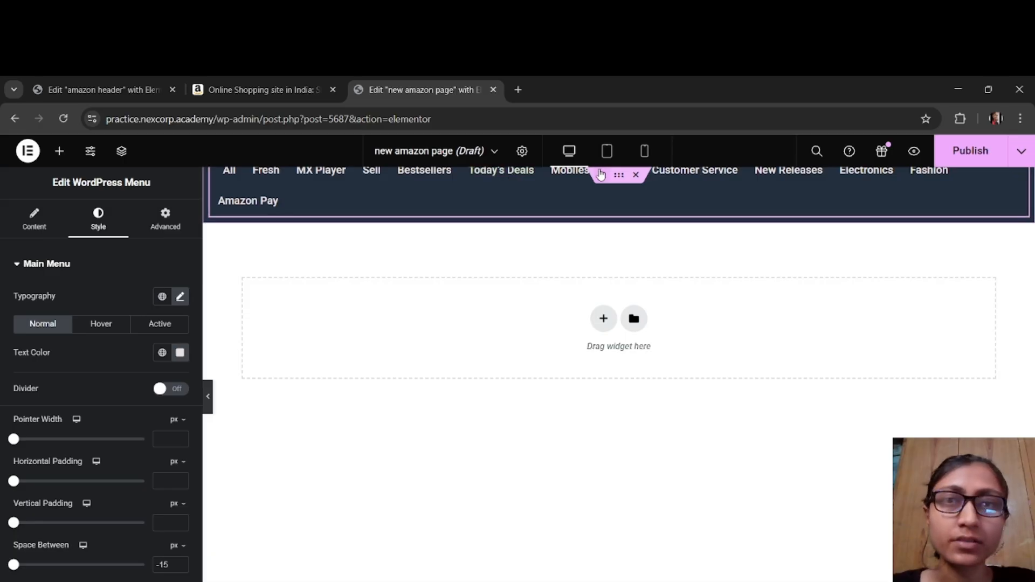
Step: Set the menu section's top margin to -17 px and preview the menu bar at full width
click(619, 174)
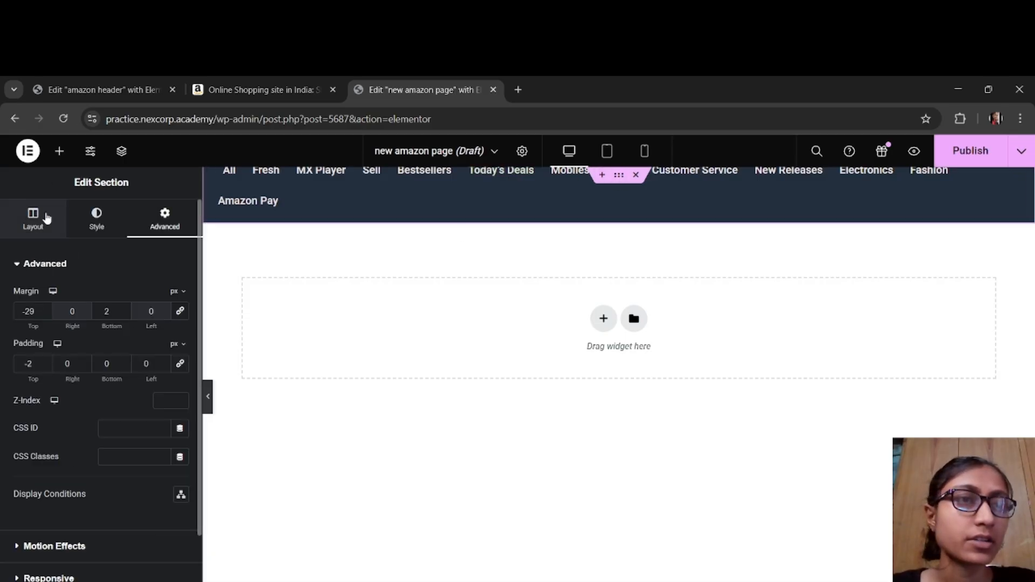
click(55, 220)
click(165, 219)
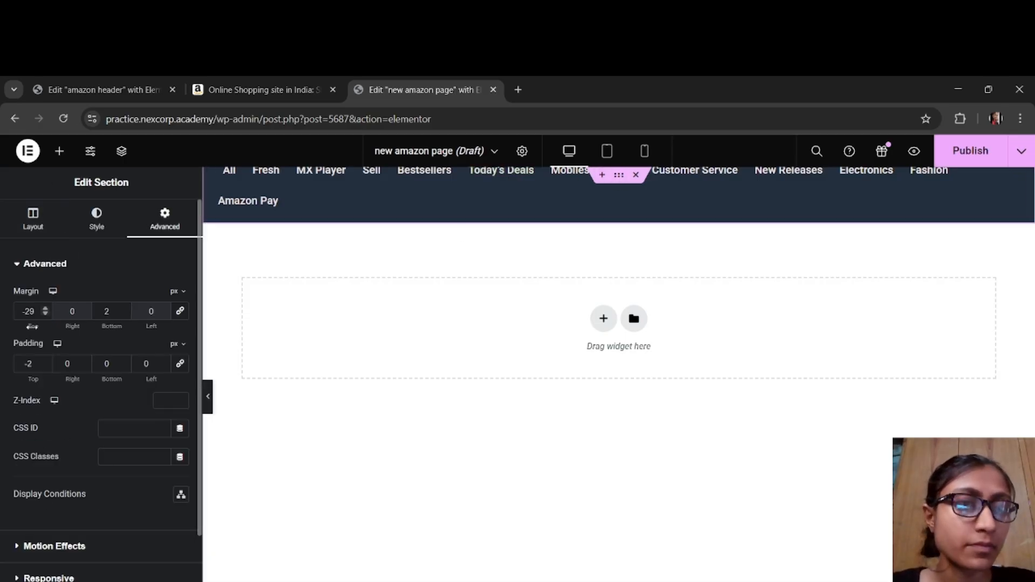
drag(33, 327, 39, 327)
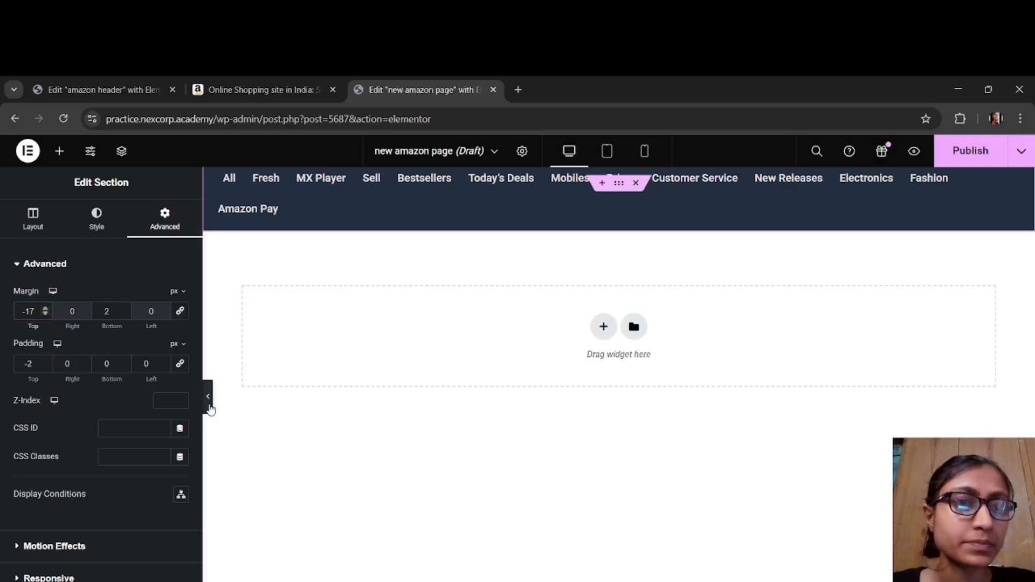
click(209, 397)
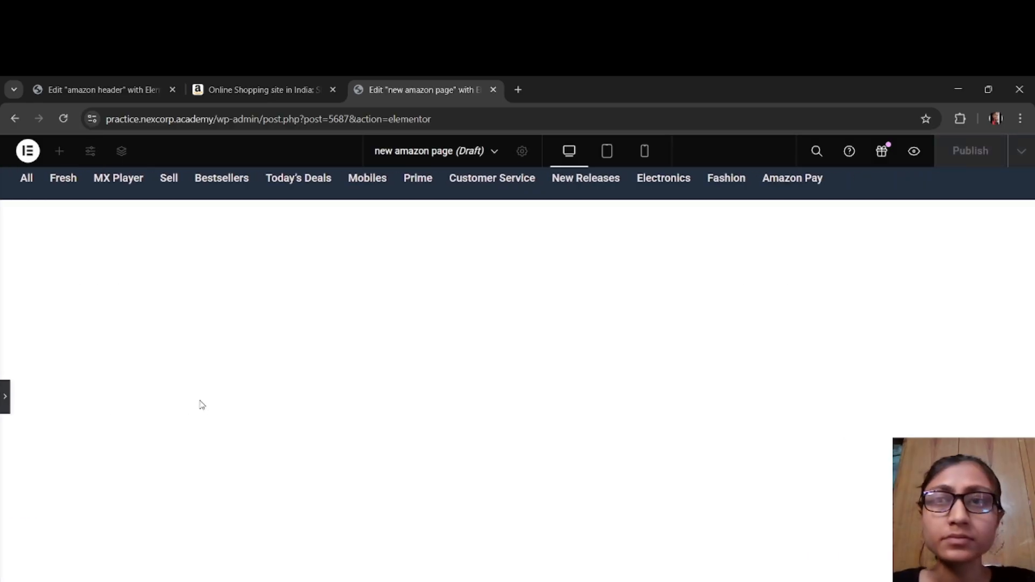
click(5, 397)
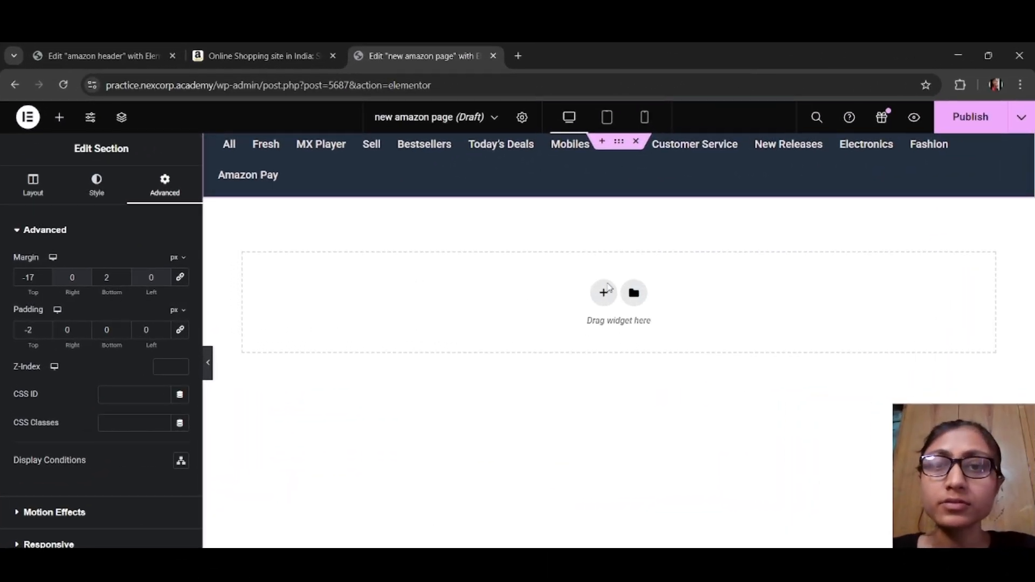
Step: Add a single-column section below the menu and set its content width to Full Width
click(605, 291)
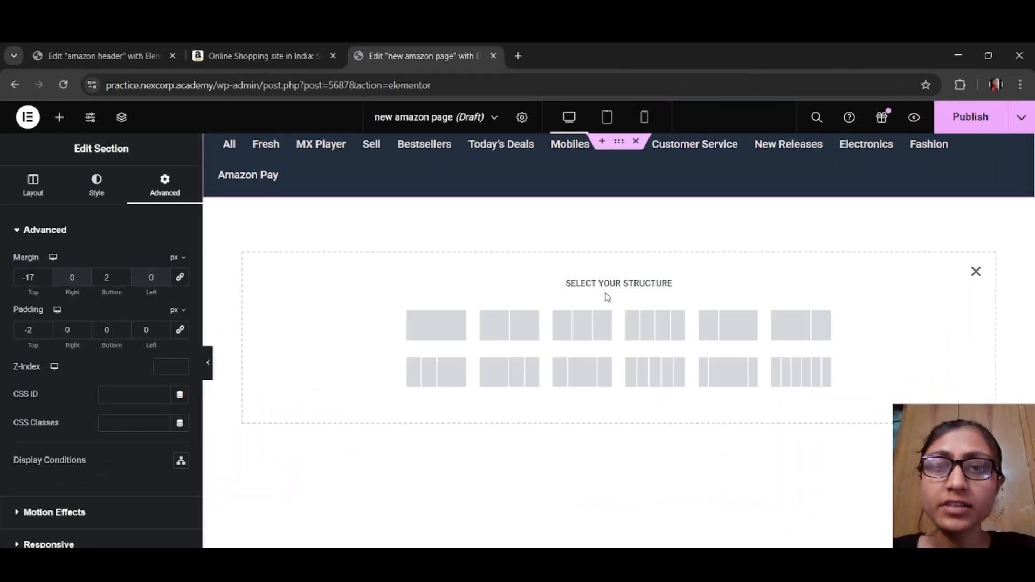
click(447, 341)
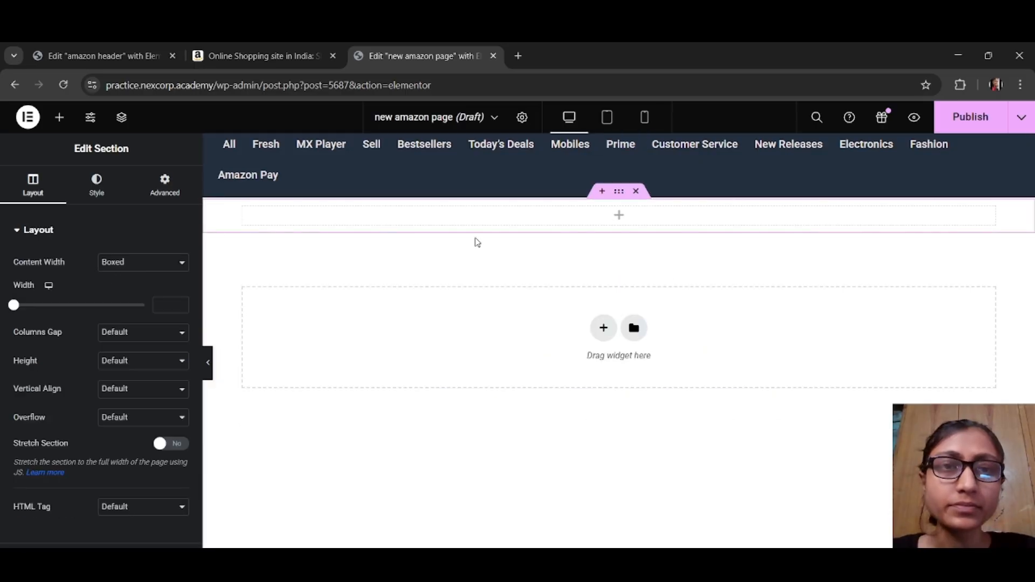
click(147, 265)
click(151, 295)
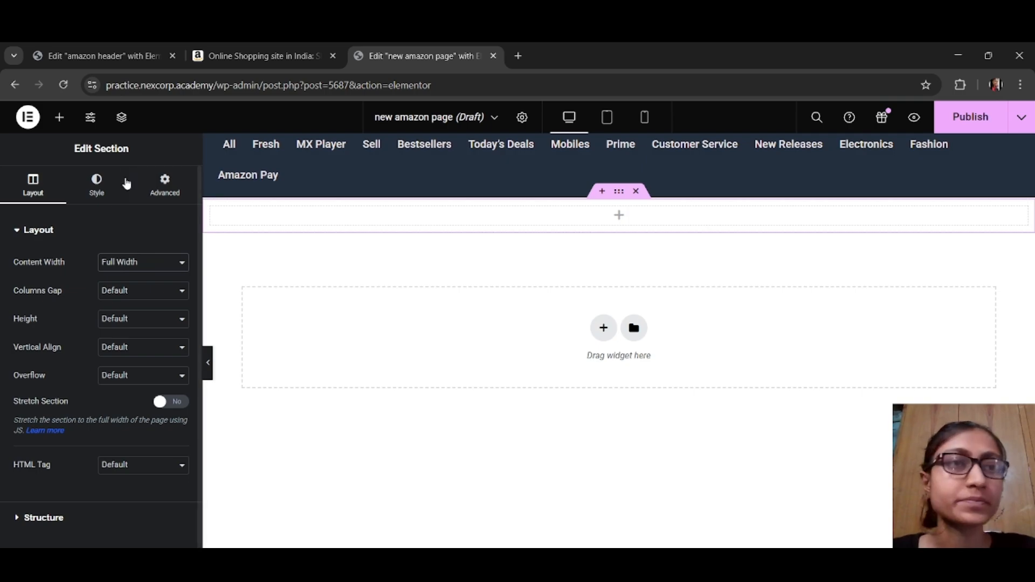
Step: Add a Button widget with the text All to the new section and set its width to Inline (auto)
click(60, 118)
click(144, 506)
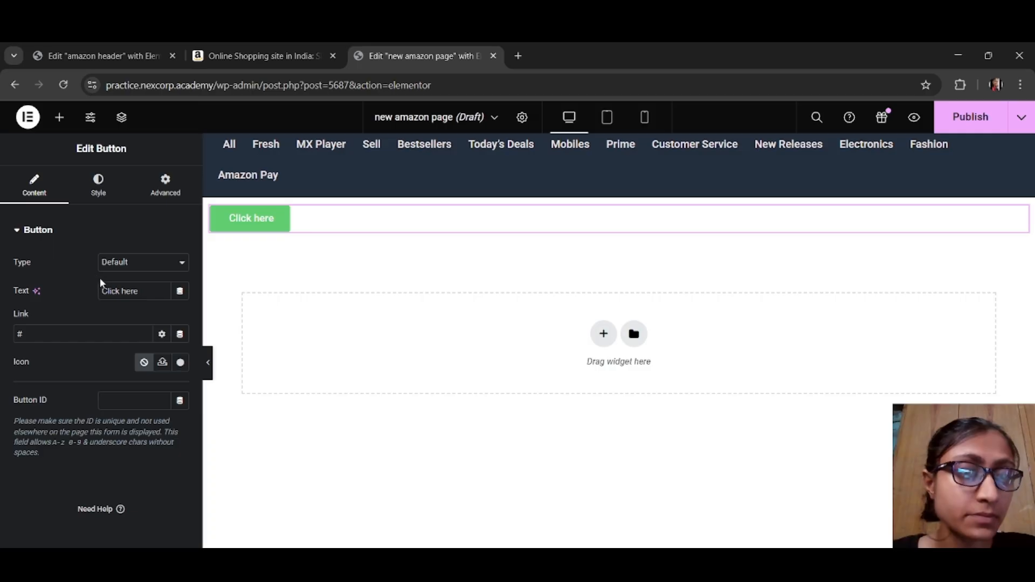
drag(146, 291, 84, 297)
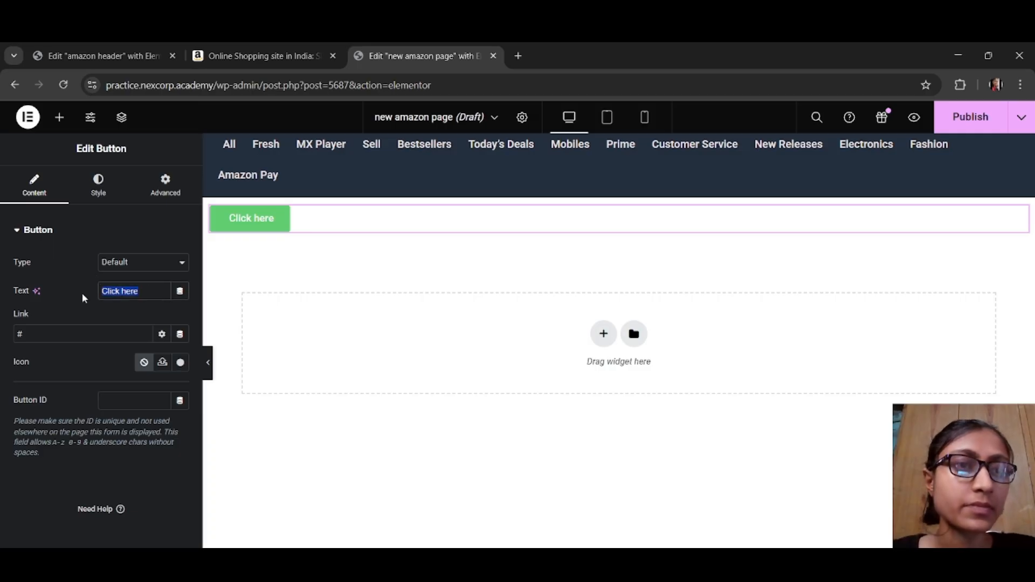
text(All)
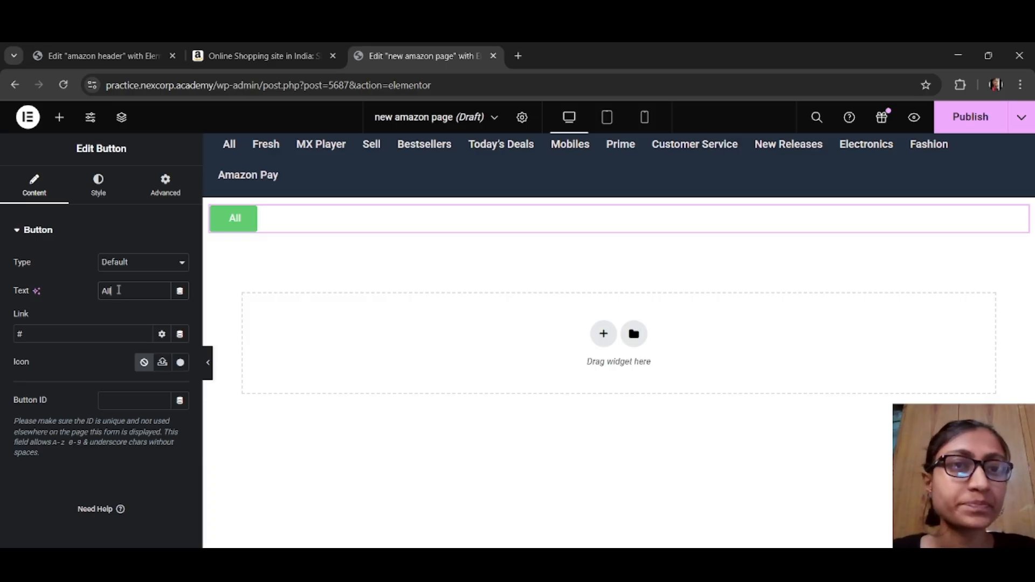
click(165, 185)
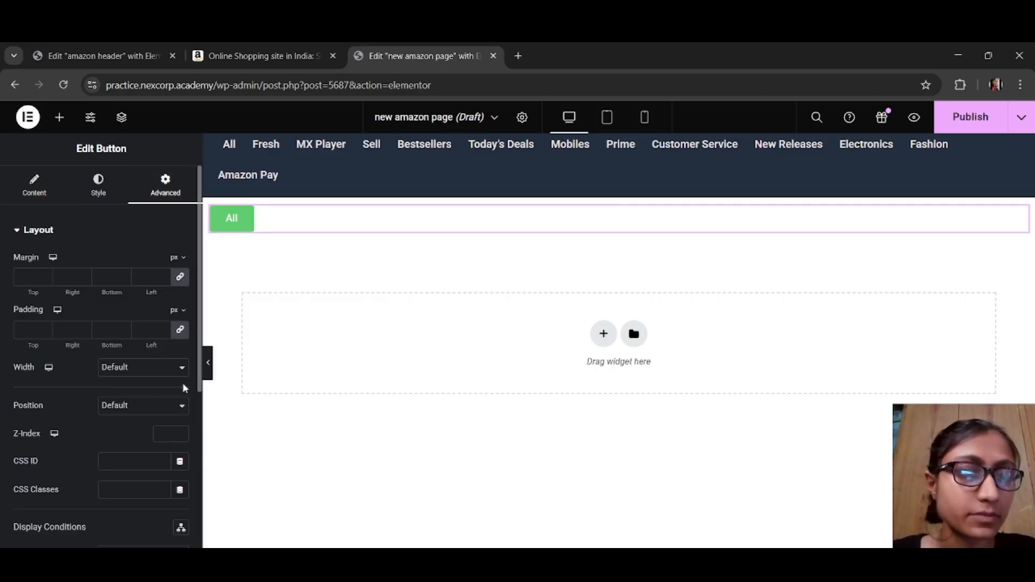
click(157, 369)
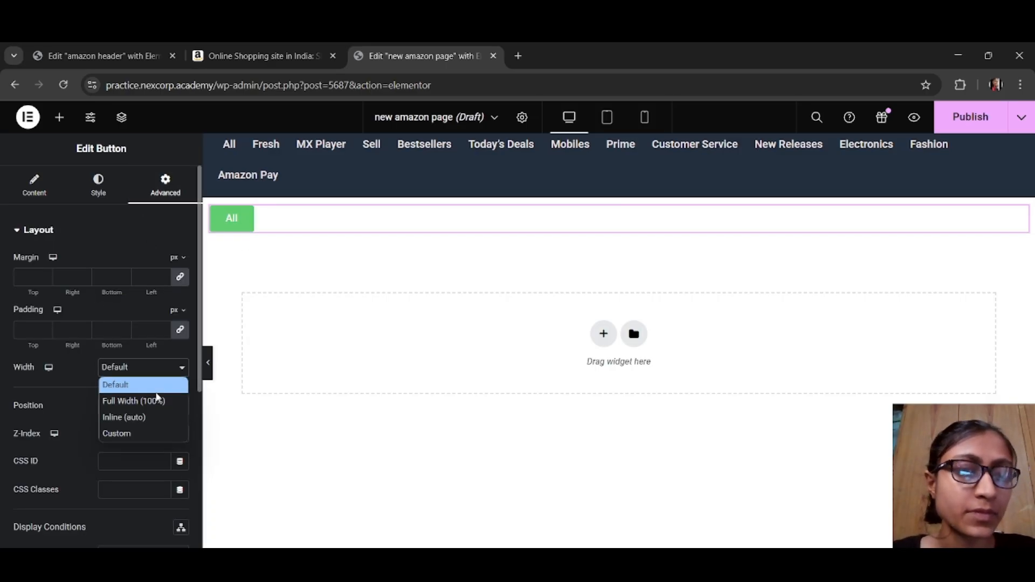
click(159, 418)
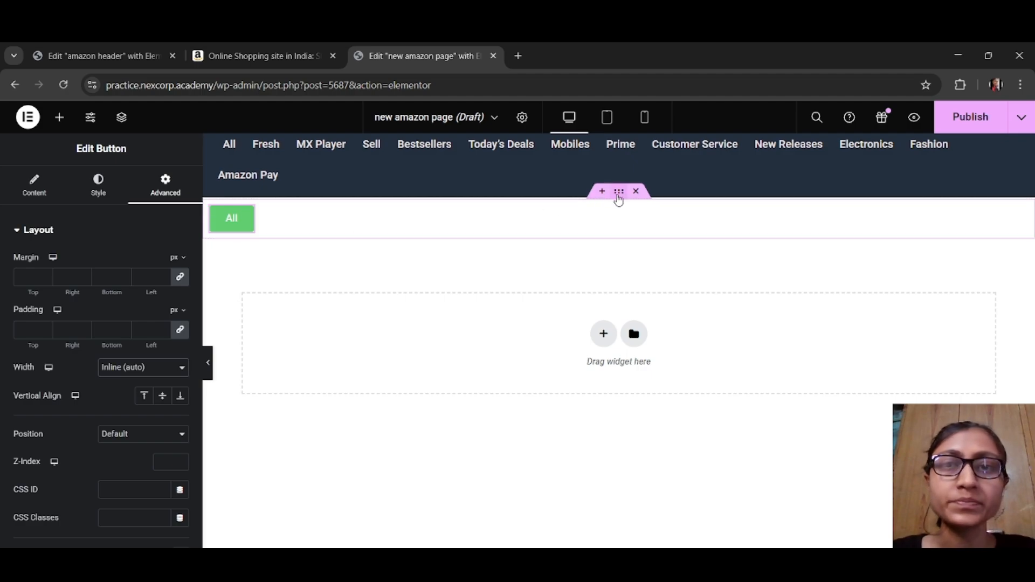
Step: Give the button's section a classic background in dark blue #232F3E
click(618, 193)
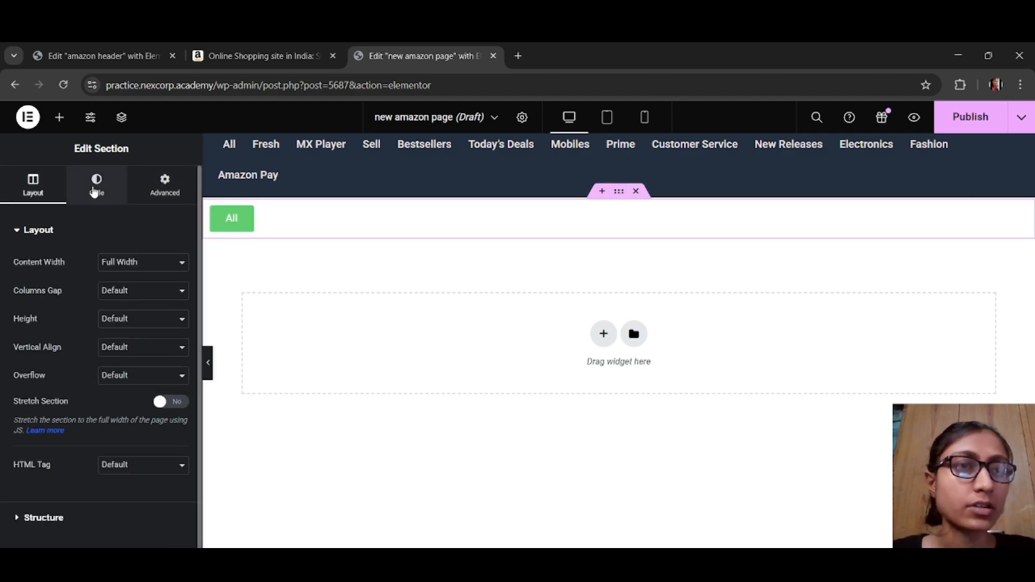
click(96, 192)
click(126, 292)
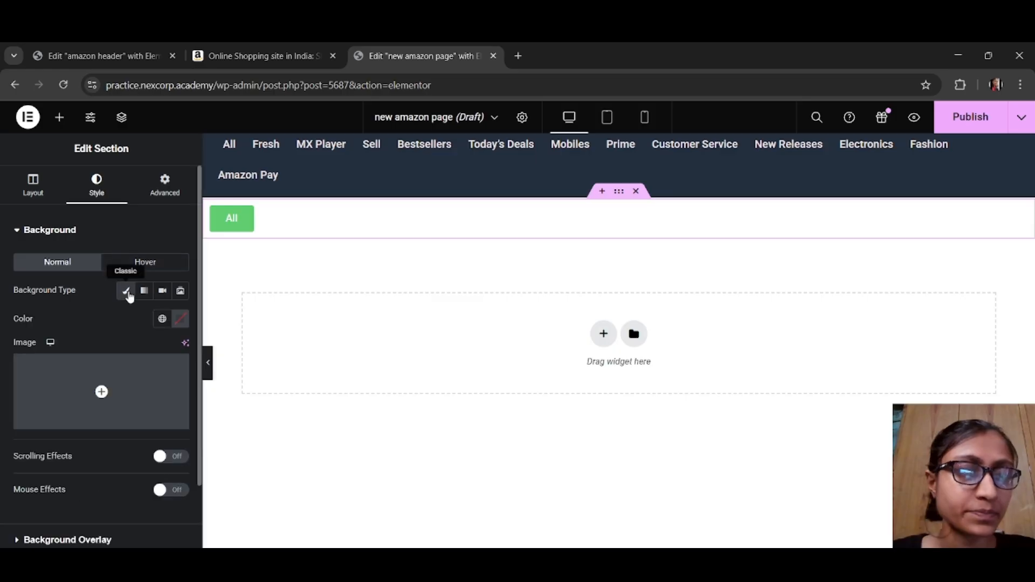
click(183, 322)
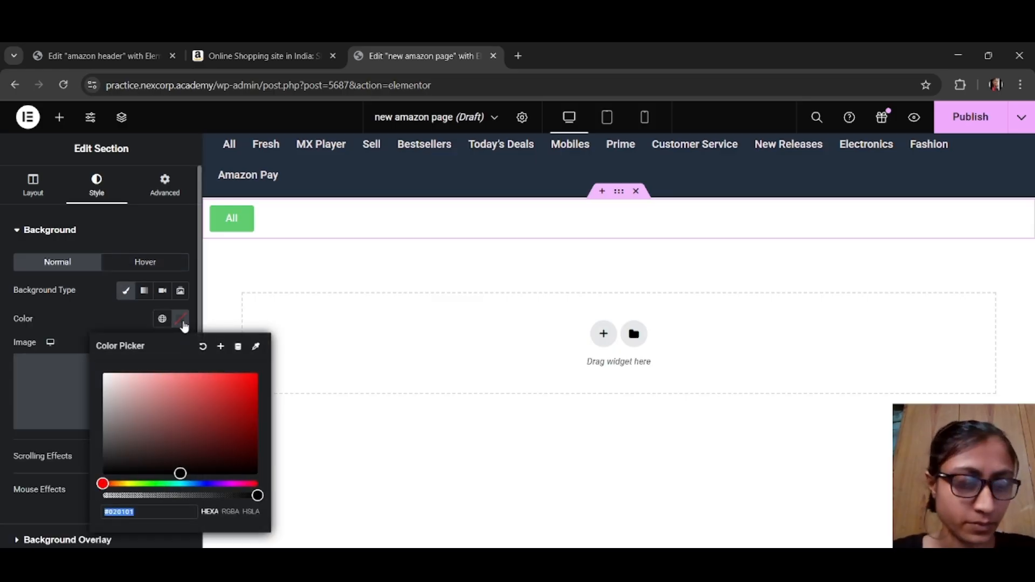
text(#232F3E)
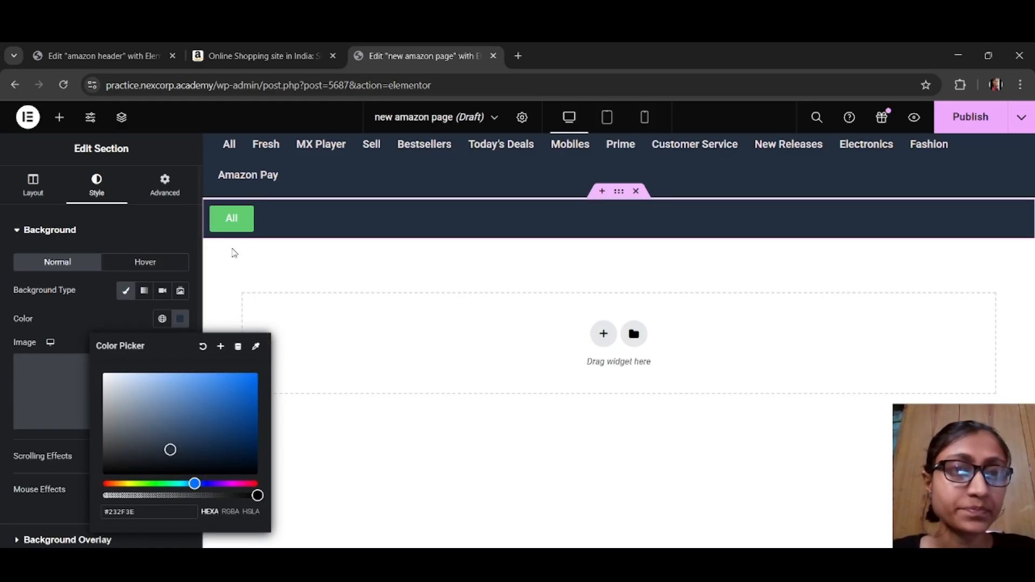
click(188, 320)
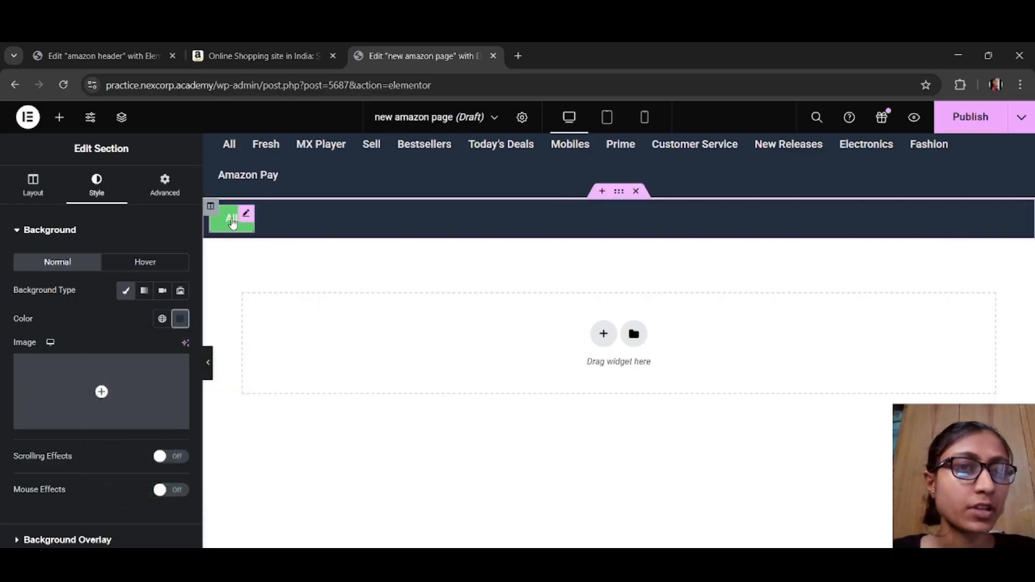
Step: Make the All button's normal background color fully transparent and preview the row at full width
click(232, 223)
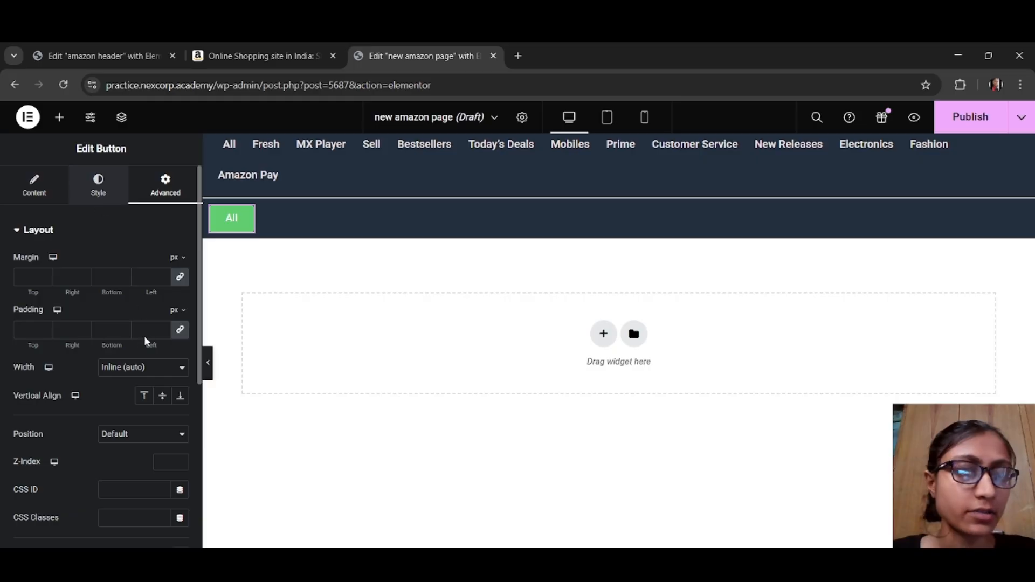
click(180, 378)
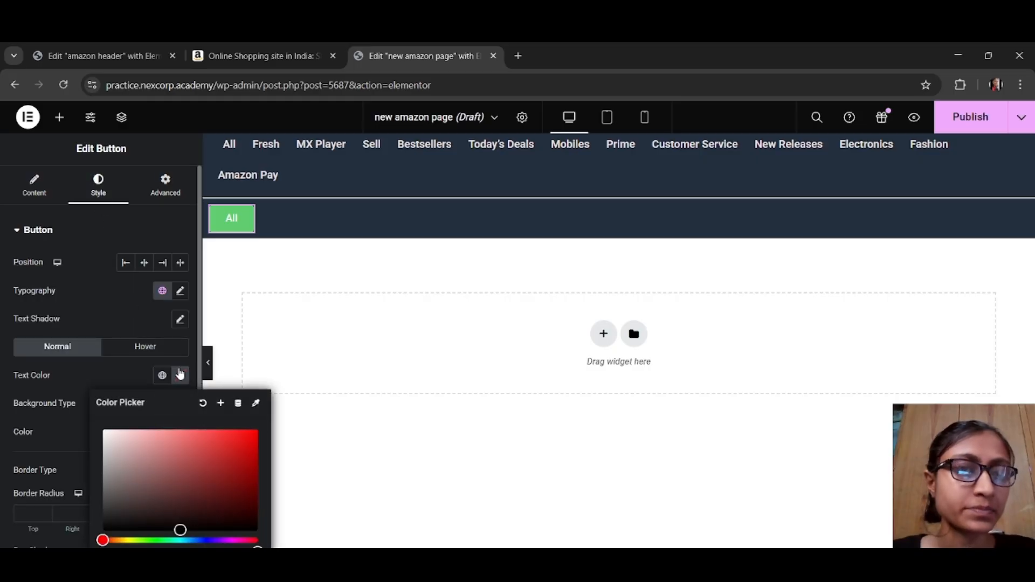
click(124, 318)
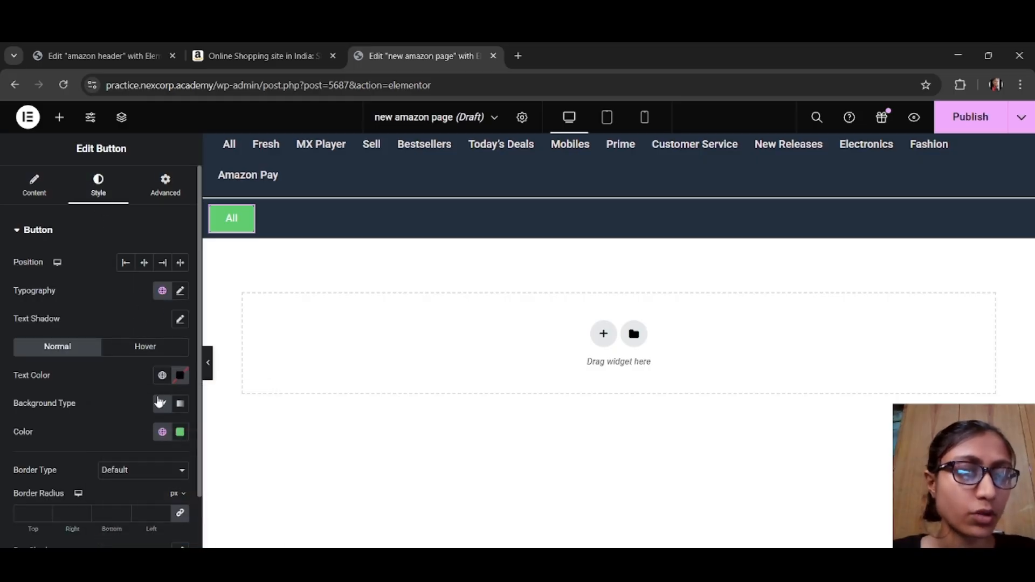
click(180, 432)
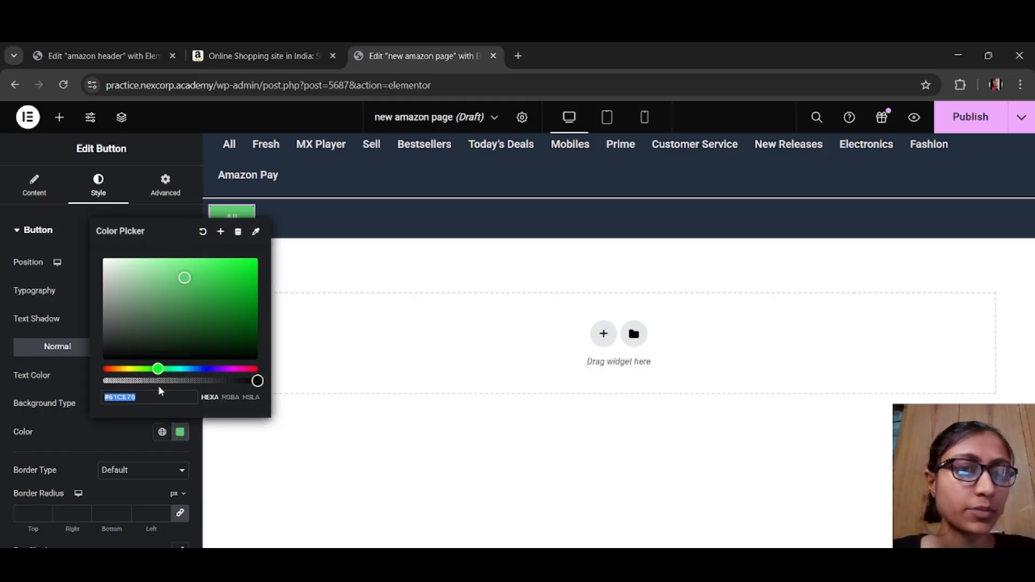
drag(157, 381, 84, 384)
click(180, 440)
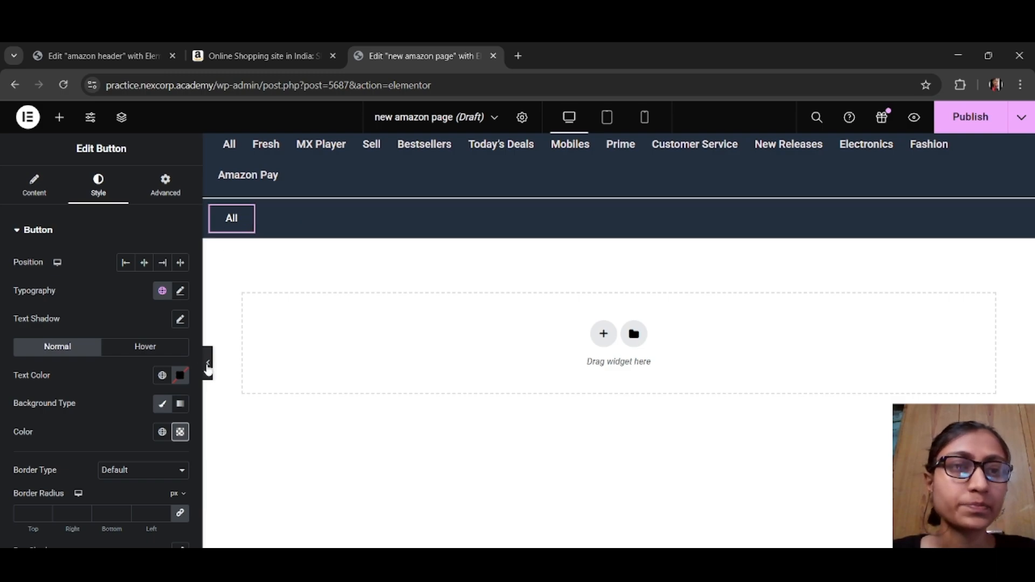
click(209, 366)
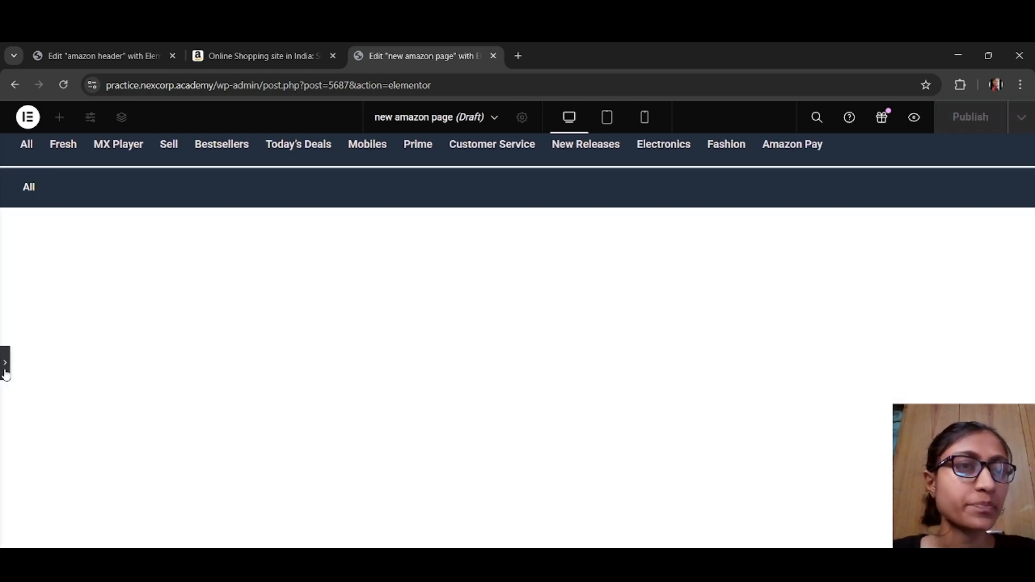
click(5, 370)
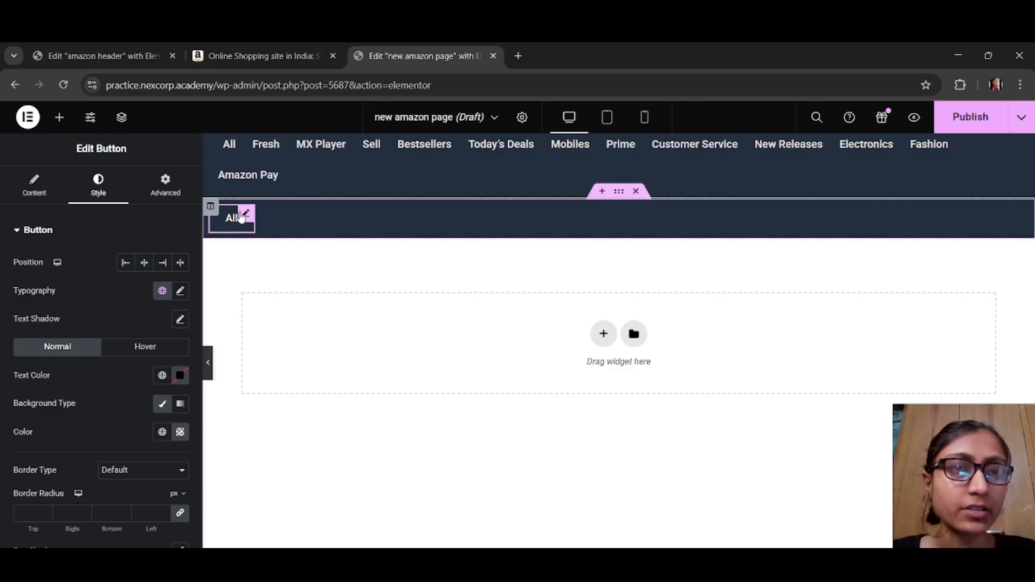
Step: Duplicate the All button ten times so the button row holds eleven All buttons
right_click(242, 216)
click(280, 257)
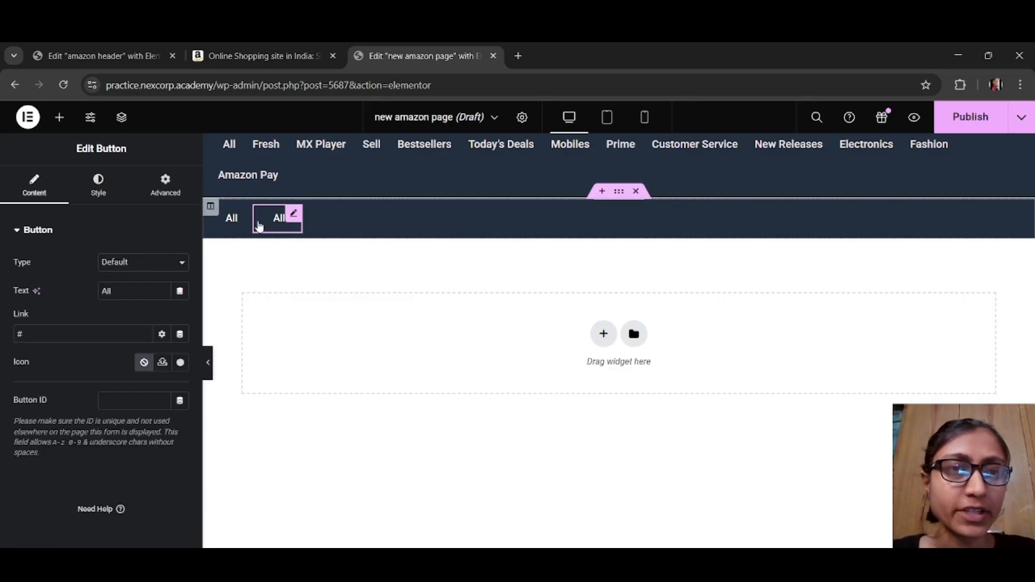
right_click(291, 212)
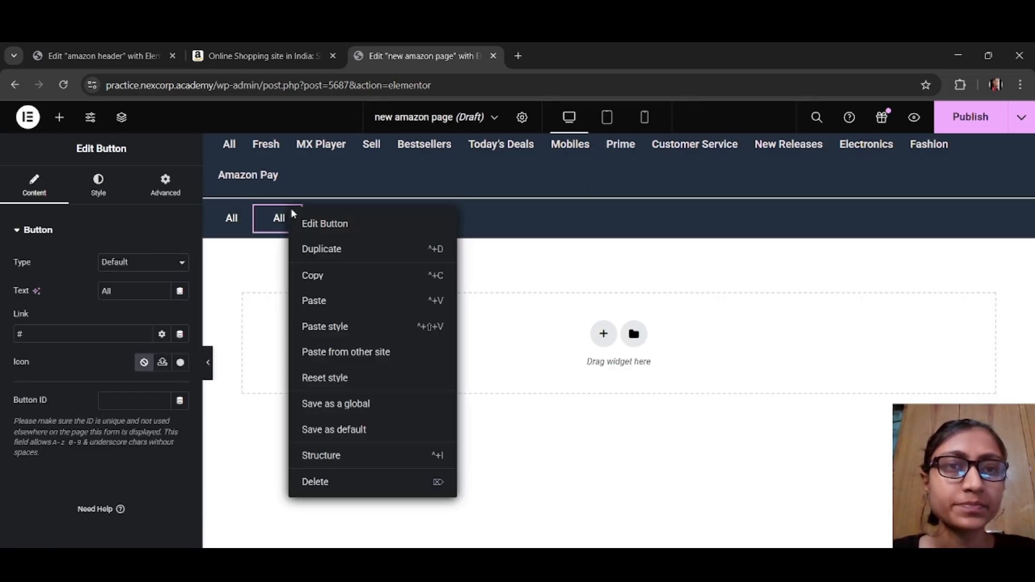
click(301, 249)
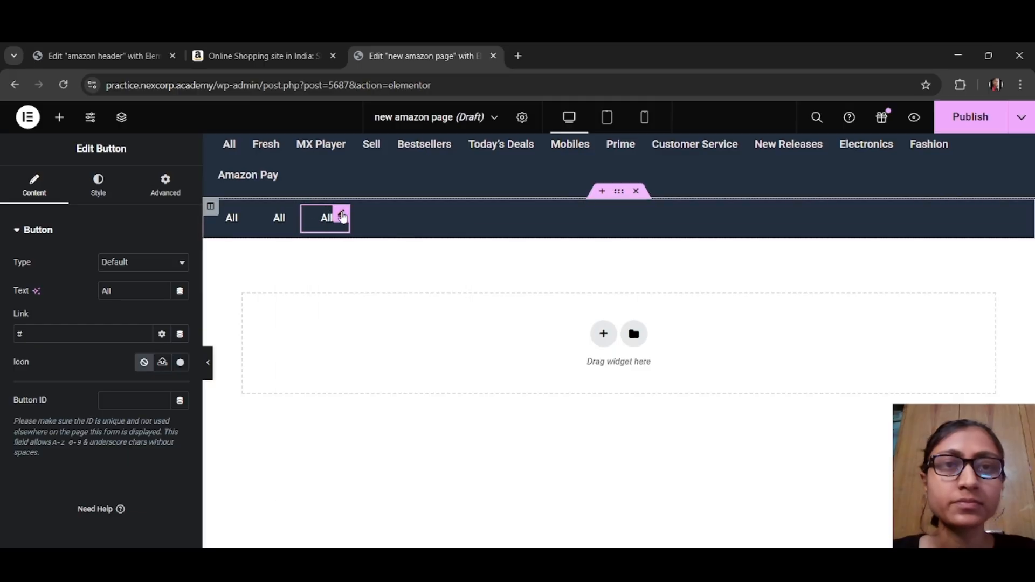
right_click(340, 216)
click(380, 260)
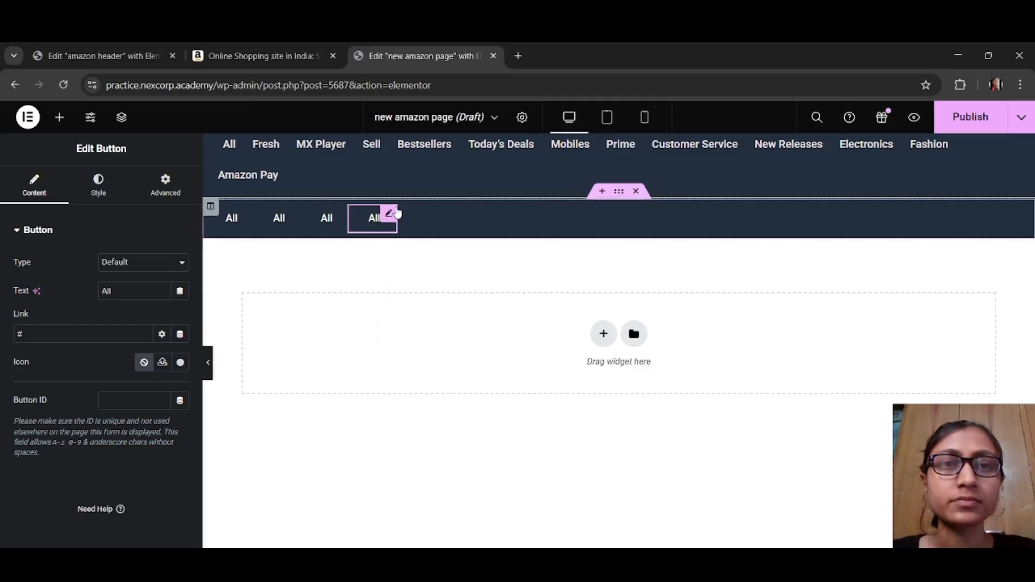
right_click(386, 213)
click(418, 252)
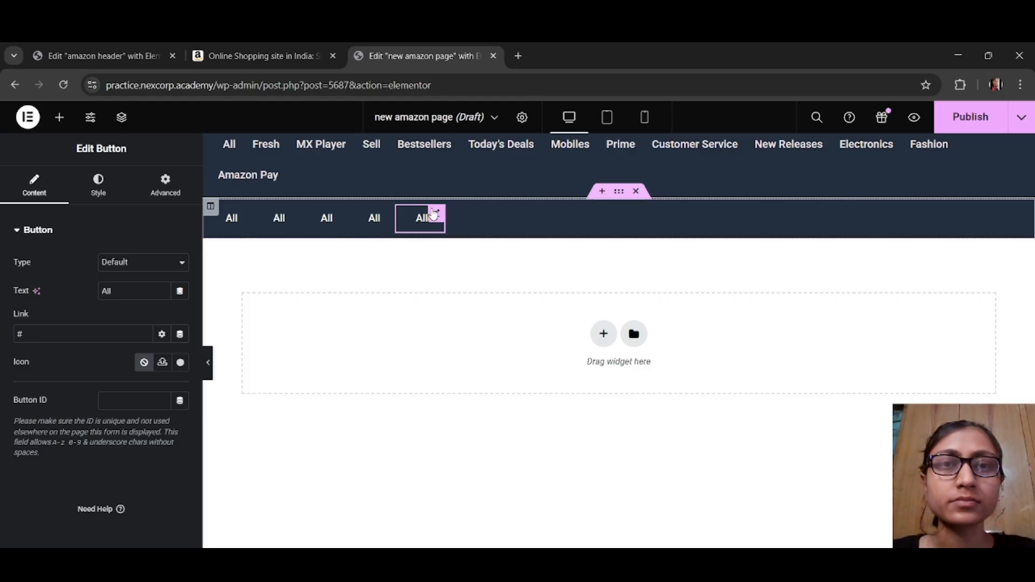
right_click(434, 214)
click(478, 252)
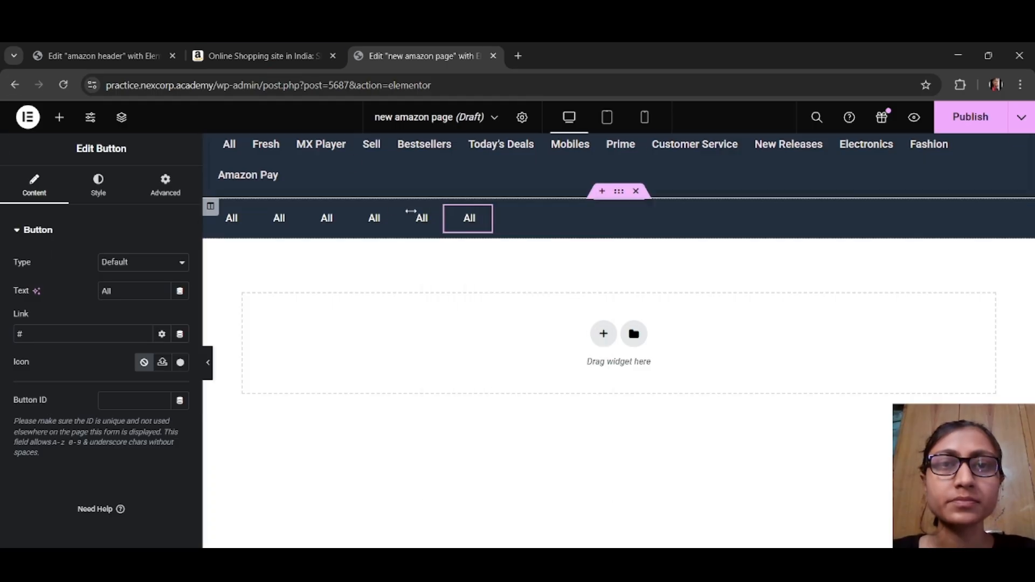
right_click(482, 212)
click(522, 248)
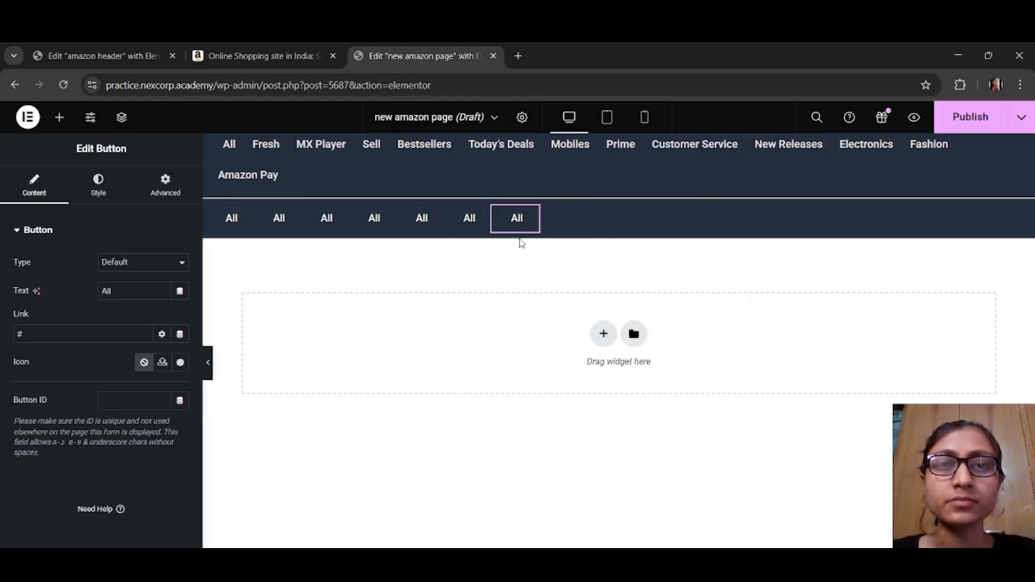
right_click(535, 214)
click(558, 254)
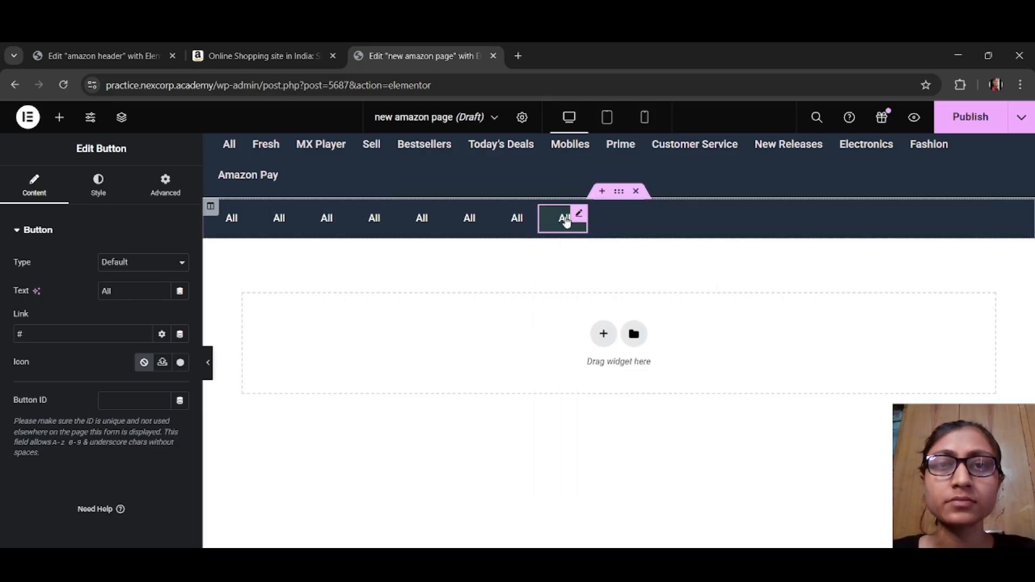
right_click(575, 214)
click(596, 254)
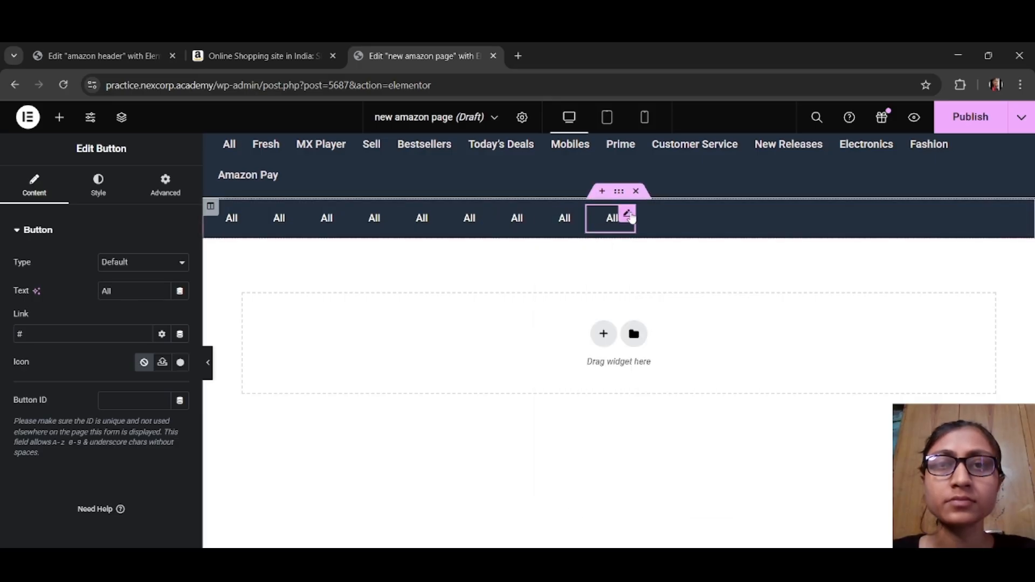
right_click(632, 218)
click(638, 256)
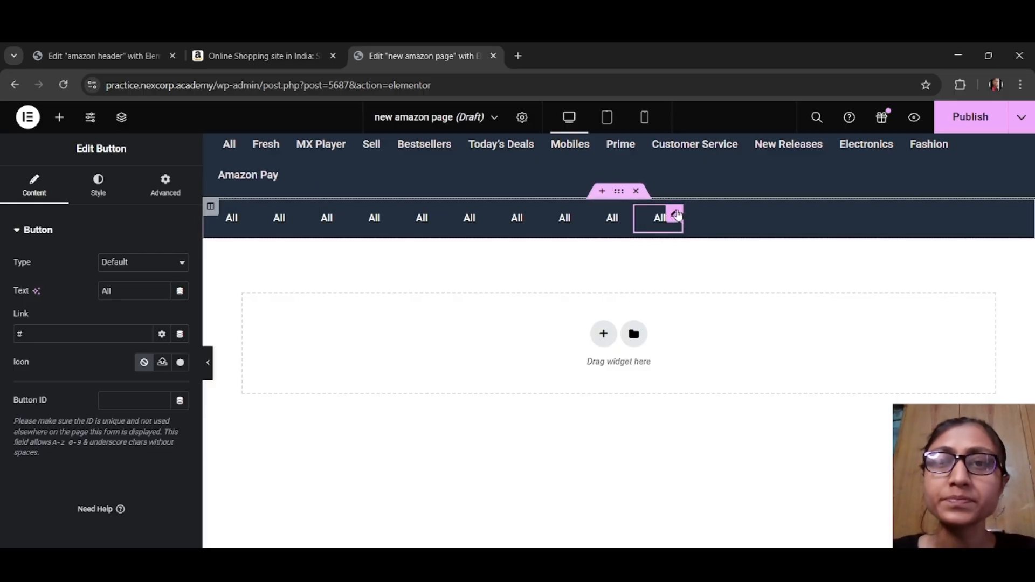
right_click(678, 211)
click(724, 249)
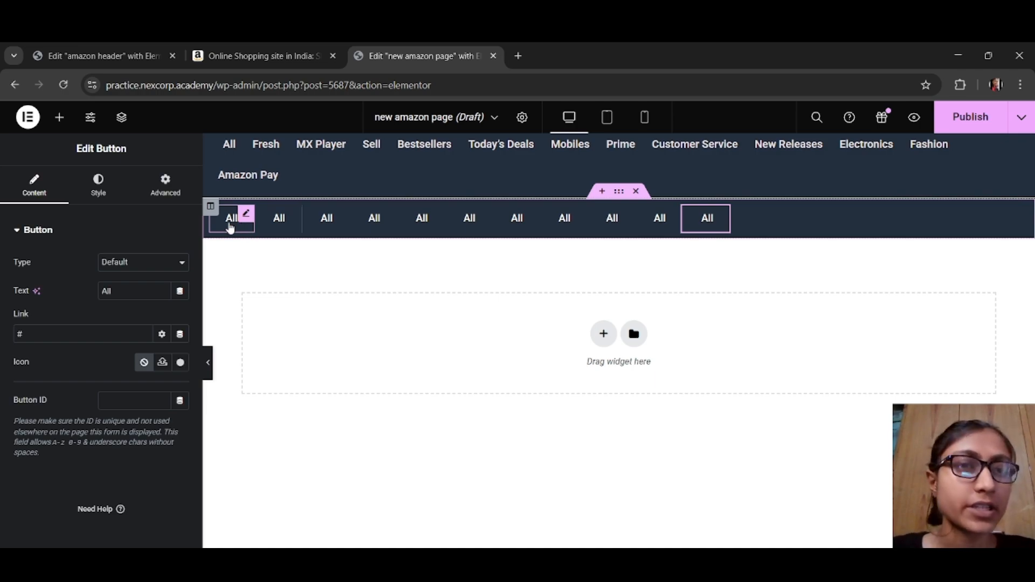
Step: Change the text of the second button to Fresh and the third button to MX Player
click(289, 226)
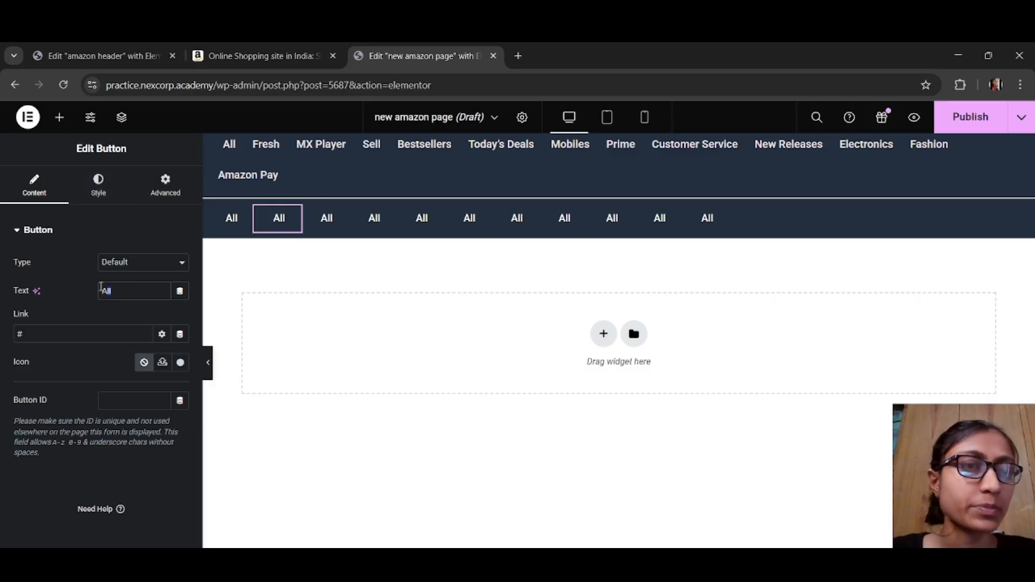
text(Fresh)
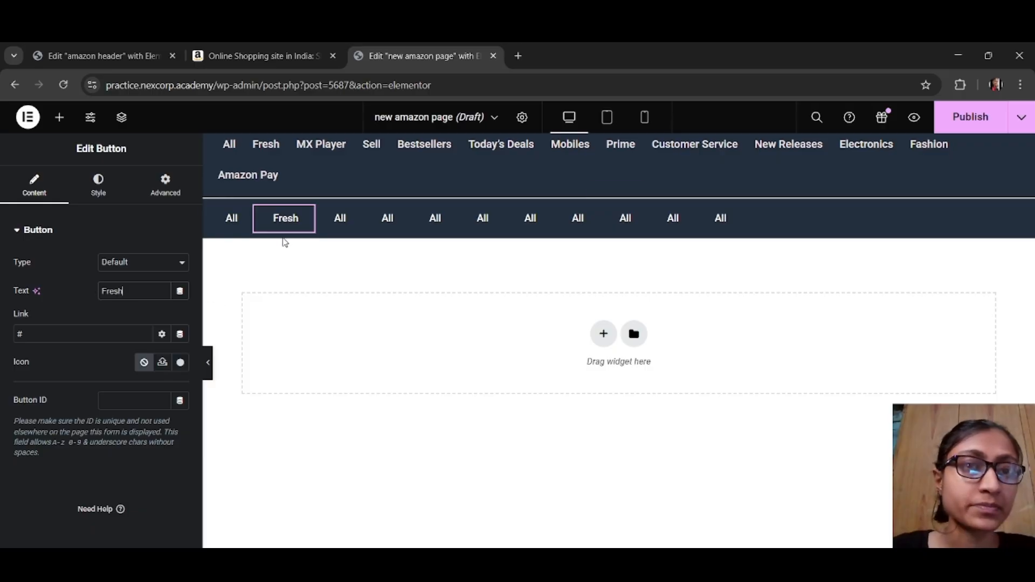
click(324, 228)
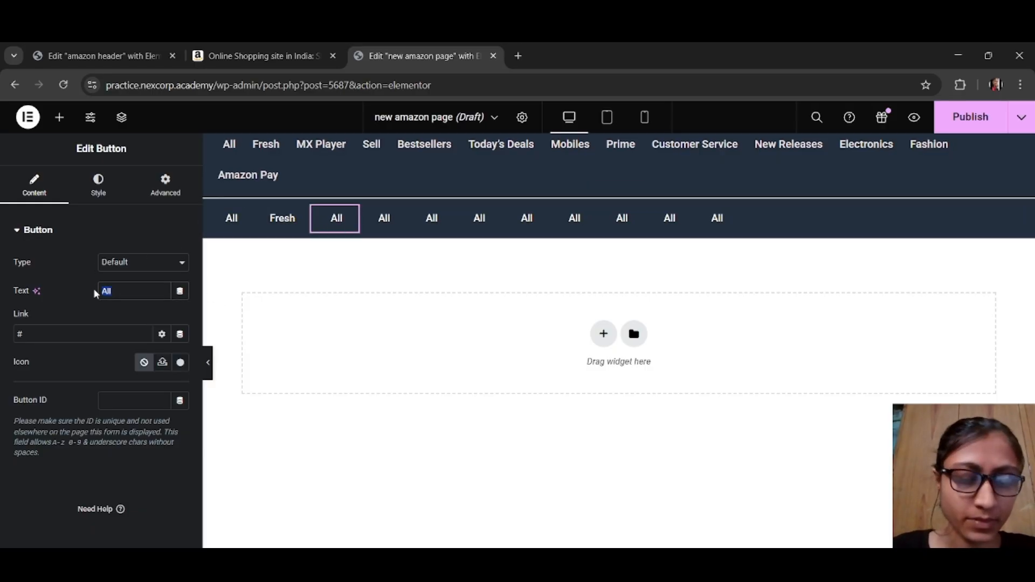
text(Mx)
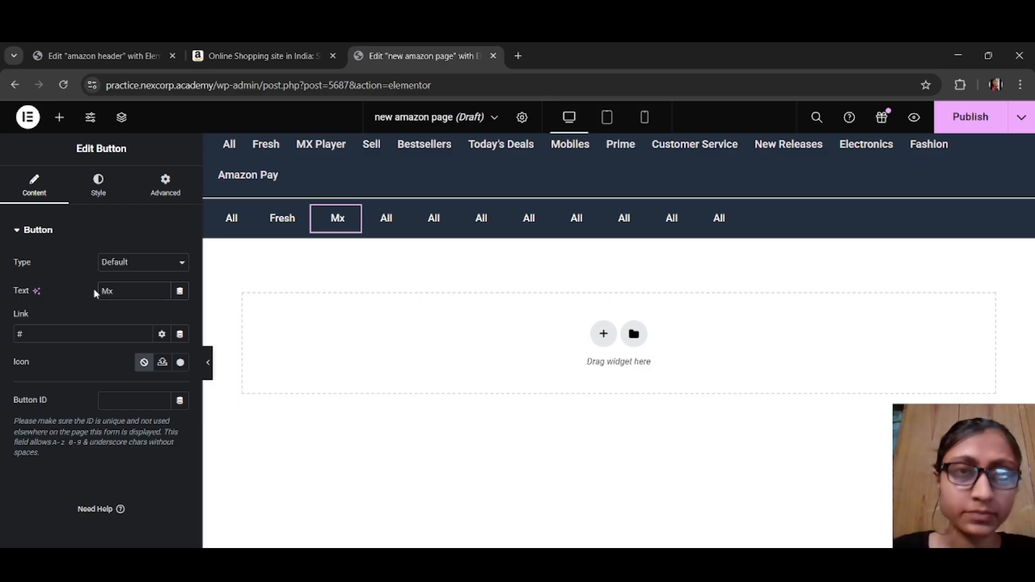
key(BackSpace)
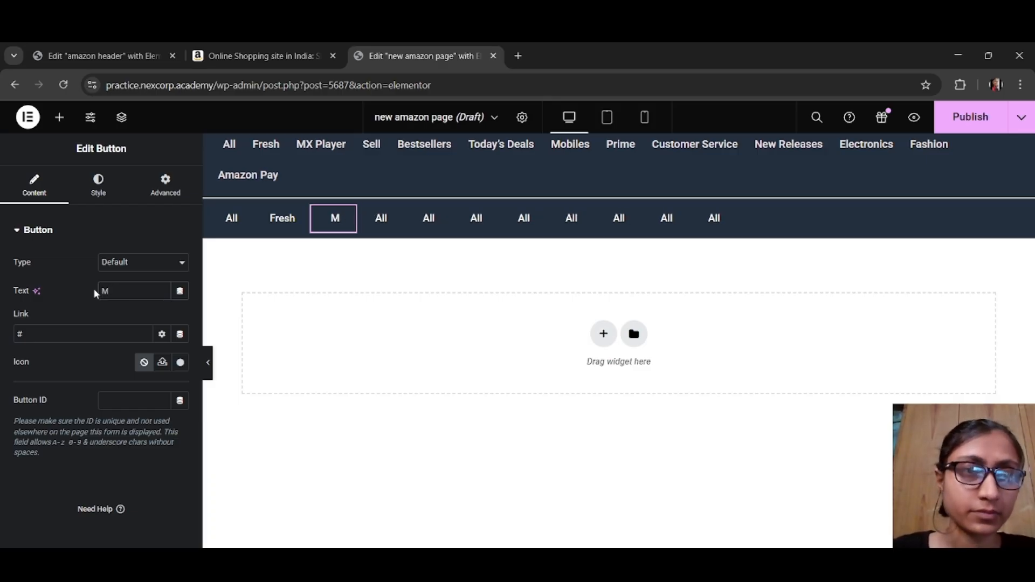
text(X Player)
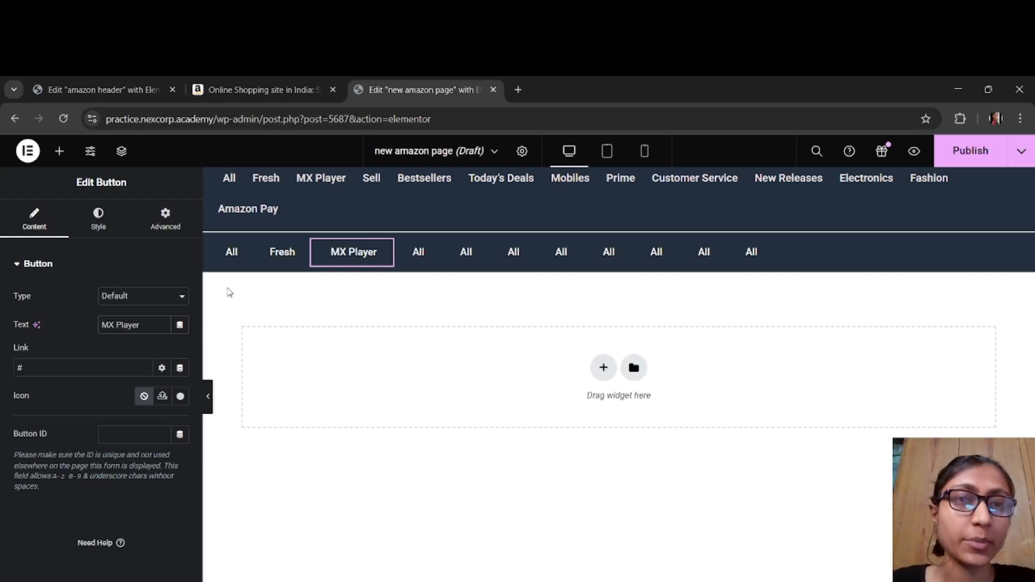
Step: Change the text of the fourth button to Sell and the fifth button to Bestsellers
click(423, 254)
drag(146, 327, 67, 317)
text(Sell)
click(470, 259)
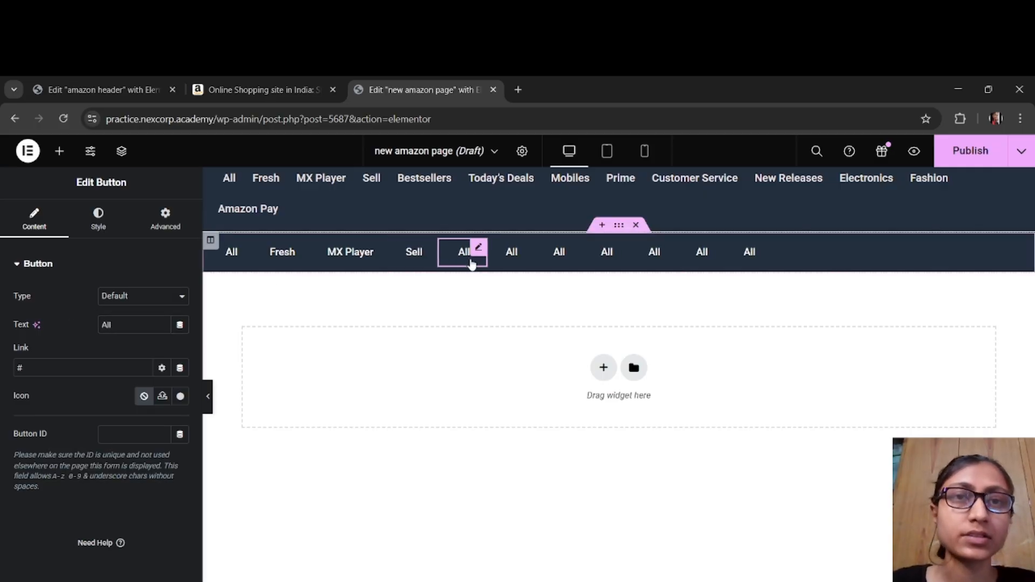
drag(141, 325, 61, 328)
text(Bes)
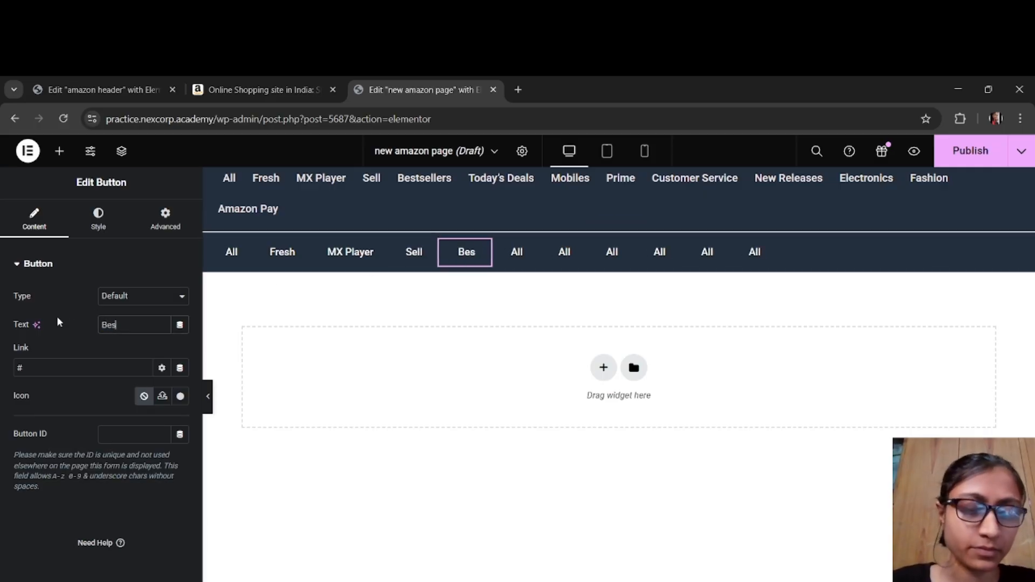
text(tsellers)
Step: Change the text of the sixth button to Today's Deals and the seventh button to Mobiles
click(547, 252)
text(To)
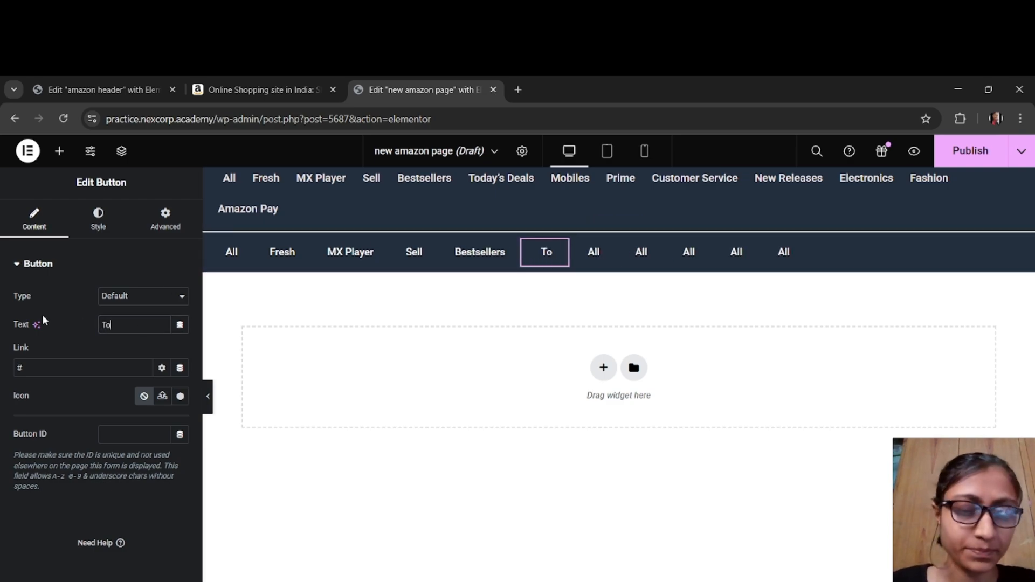
text(day's Deals)
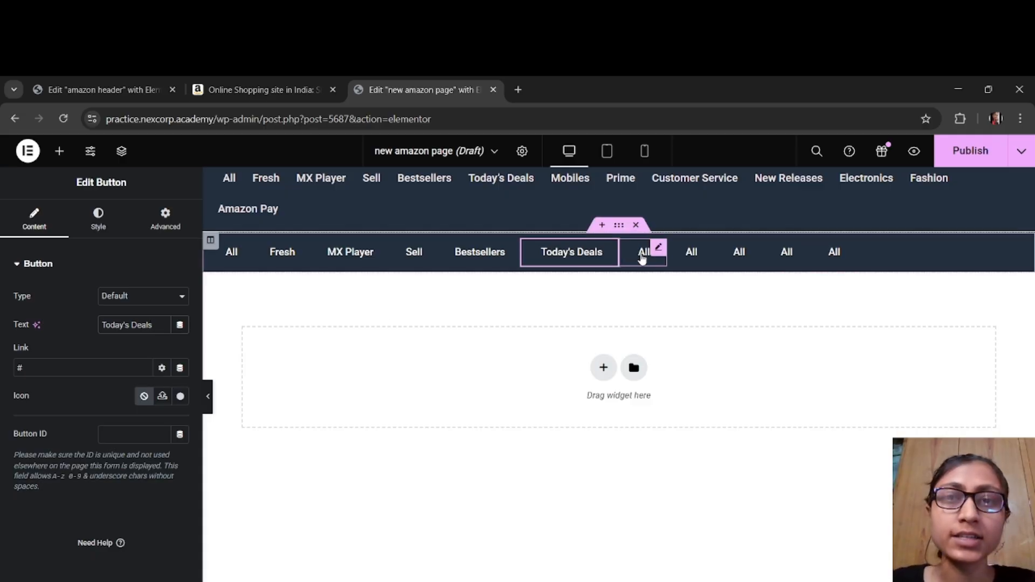
click(642, 259)
text(Mobiles)
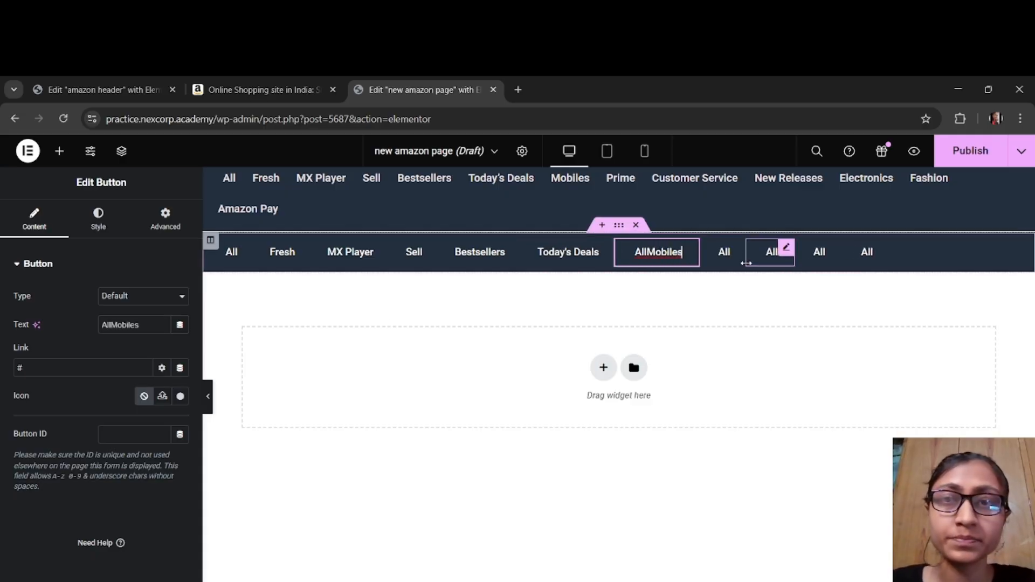
drag(113, 324, 96, 331)
key(BackSpace)
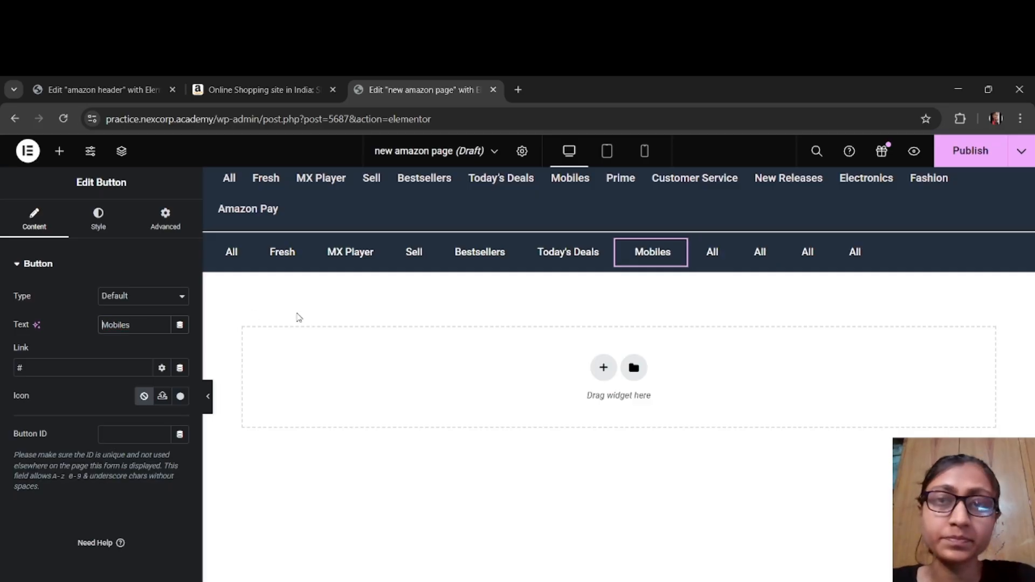
Step: Change the text of the eighth button to Prime and the ninth button to Customer Service
click(707, 257)
text(Prime)
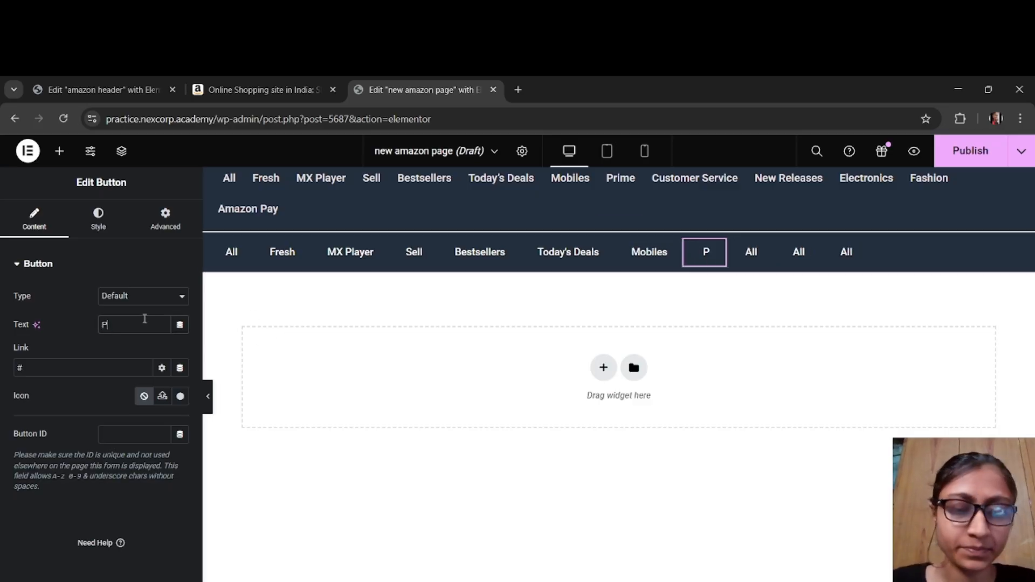
click(768, 258)
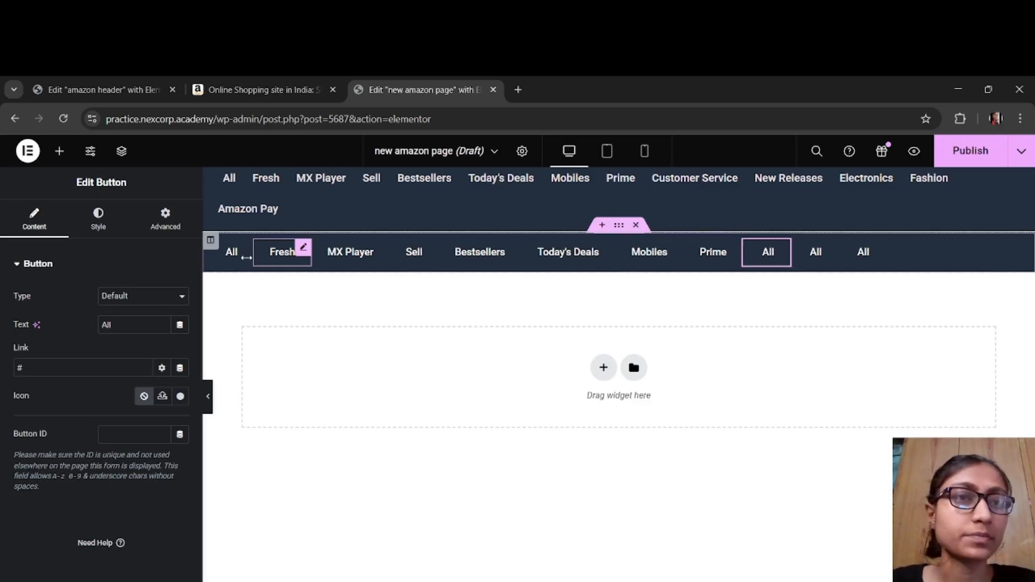
text(Custom)
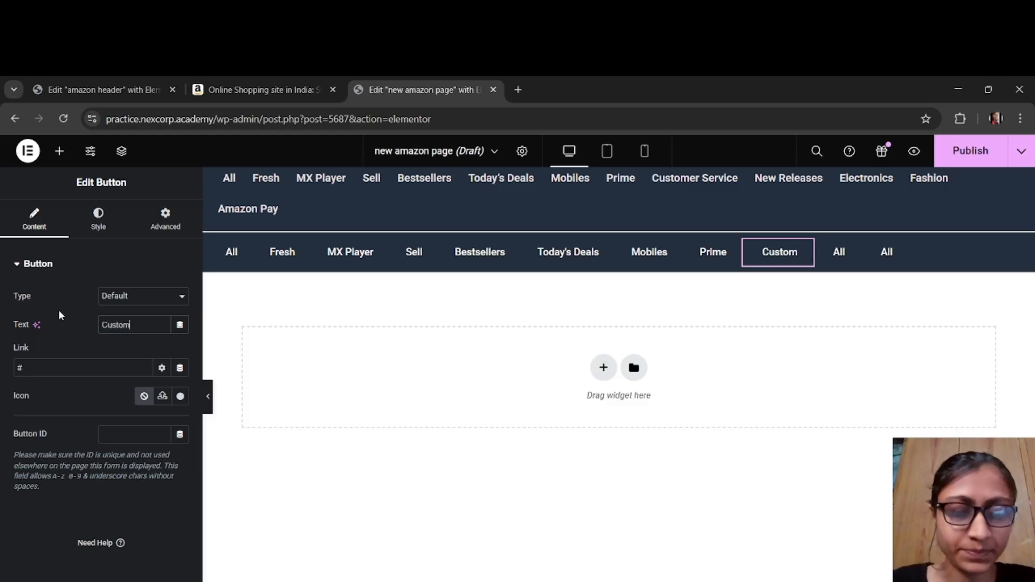
text(er Service)
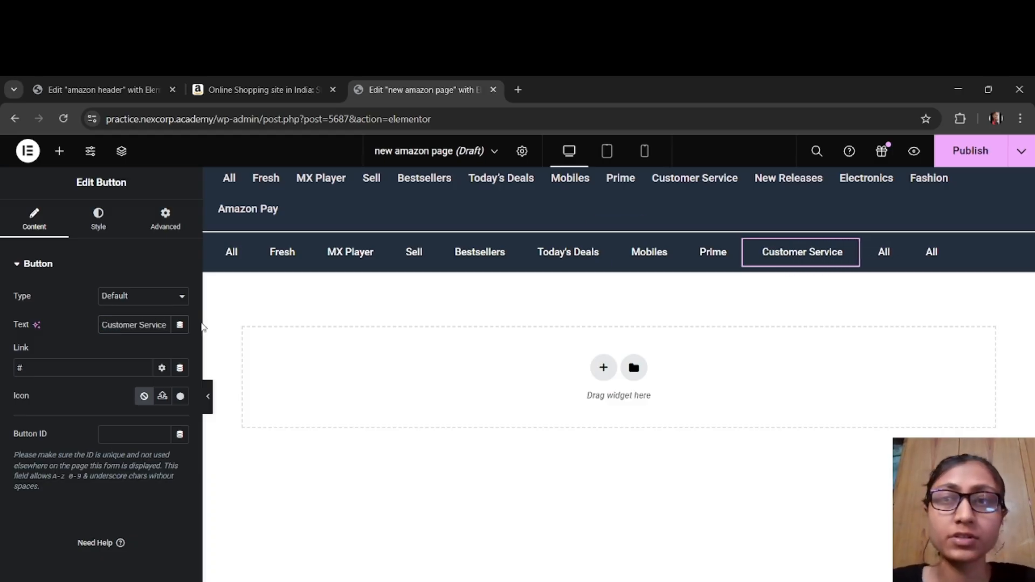
Step: Change the text of the tenth button to New Releases and the last button to Electronics
click(884, 259)
text(New Releases)
click(976, 252)
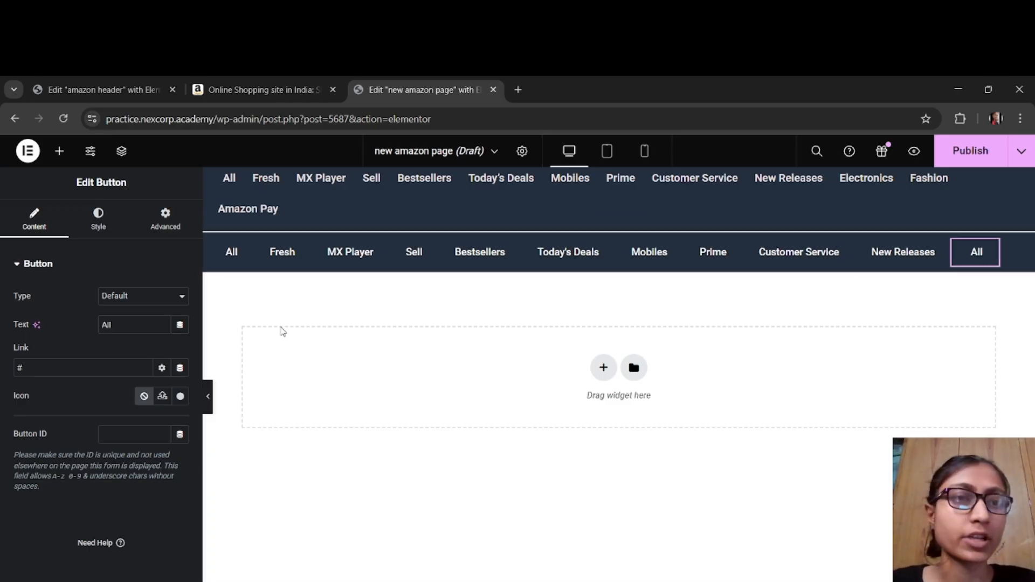
text(Electronics)
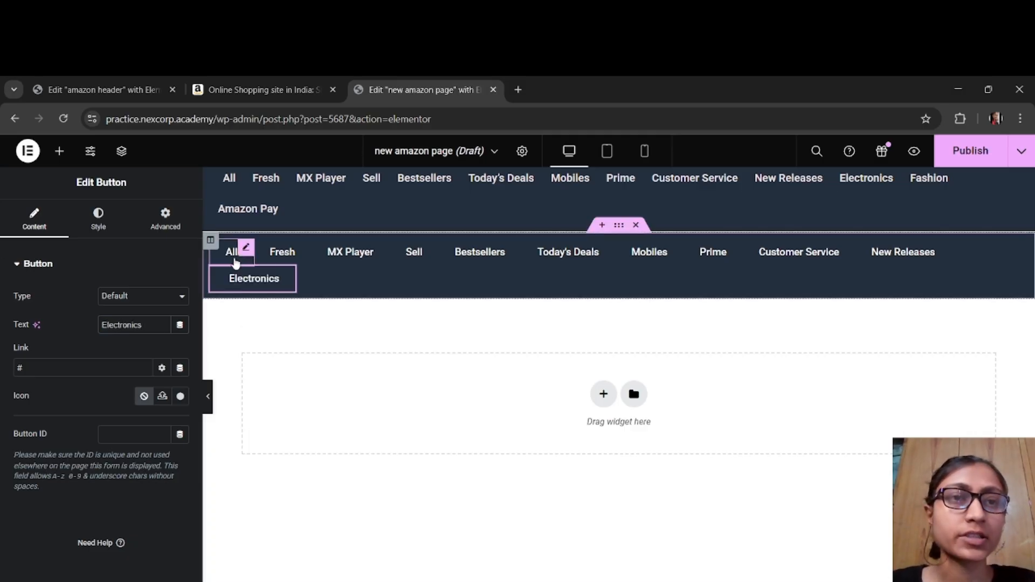
Step: Check the menu on the Amazon tab and add the Bars icon from the icon library to the All button
click(253, 89)
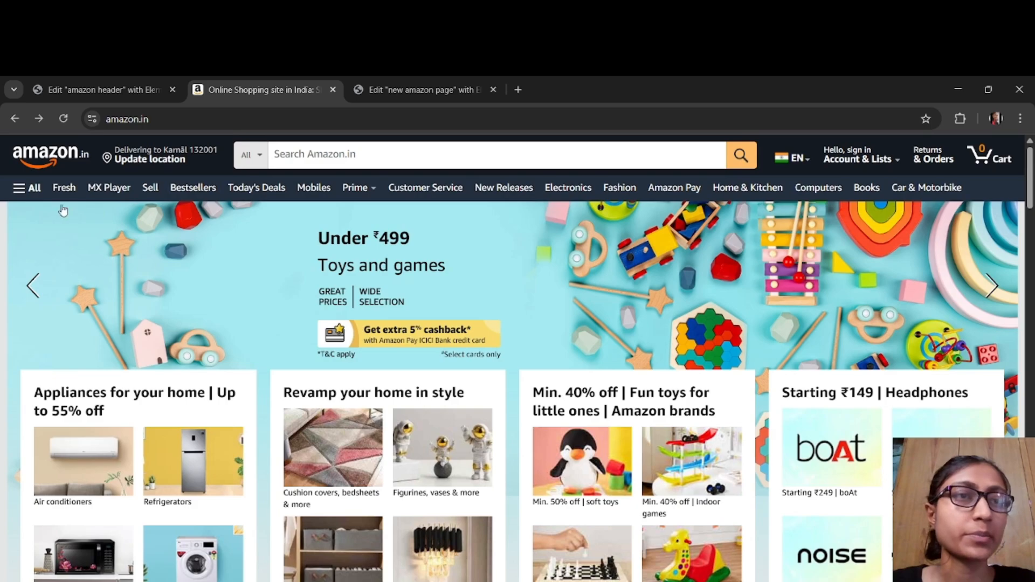
key(ctrl+Tab)
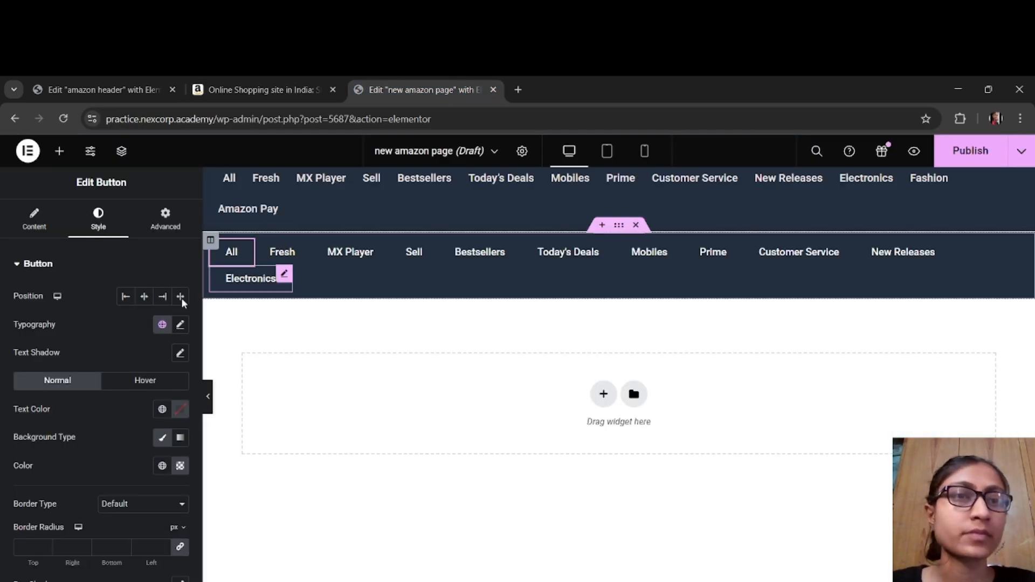
click(62, 231)
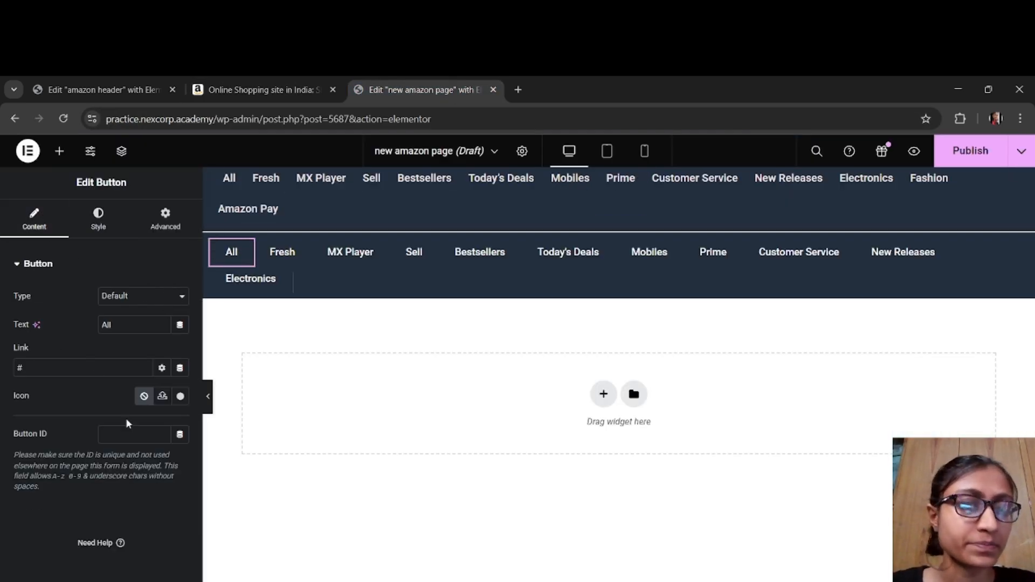
click(180, 397)
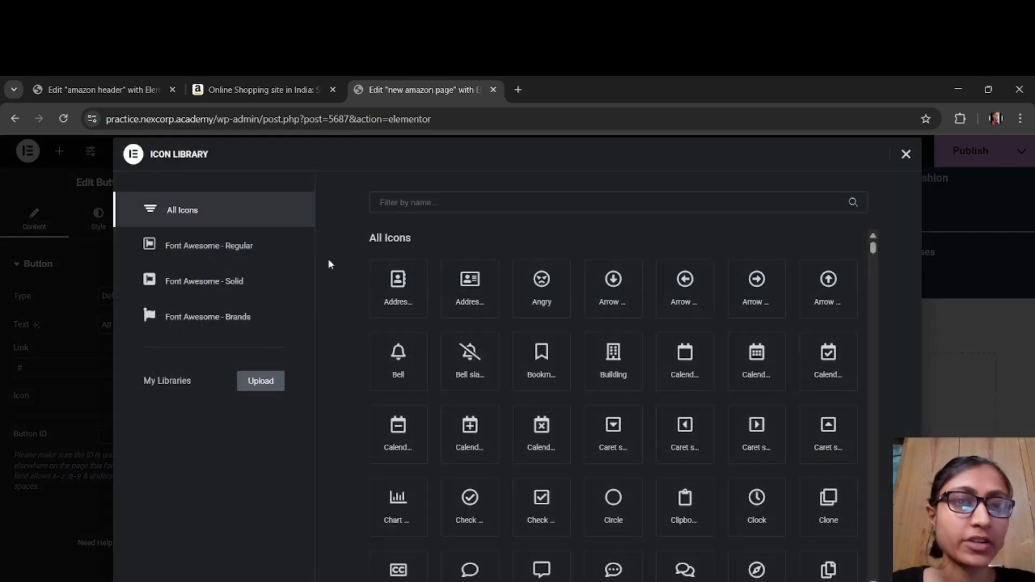
text(bars)
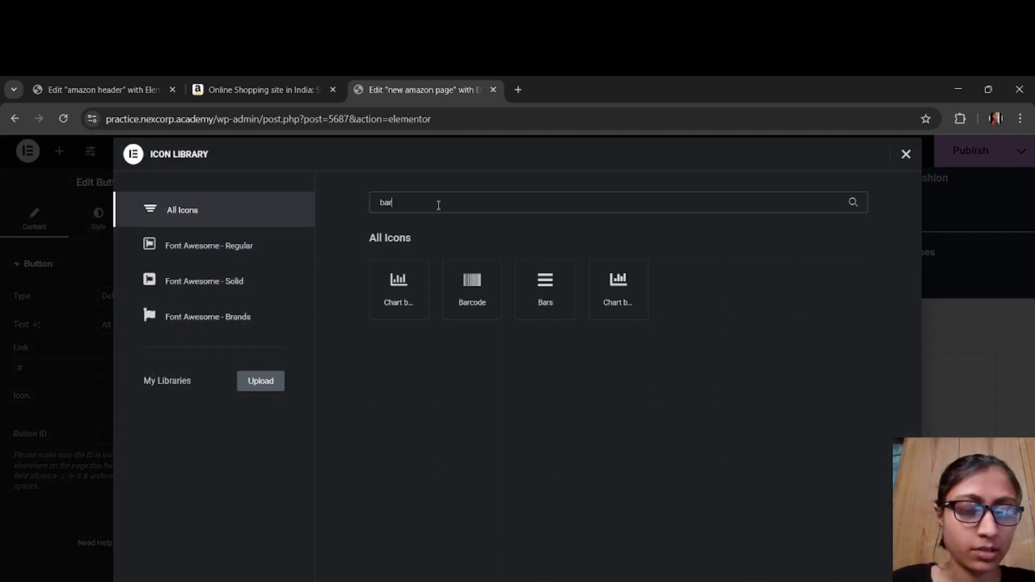
click(404, 277)
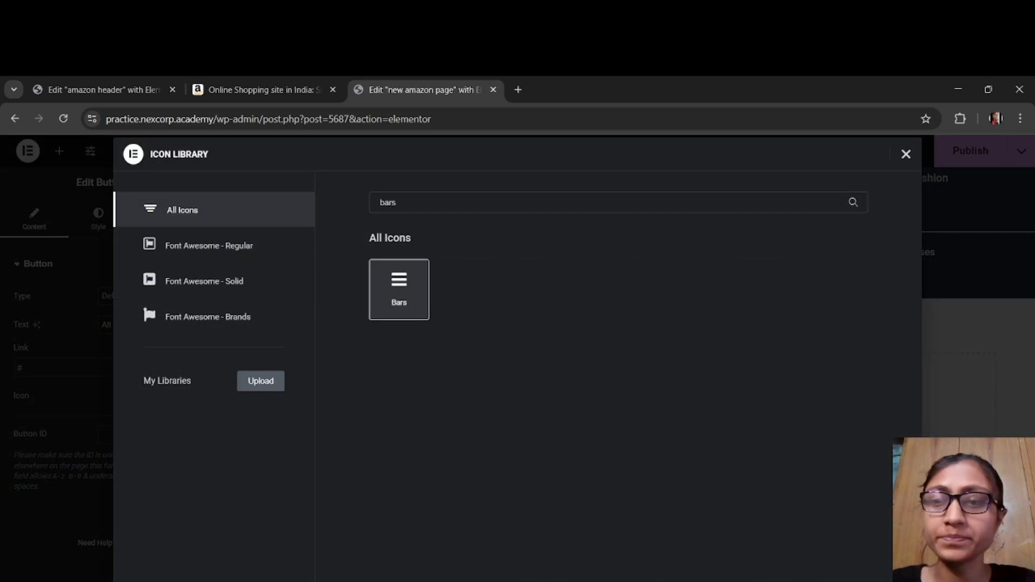
click(887, 581)
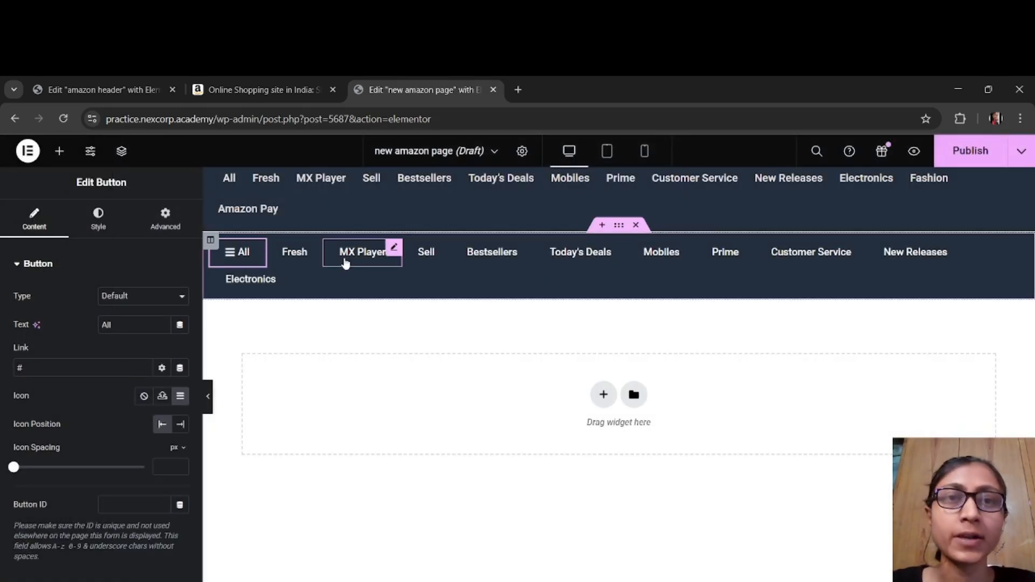
Step: Add the caret-down icon to the Prime button, matching the Amazon menu, and set its icon position to End
click(261, 91)
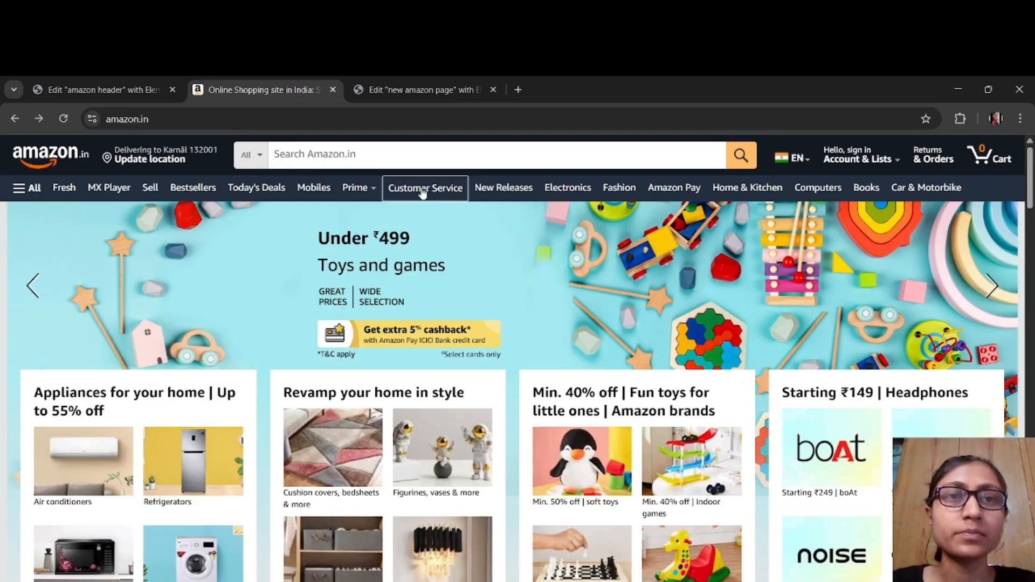
mouse_move(376, 196)
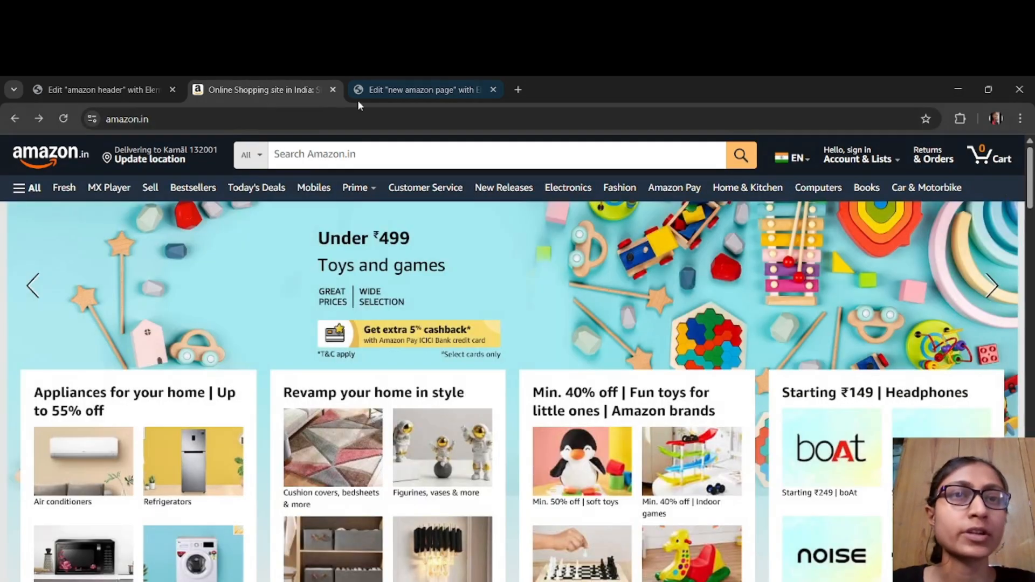
click(412, 96)
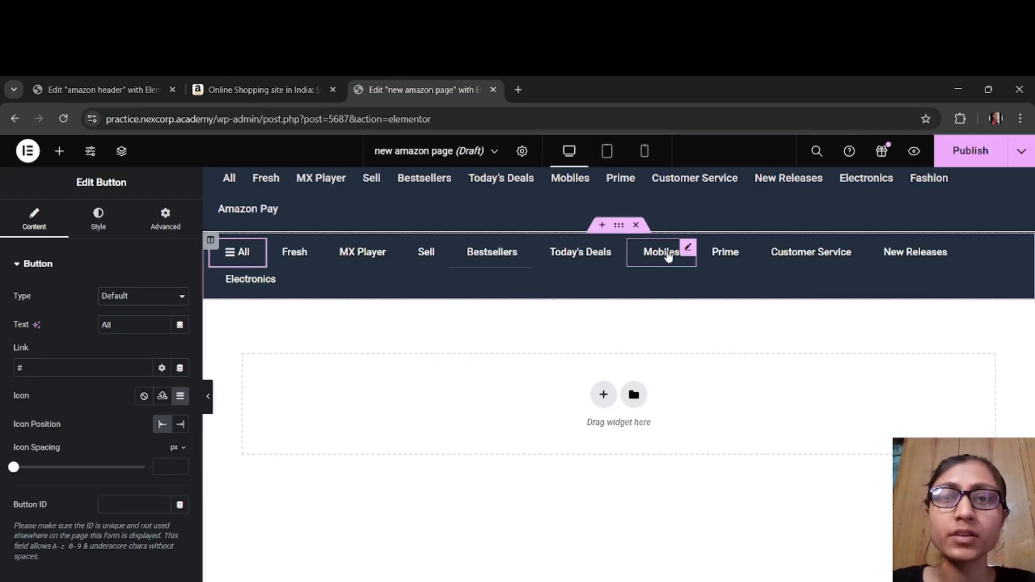
click(727, 254)
click(180, 397)
text(dow)
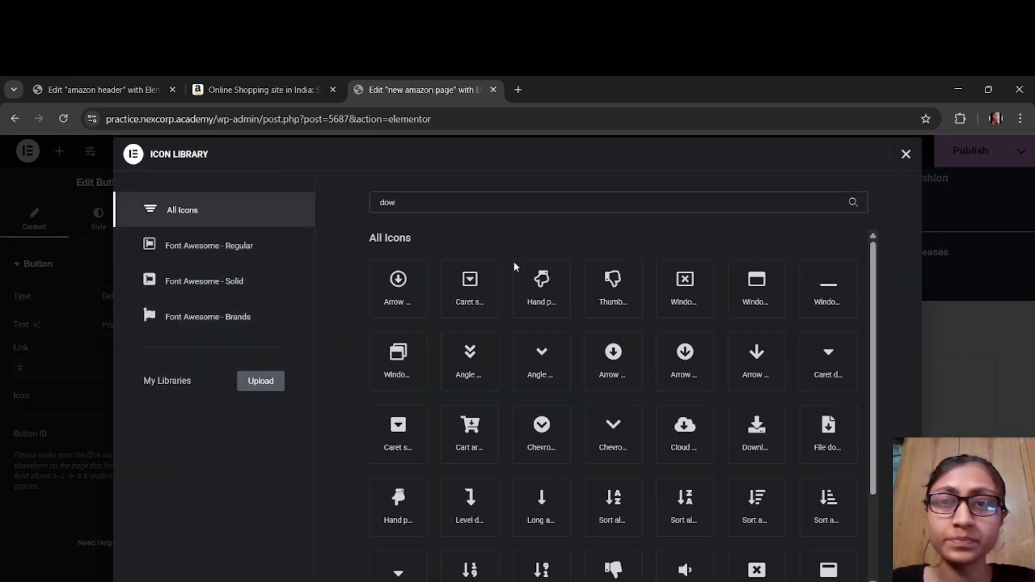
click(844, 358)
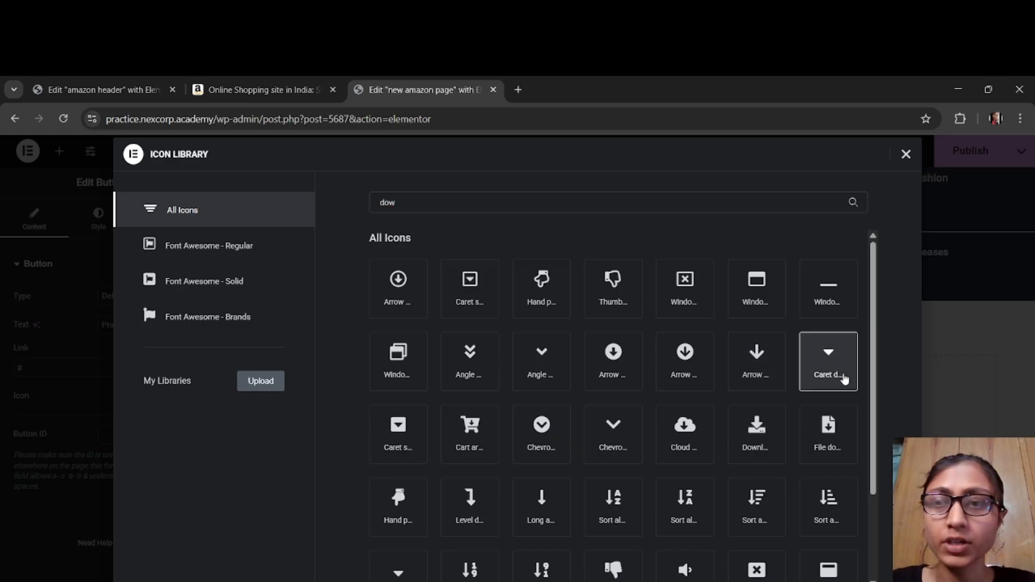
click(880, 581)
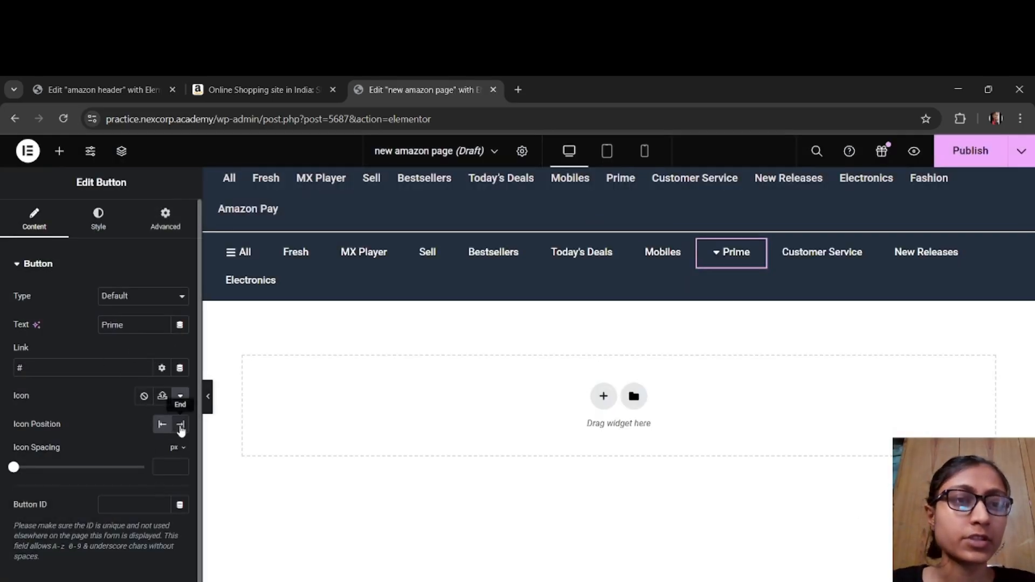
click(181, 426)
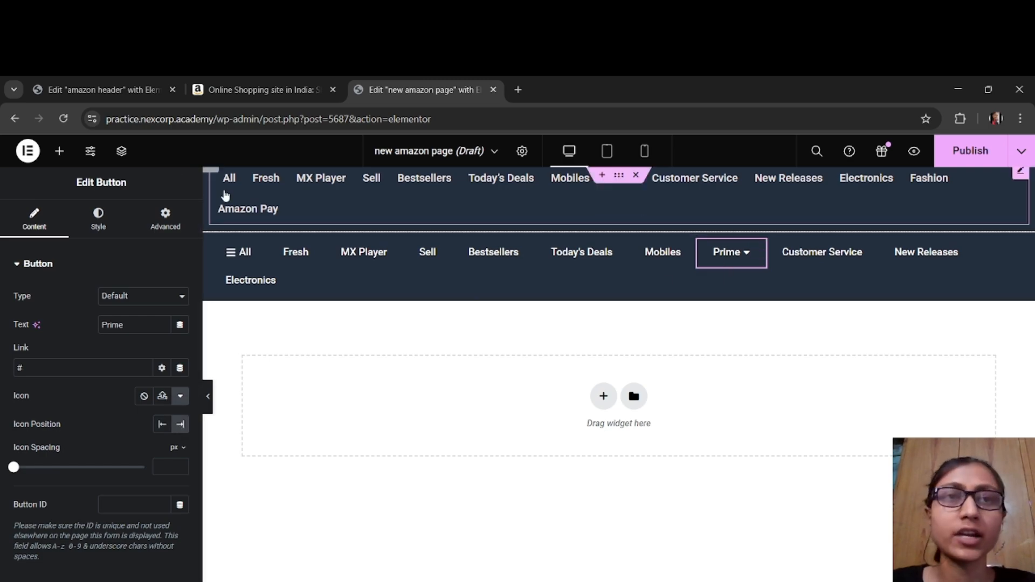
Step: Check the Amazon site's menu again and preview the button navigation bar at full width without the editing controls
click(240, 91)
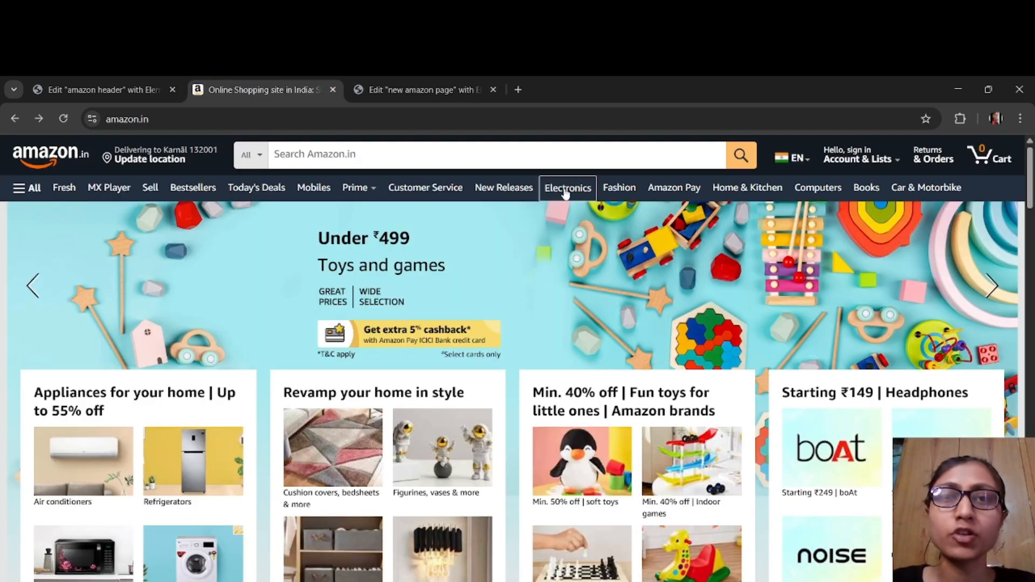
mouse_move(357, 187)
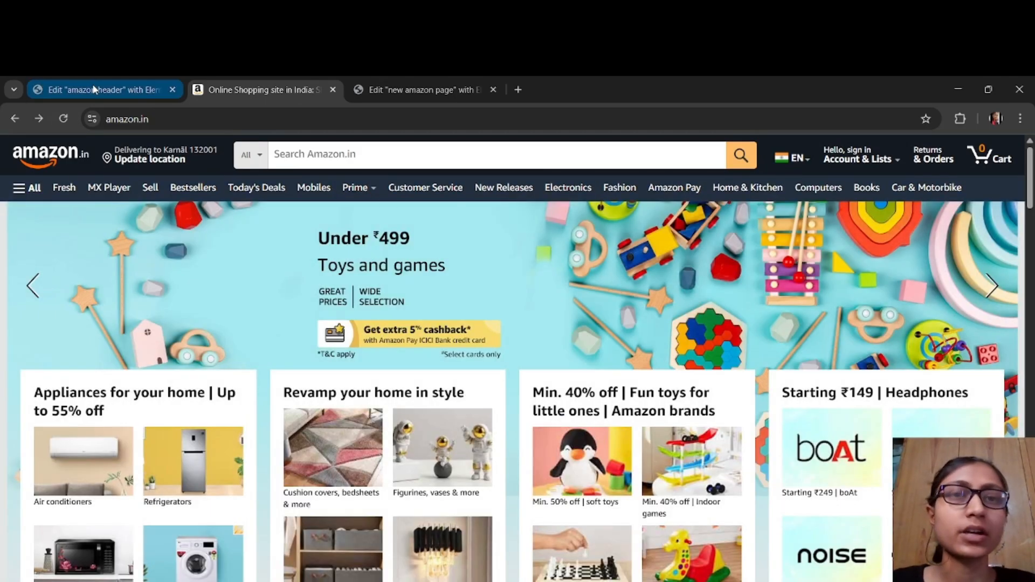
click(395, 89)
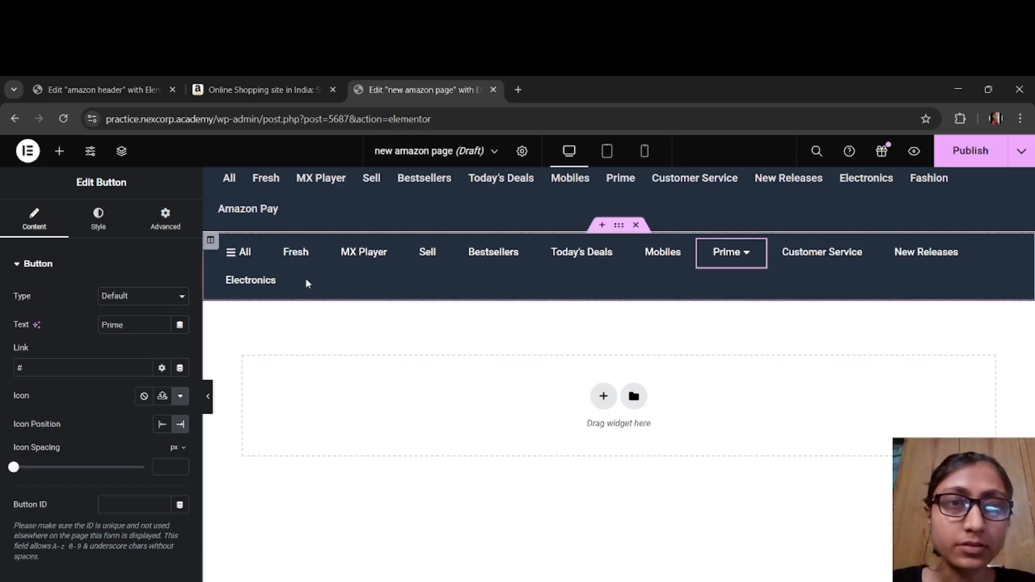
click(208, 396)
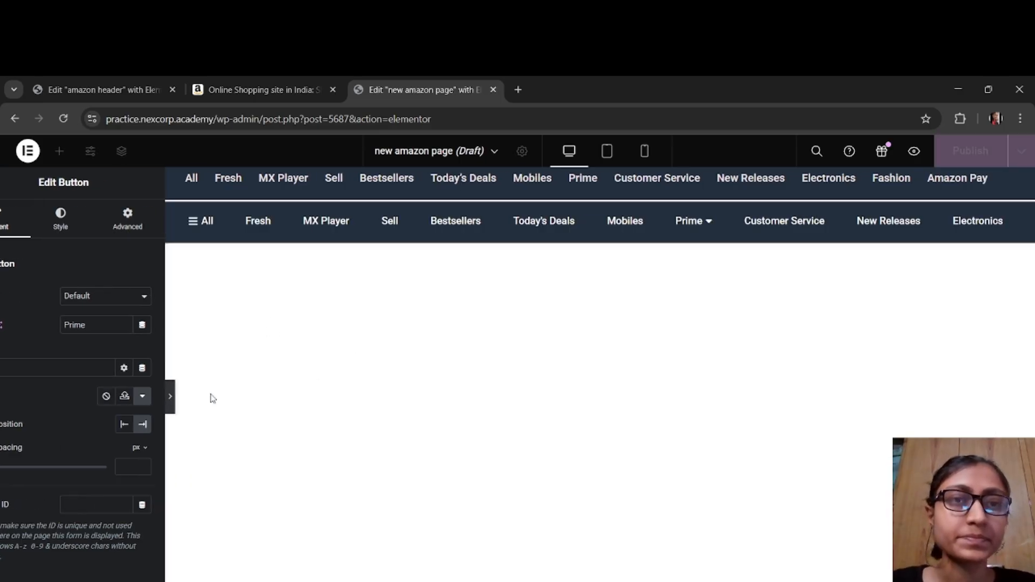
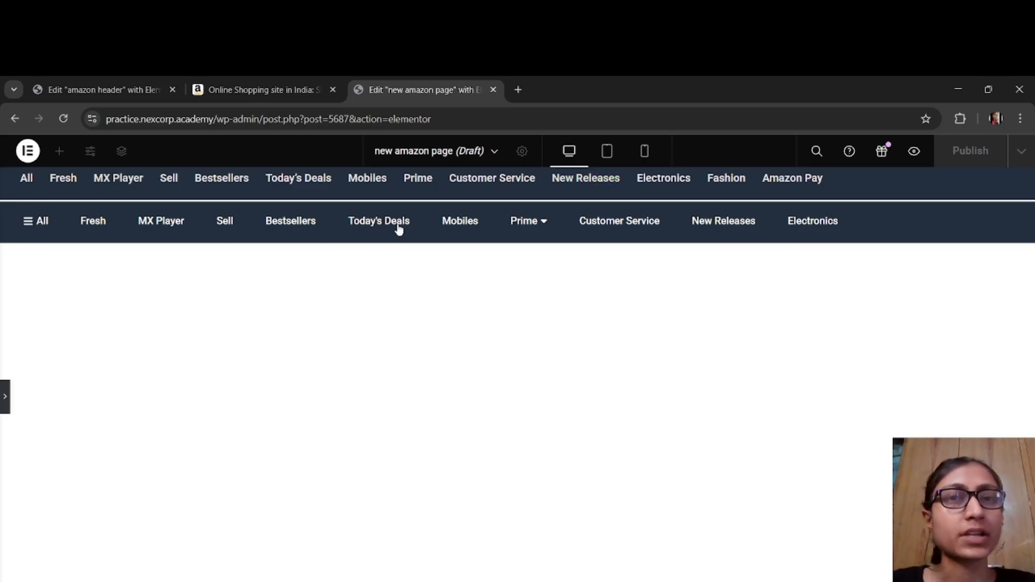
Step: Give the All button a solid white border in its hover state
click(6, 397)
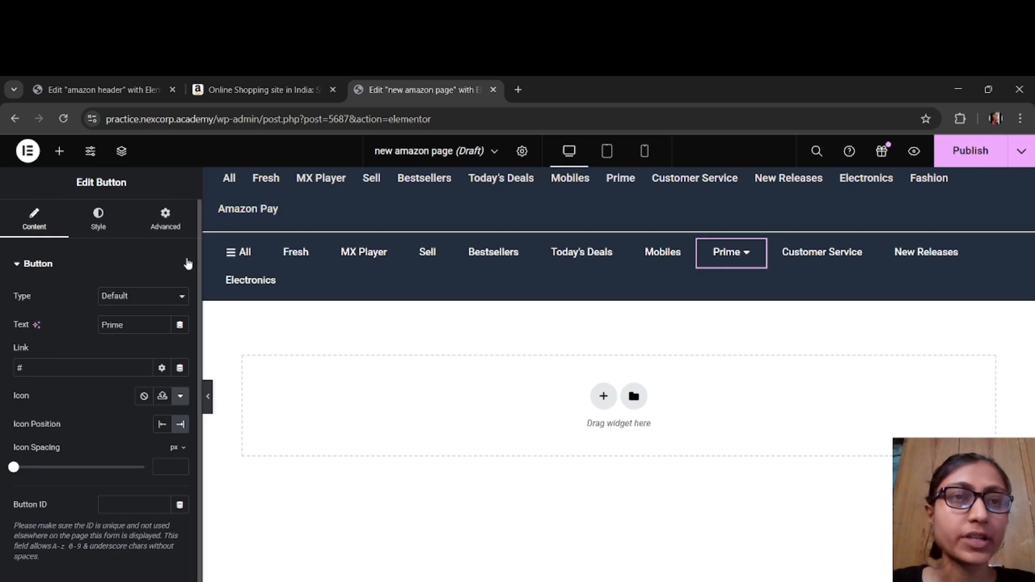
click(233, 258)
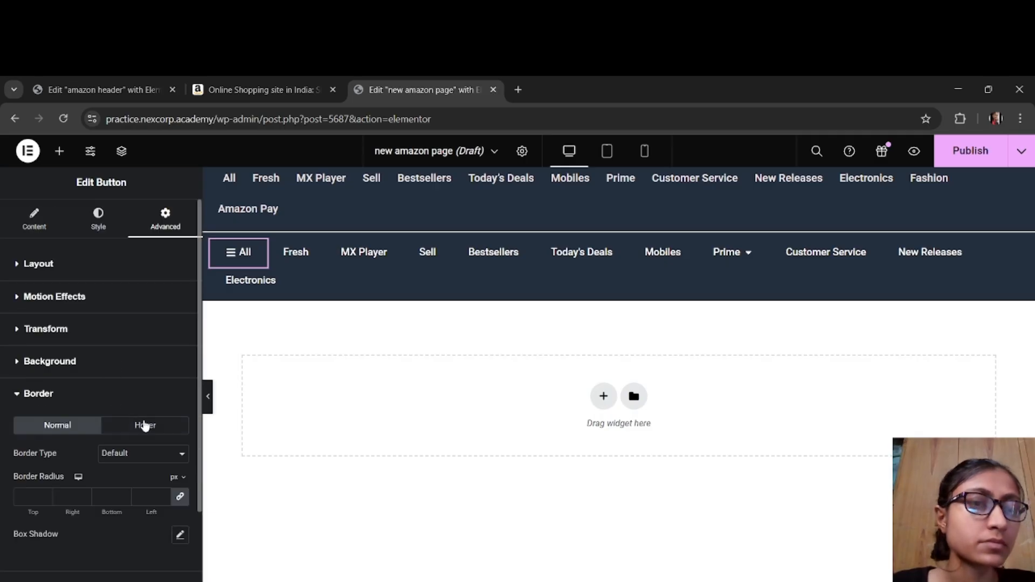
click(143, 424)
click(130, 460)
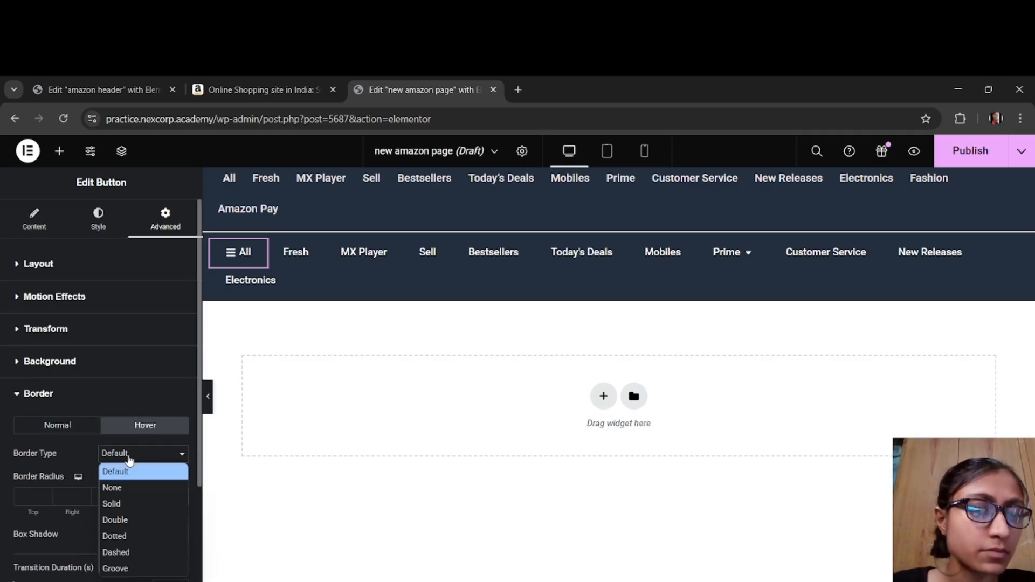
click(137, 503)
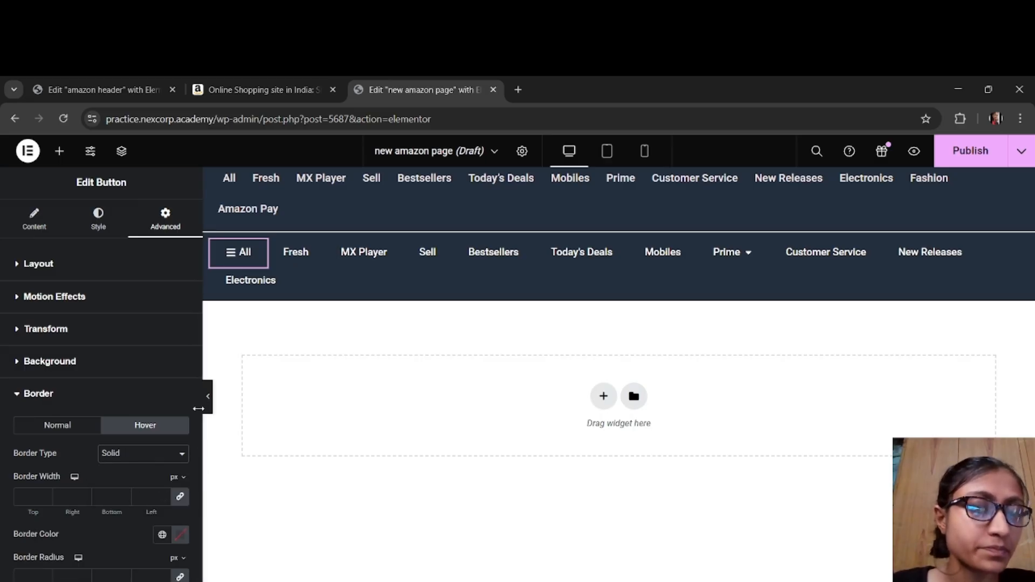
scroll(145, 461, down, 3)
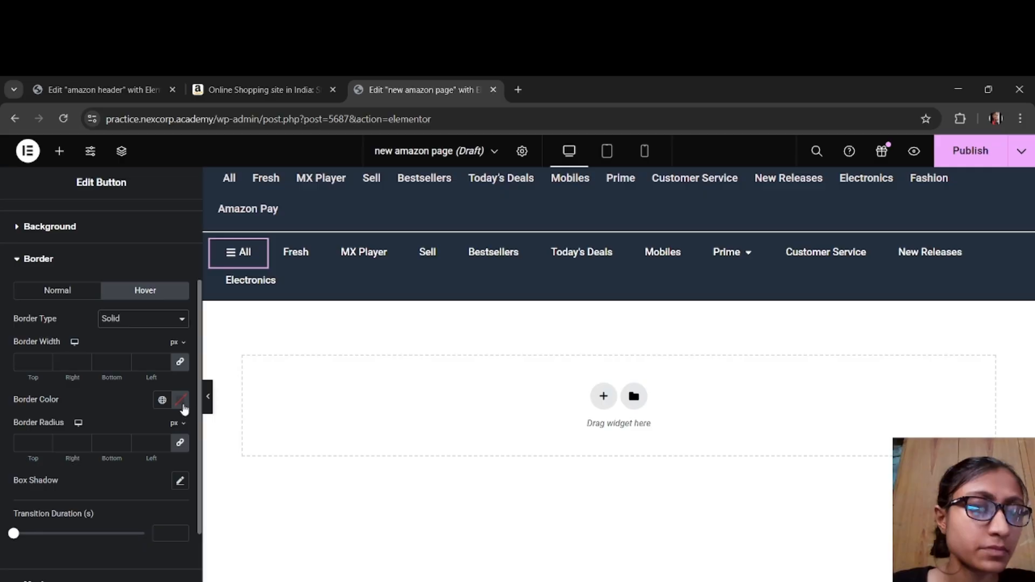
click(181, 400)
click(107, 457)
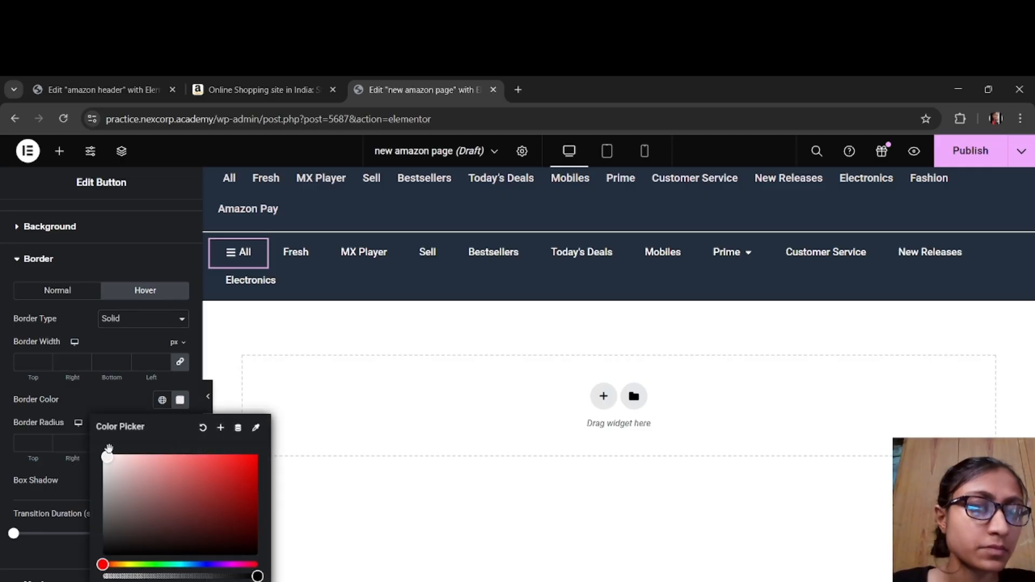
click(181, 402)
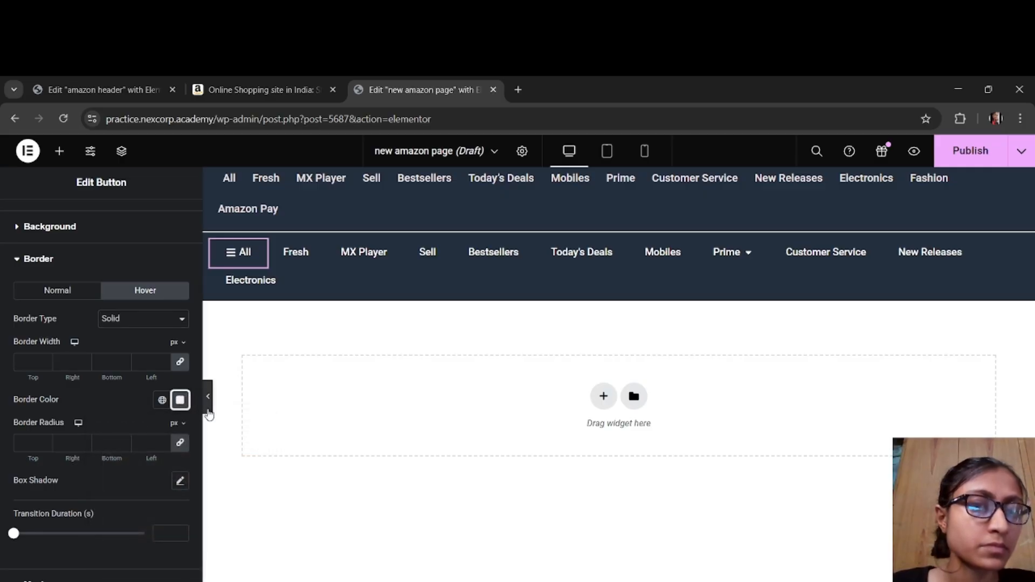
Step: Preview the button bar at full width and compare its hover effect with the menu on the Amazon tab
click(207, 398)
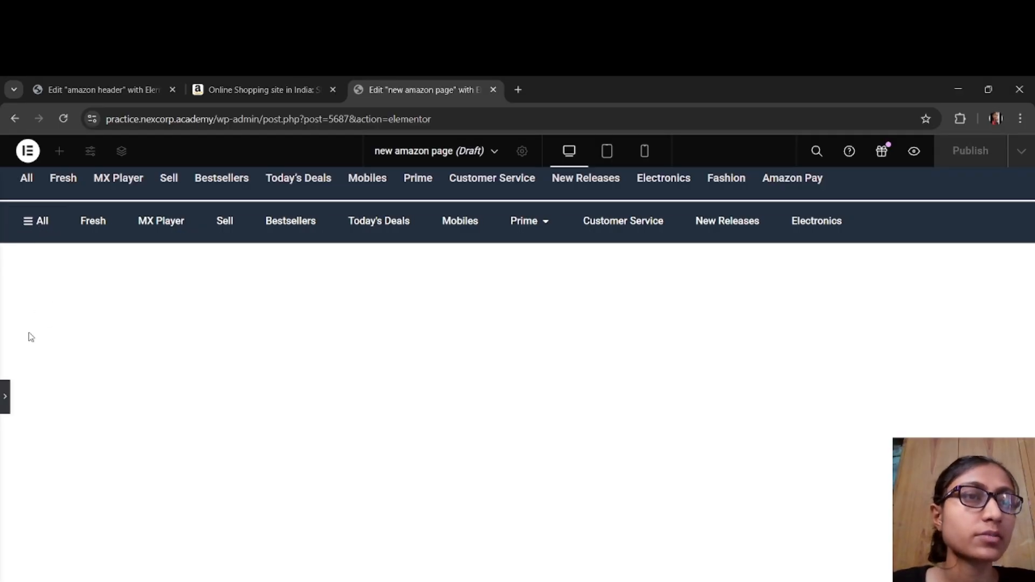
click(237, 89)
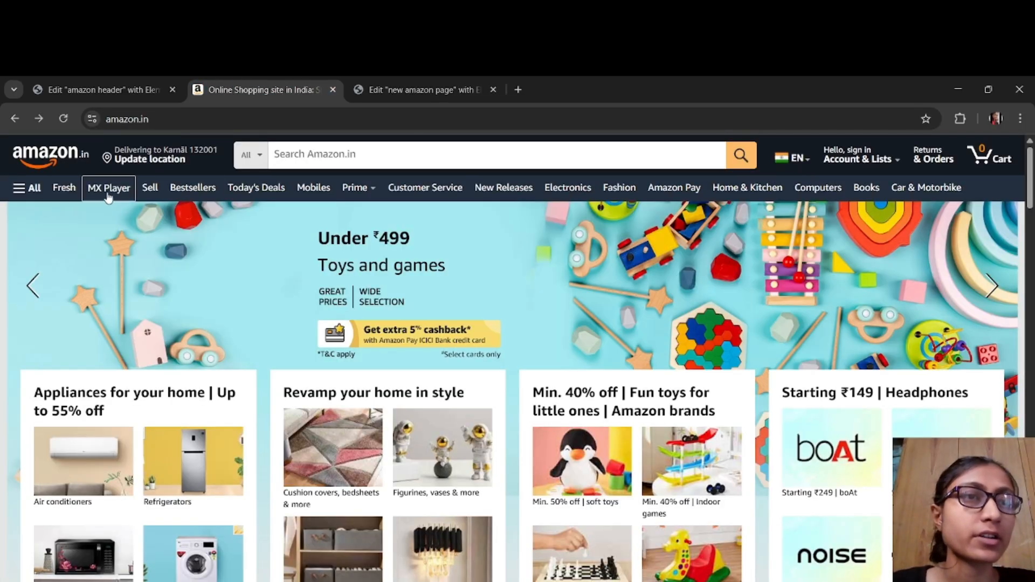
click(356, 91)
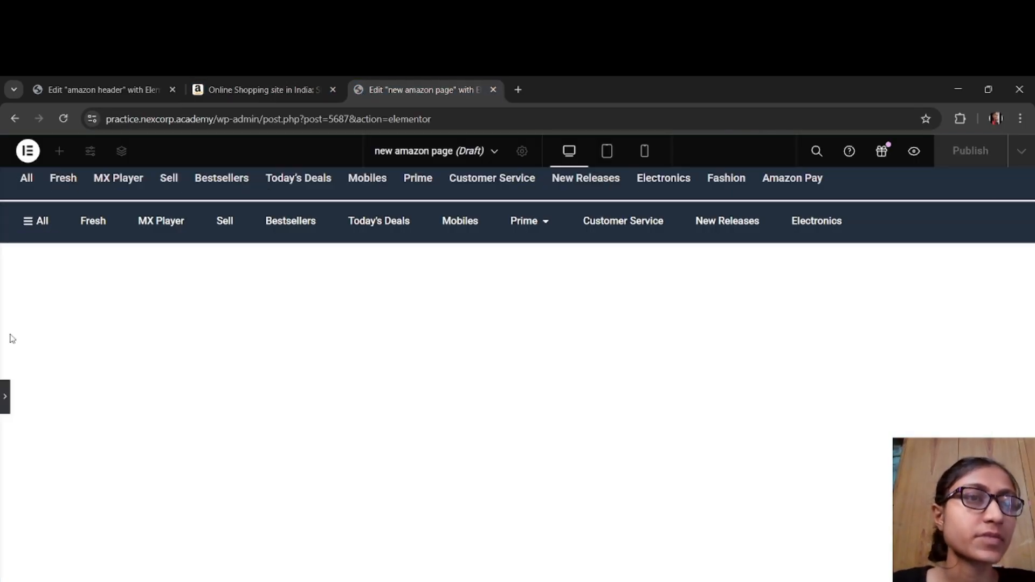
click(7, 397)
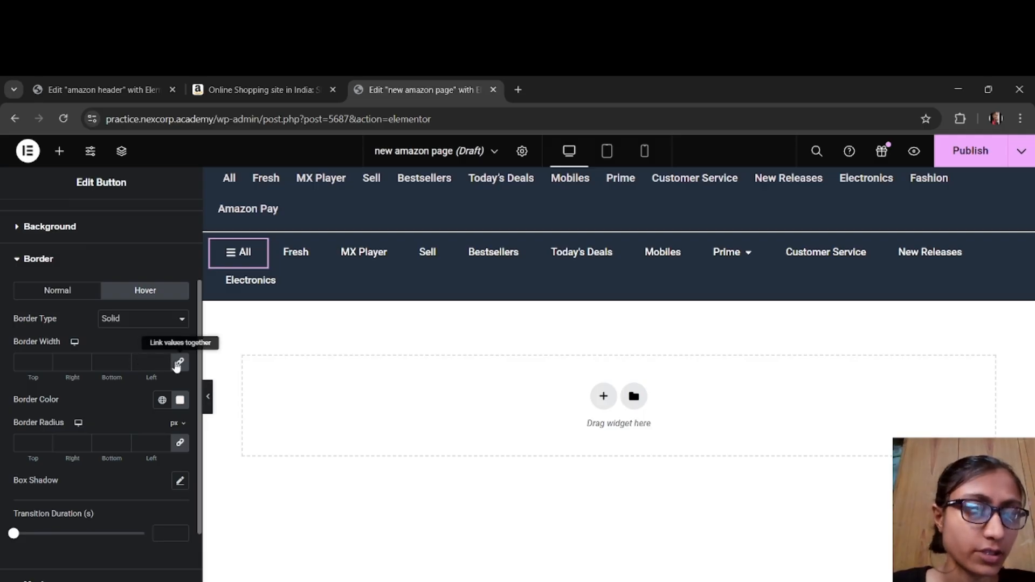
Step: Unlink the All button's hover border widths, set the left one to -1 and the others to 0, and preview the bar
click(177, 366)
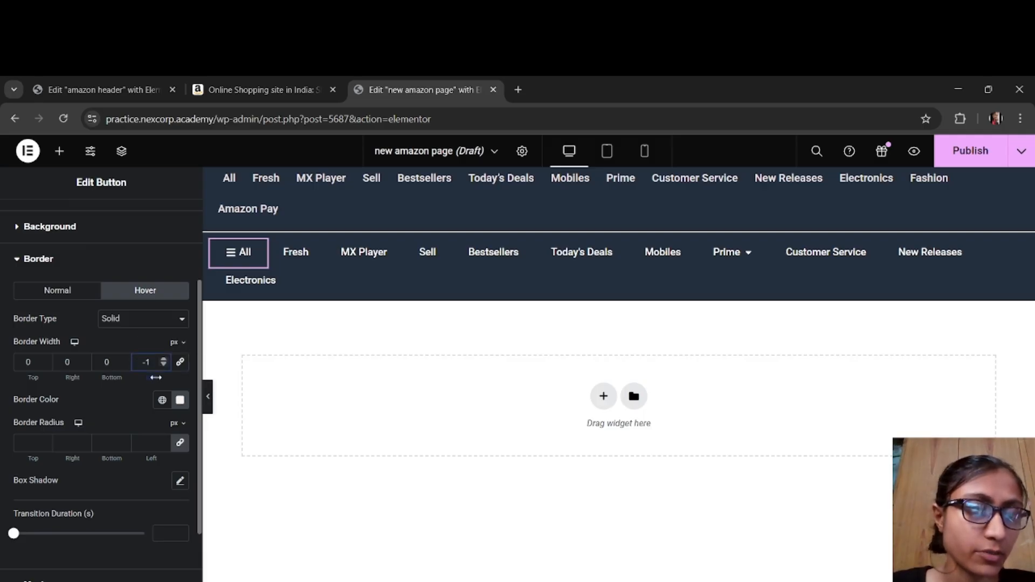
click(207, 397)
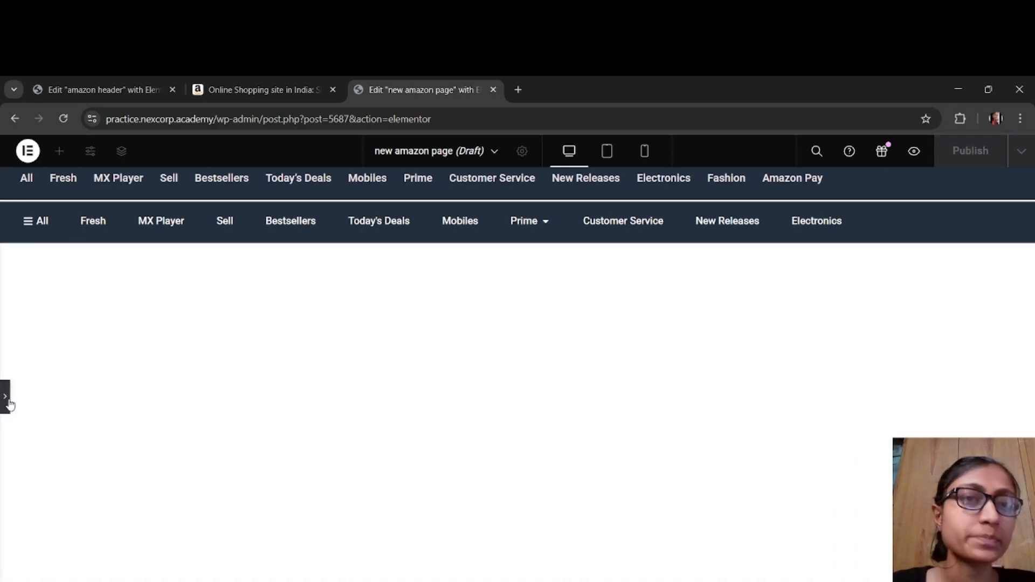
click(6, 399)
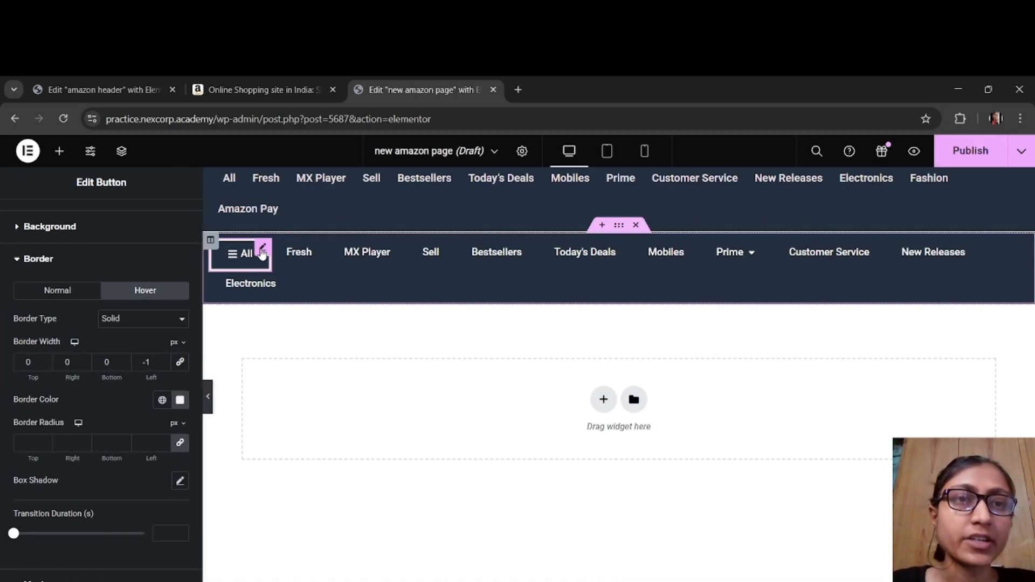
Step: Copy the All button and paste its style onto the Fresh, MX Player, Sell and Bestsellers buttons
right_click(262, 253)
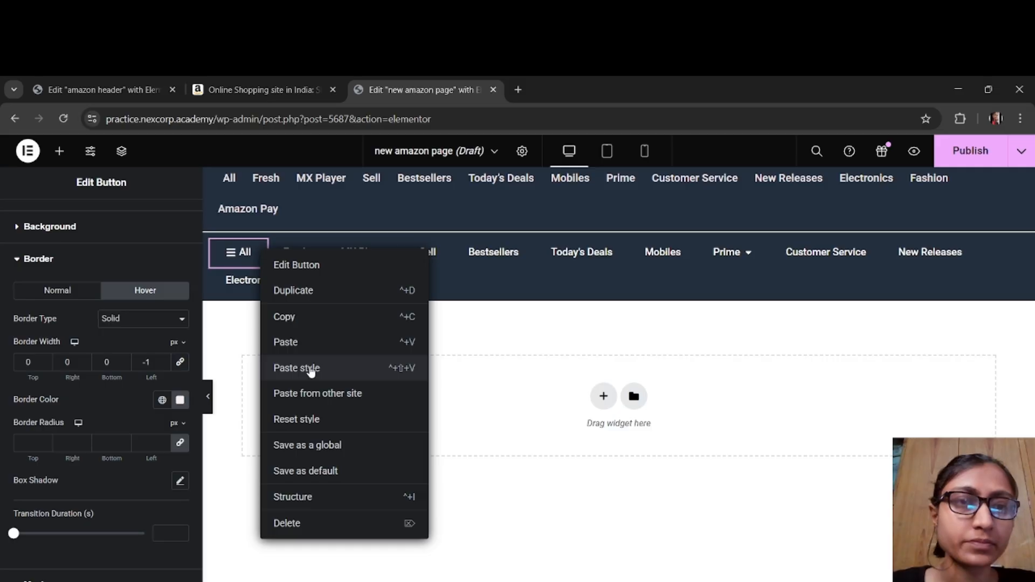
click(302, 324)
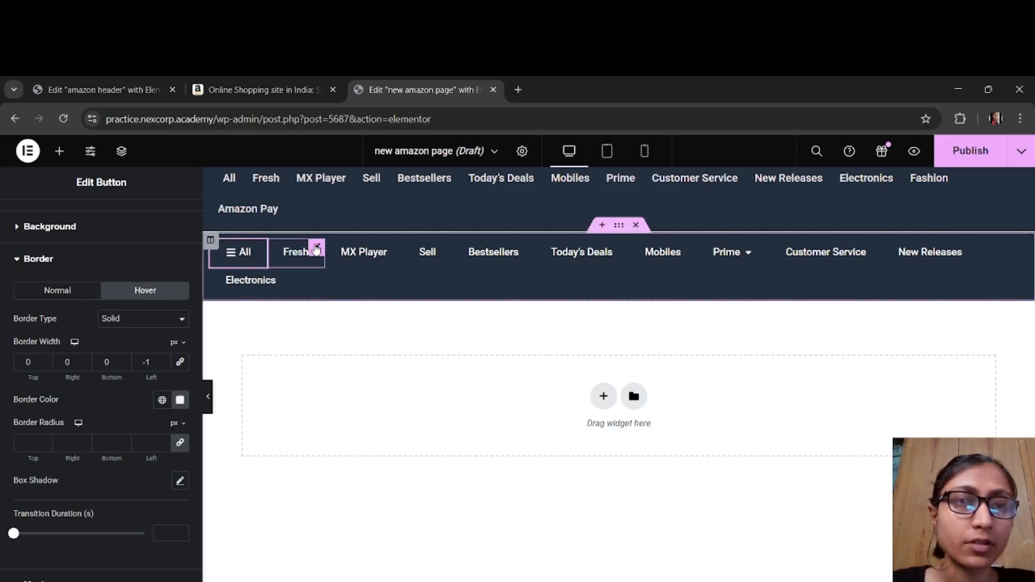
right_click(317, 248)
click(344, 363)
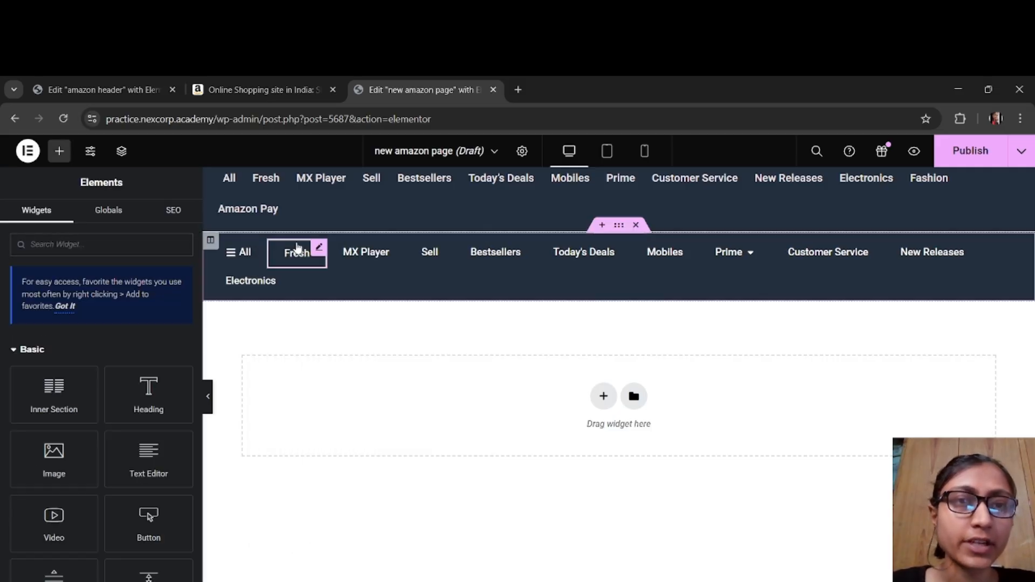
right_click(388, 249)
click(411, 363)
right_click(442, 248)
click(478, 362)
right_click(524, 253)
click(555, 361)
Step: Paste the copied style onto the Today's Deals, Mobiles, Prime, Customer Service, New Releases and Electronics buttons
right_click(615, 253)
click(654, 364)
right_click(684, 249)
click(728, 367)
right_click(753, 251)
click(786, 363)
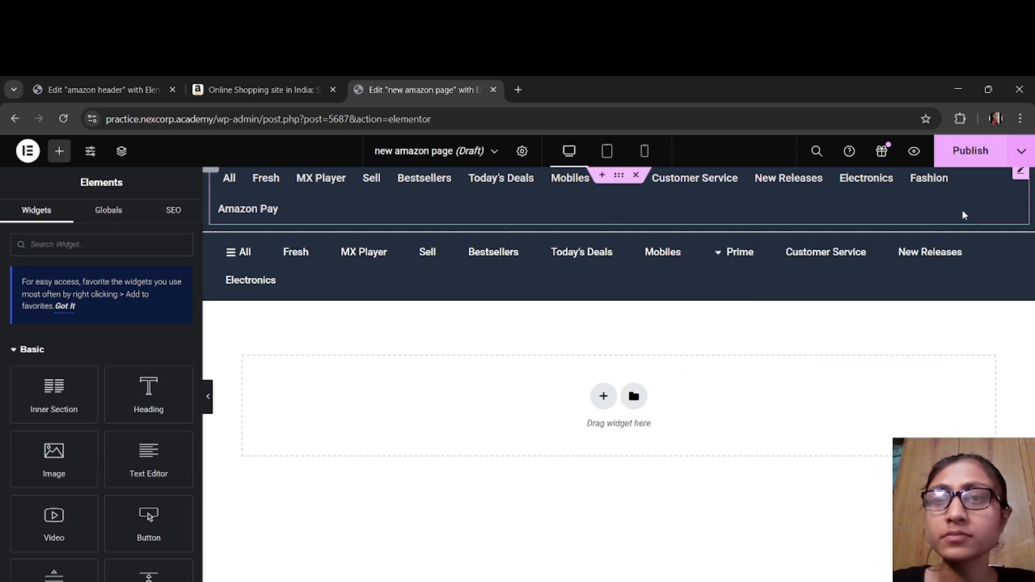
right_click(871, 258)
click(912, 363)
right_click(949, 251)
click(916, 361)
right_click(281, 276)
click(352, 388)
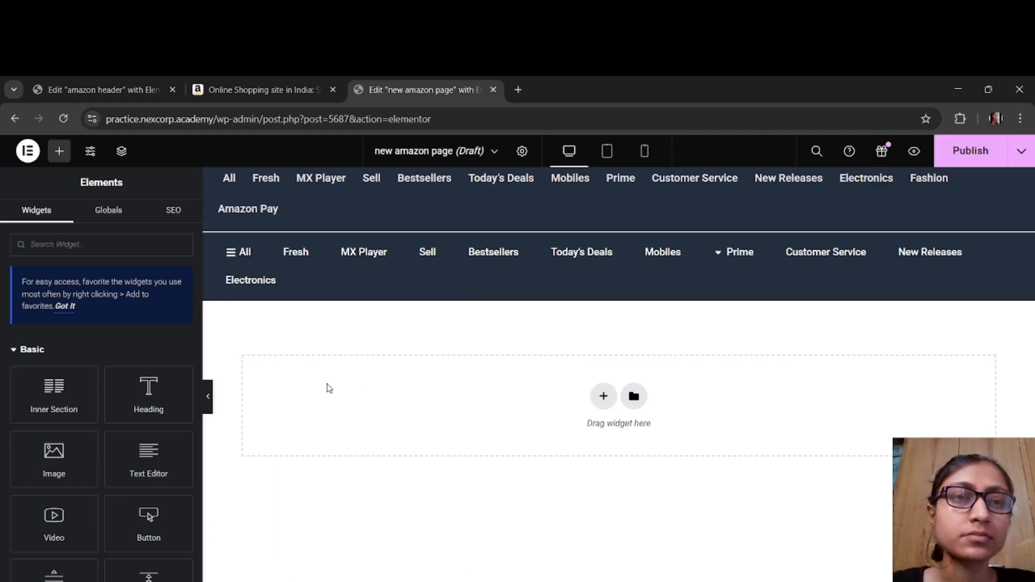
Step: Preview the hover borders across the button bar and compare them with the Amazon site's menu
click(209, 400)
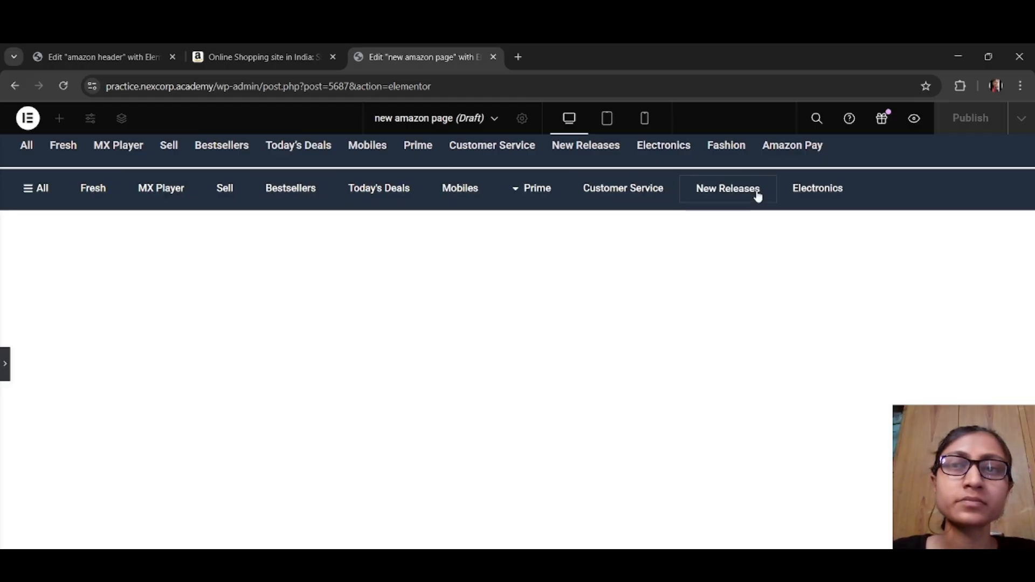
click(269, 64)
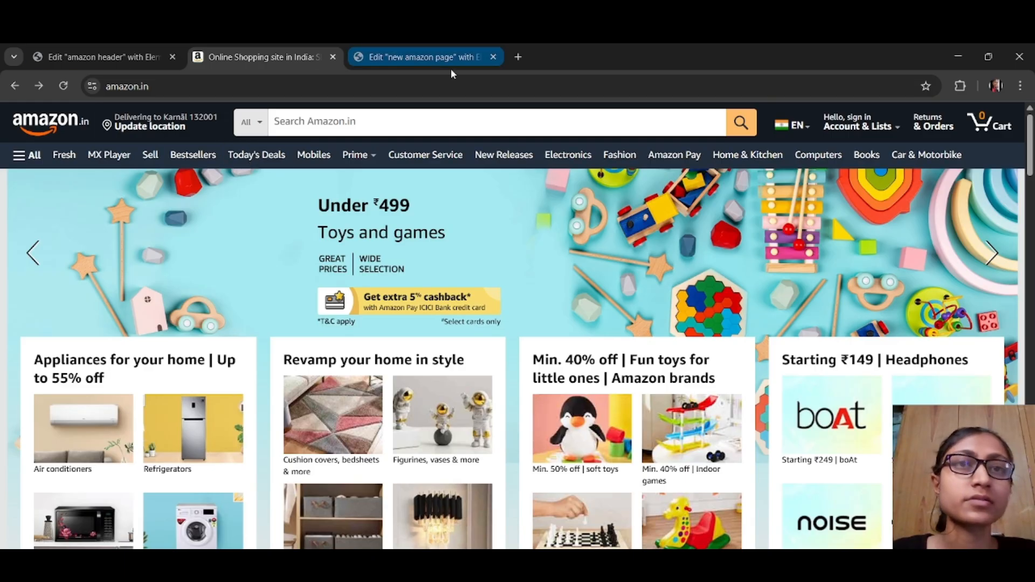
click(427, 61)
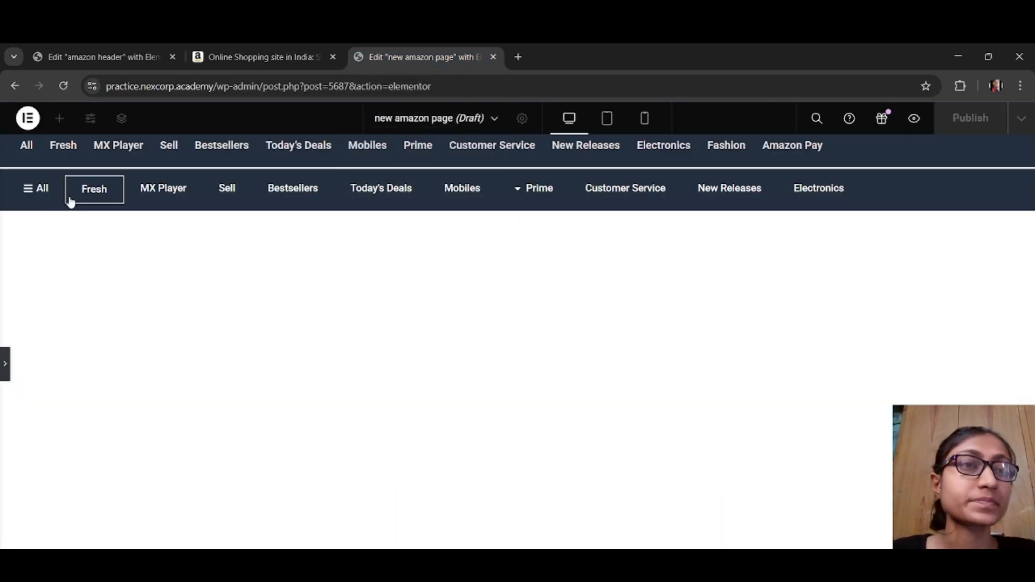
click(7, 364)
Step: Review the Electronics button's hover border, style and content settings, and preview both navigation bars at full width
click(261, 248)
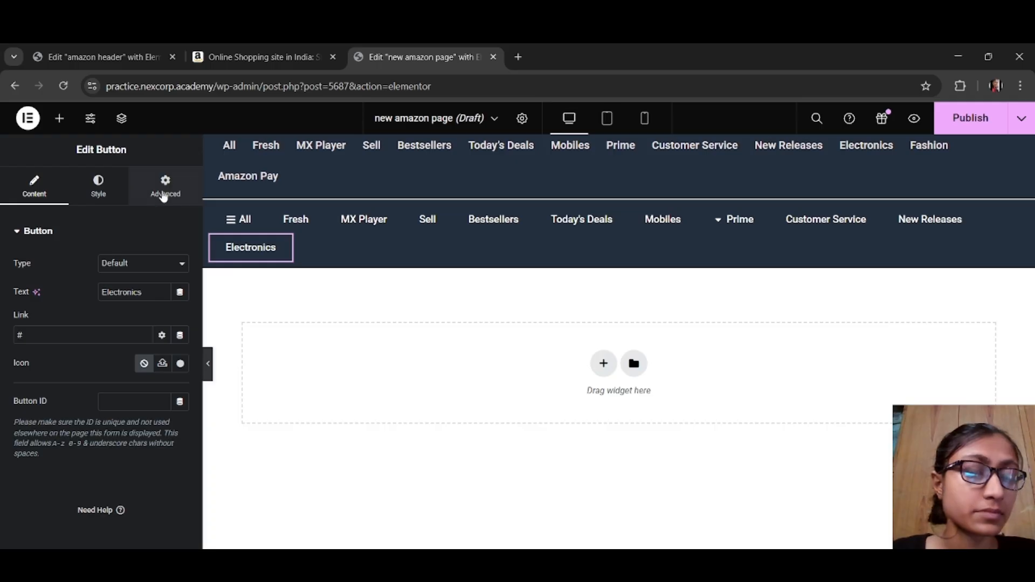
click(164, 192)
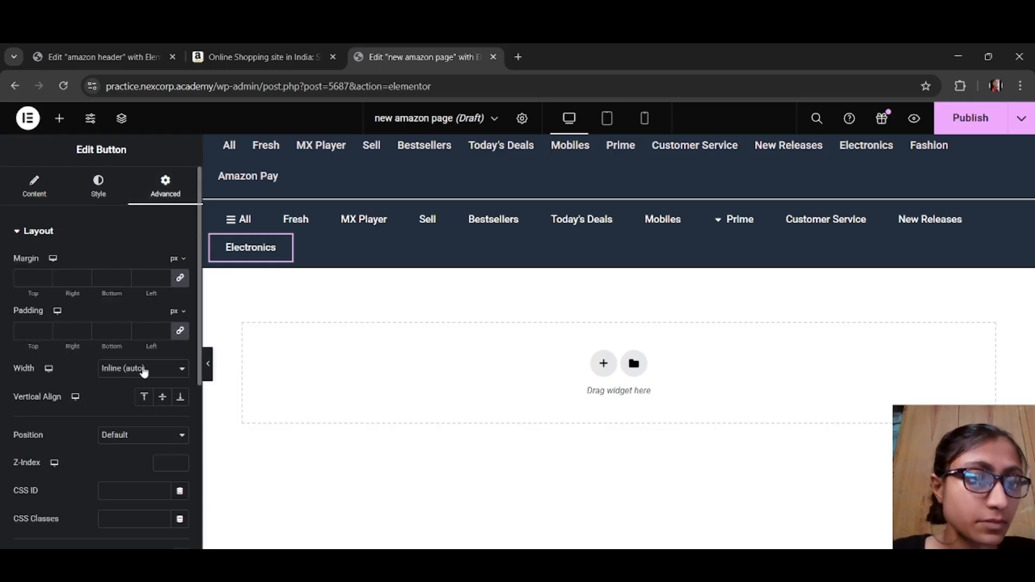
scroll(142, 381, down, 10)
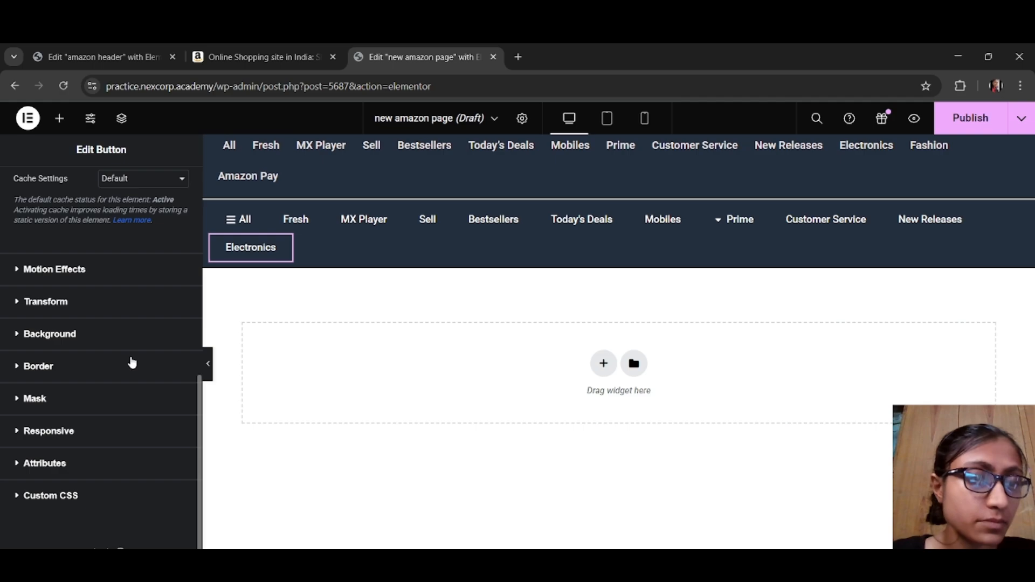
click(132, 365)
click(143, 391)
scroll(145, 389, down, 1)
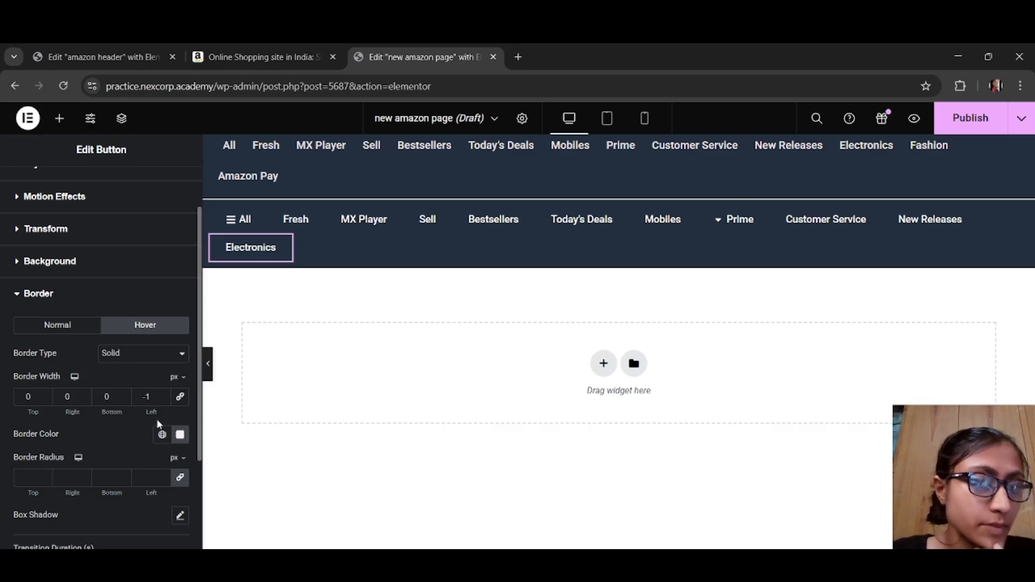
scroll(159, 410, down, 2)
scroll(78, 232, up, 3)
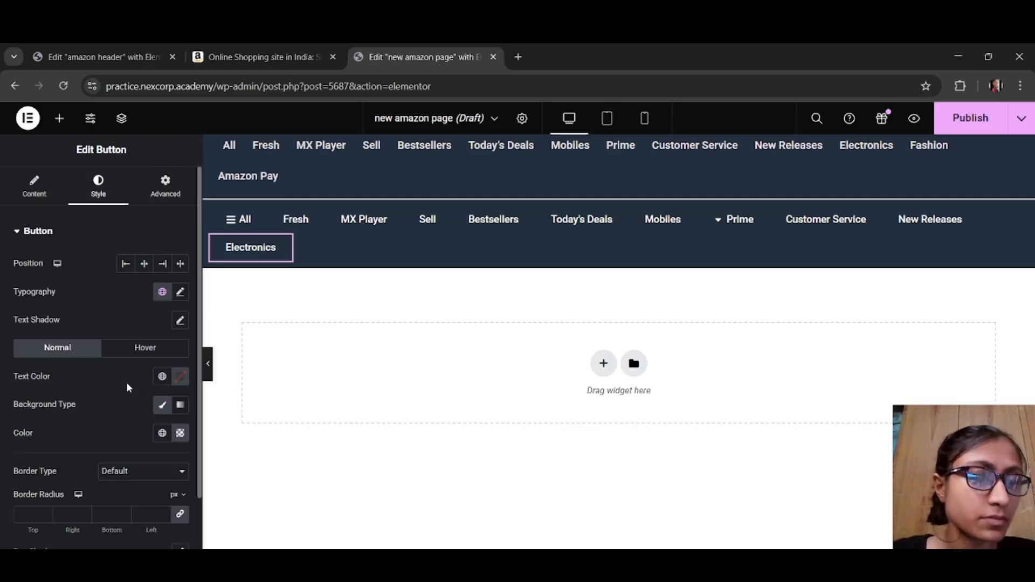
scroll(128, 388, down, 2)
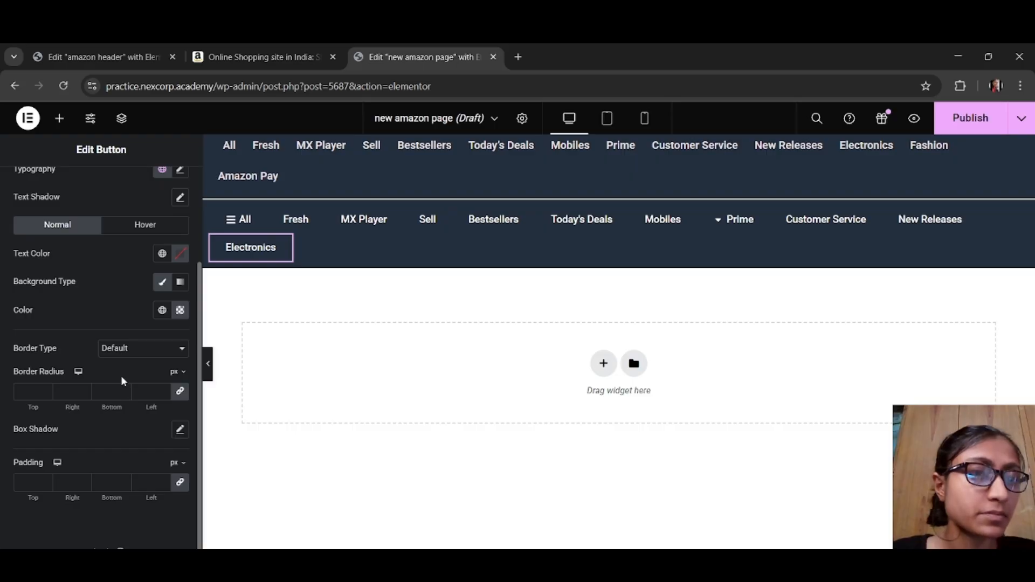
scroll(125, 369, up, 2)
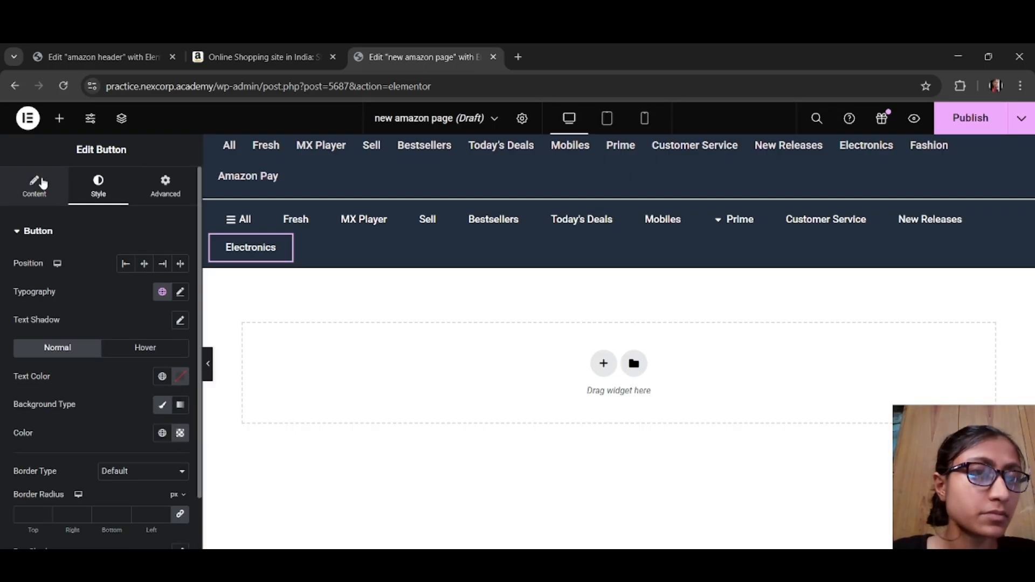
click(37, 189)
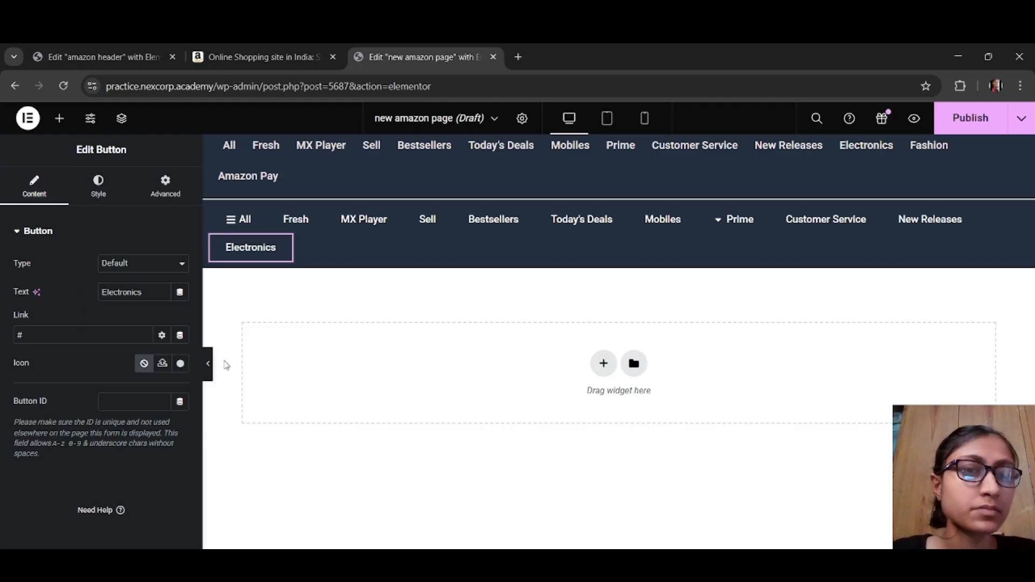
click(209, 365)
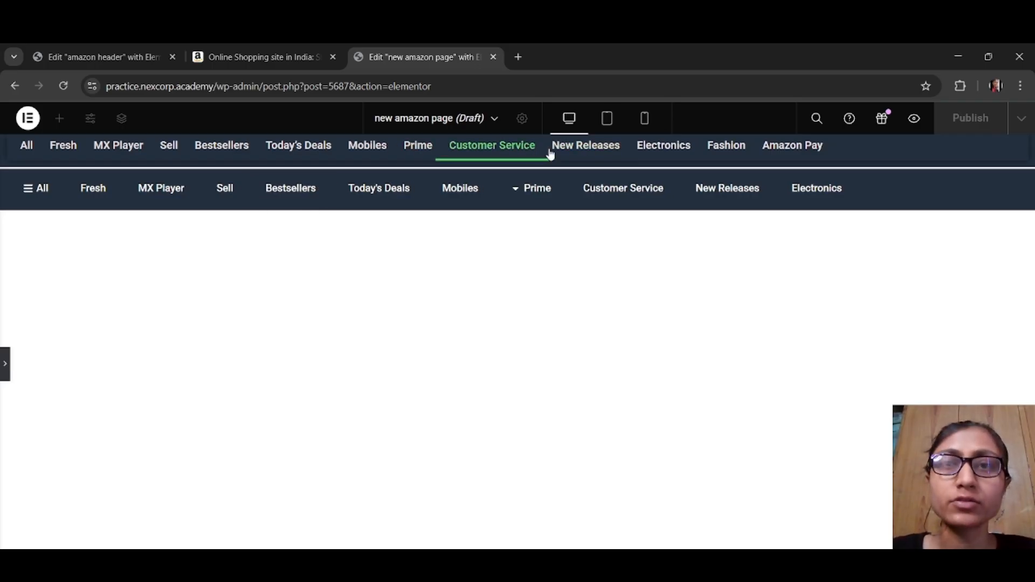
Step: Delete the section containing the menu-widget navigation bar and preview the remaining button bar at full width
click(4, 366)
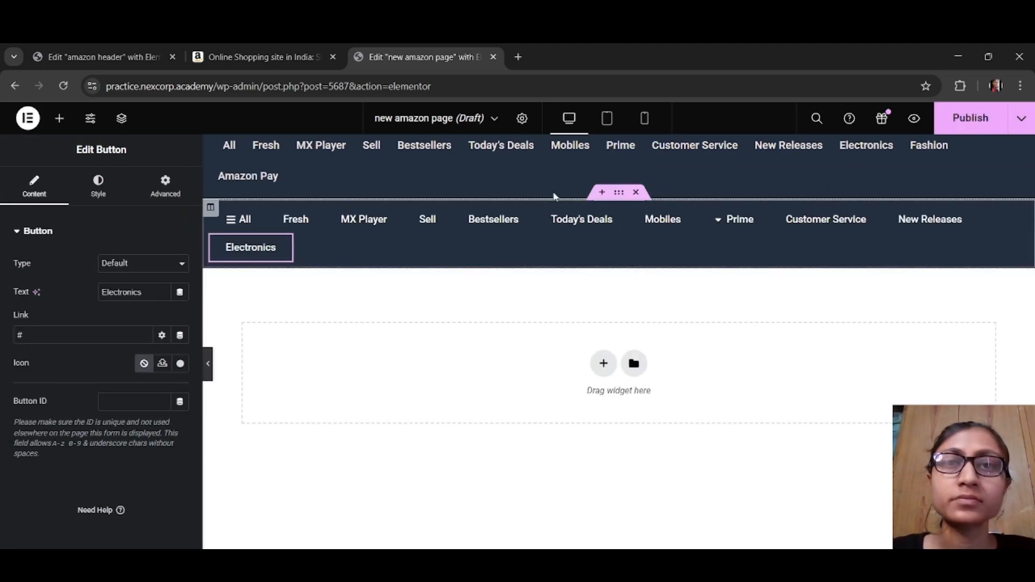
click(637, 144)
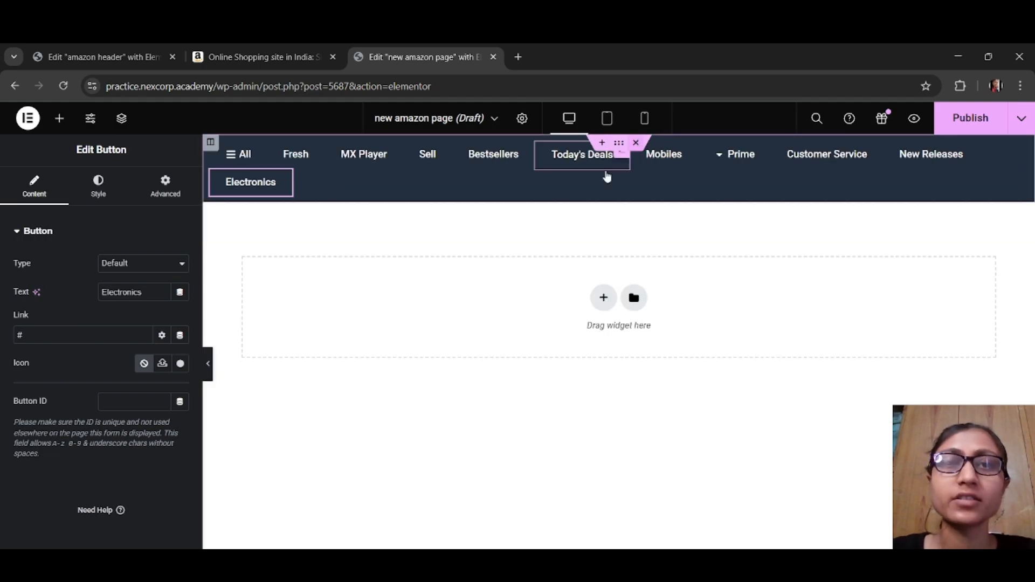
click(208, 378)
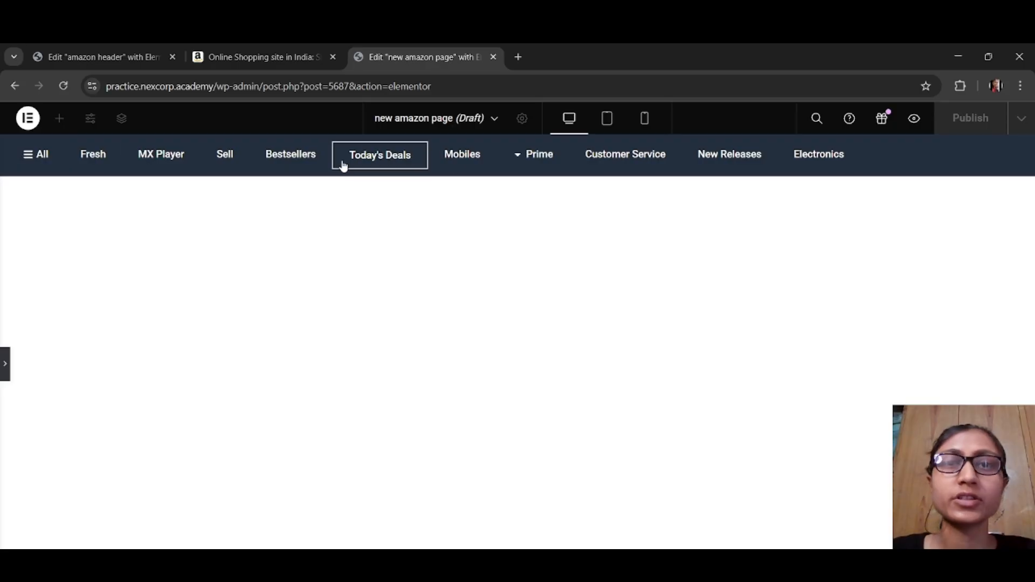
click(7, 377)
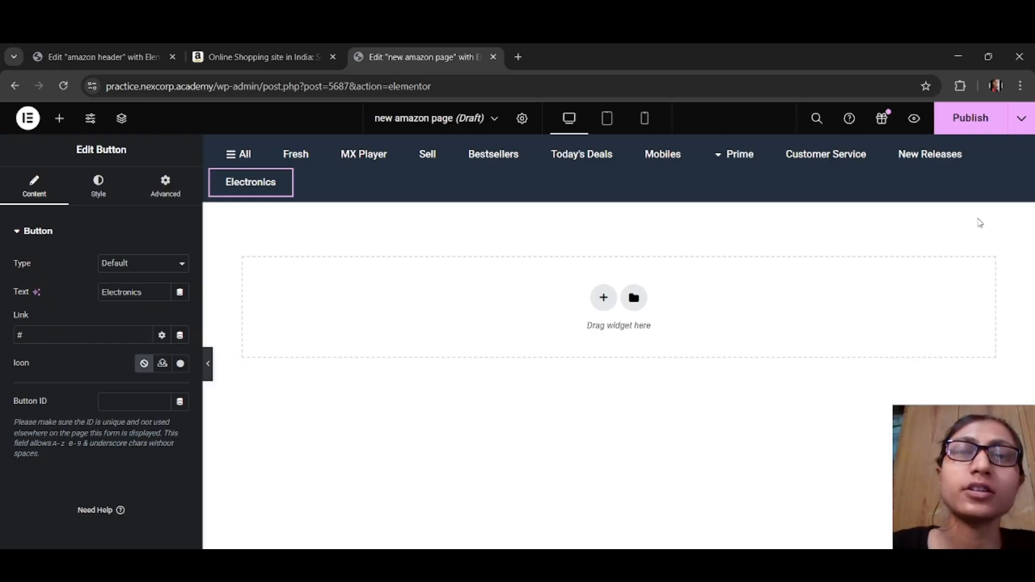
Step: Examine the banner and product card layout on the Amazon home page, and return to the page editor
click(307, 66)
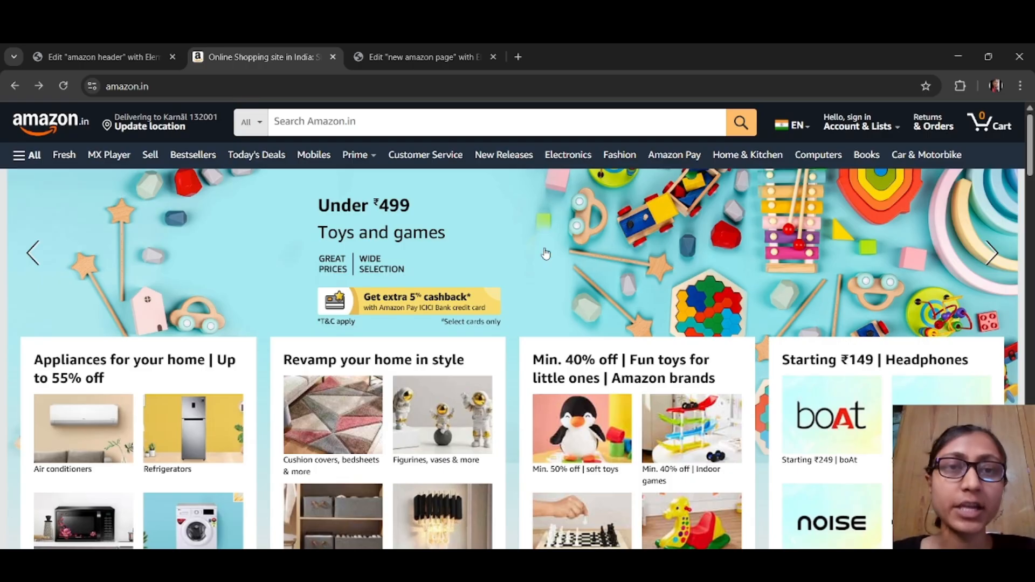
scroll(112, 273, down, 5)
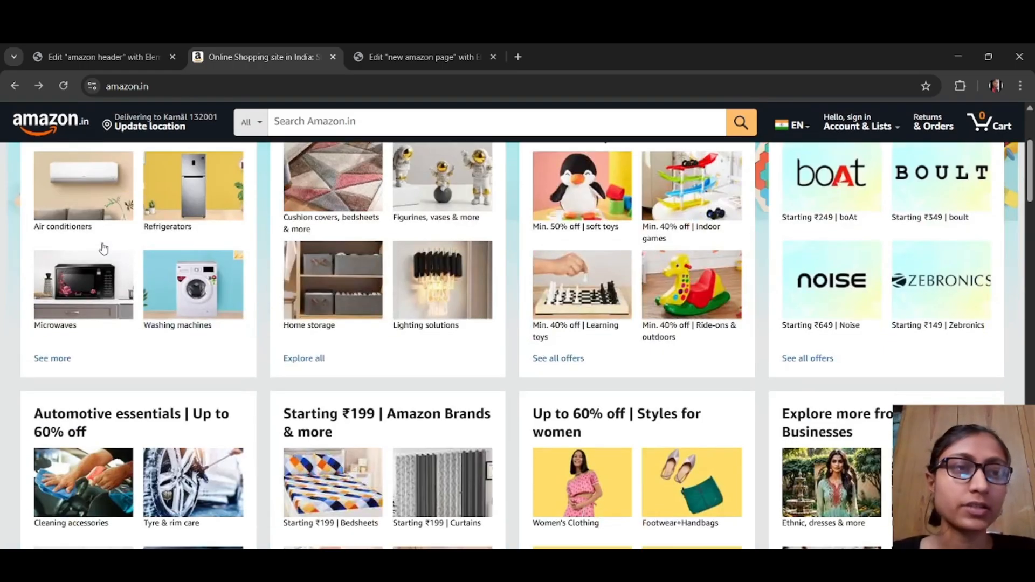
scroll(103, 248, up, 1)
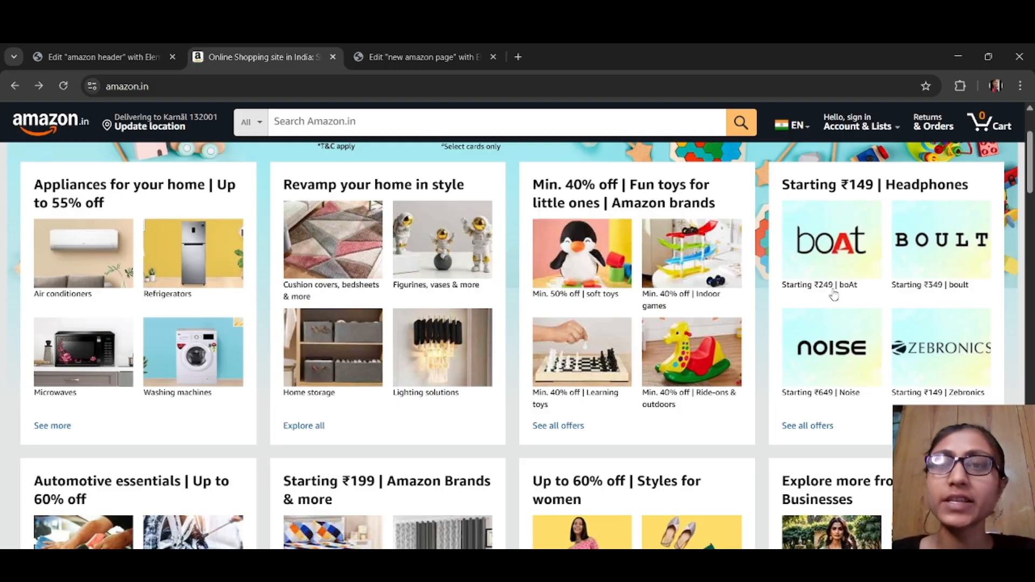
scroll(437, 264, up, 4)
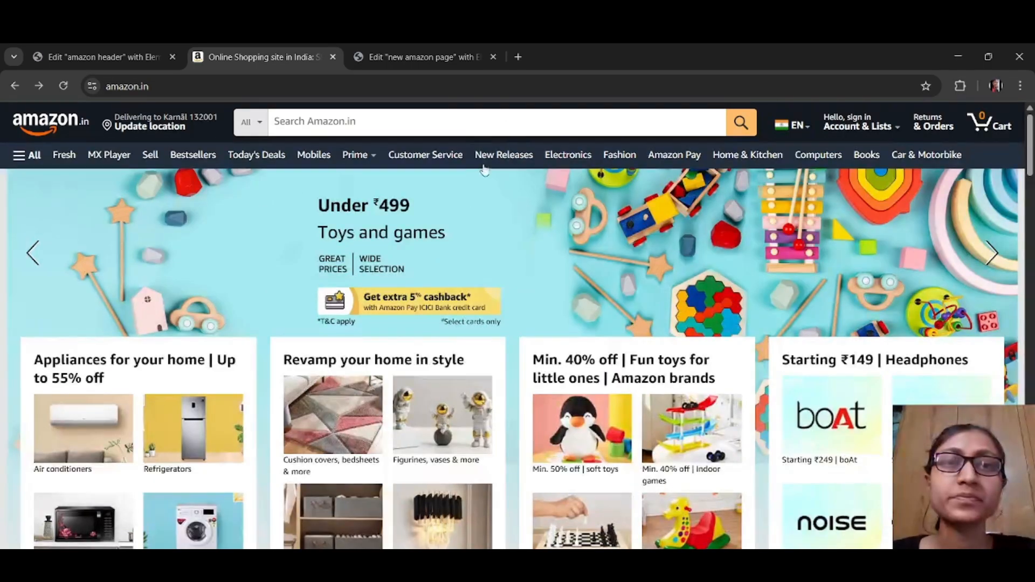
click(401, 60)
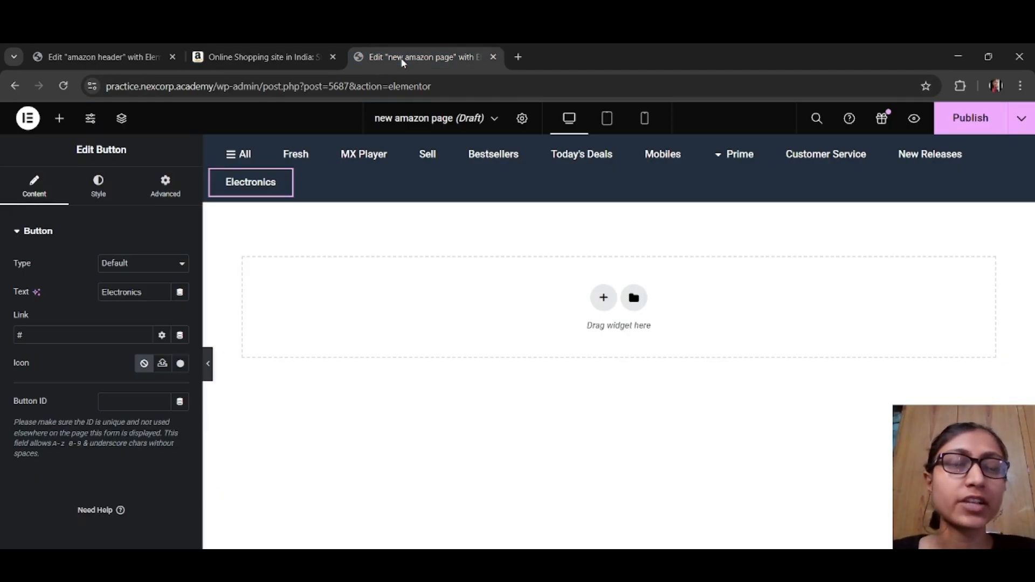